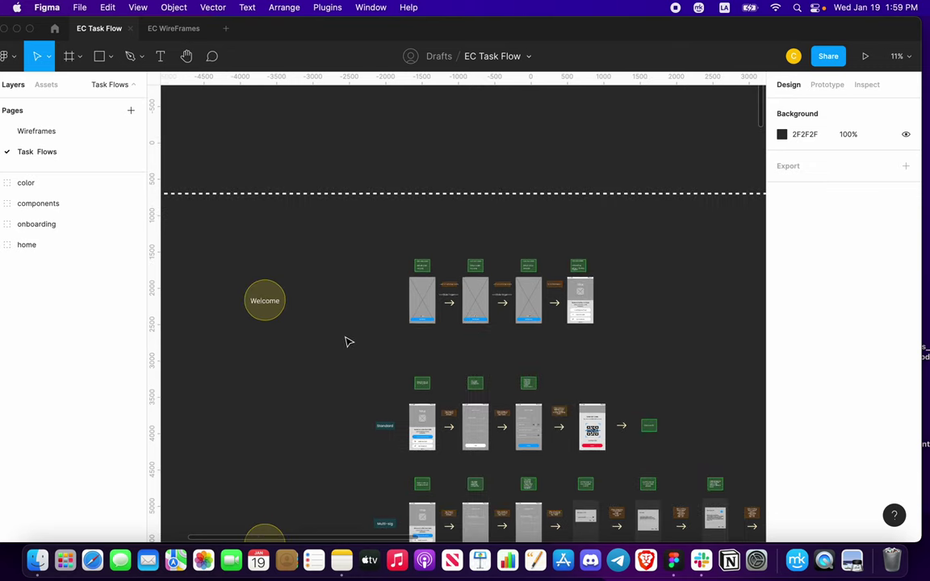
# Step: Zoom from the task-flow overview into the first row of slider wireframes beside the Welcome circle
pyautogui.hscroll(-3, 346, 342)
pyautogui.scroll(-5, 345, 342)
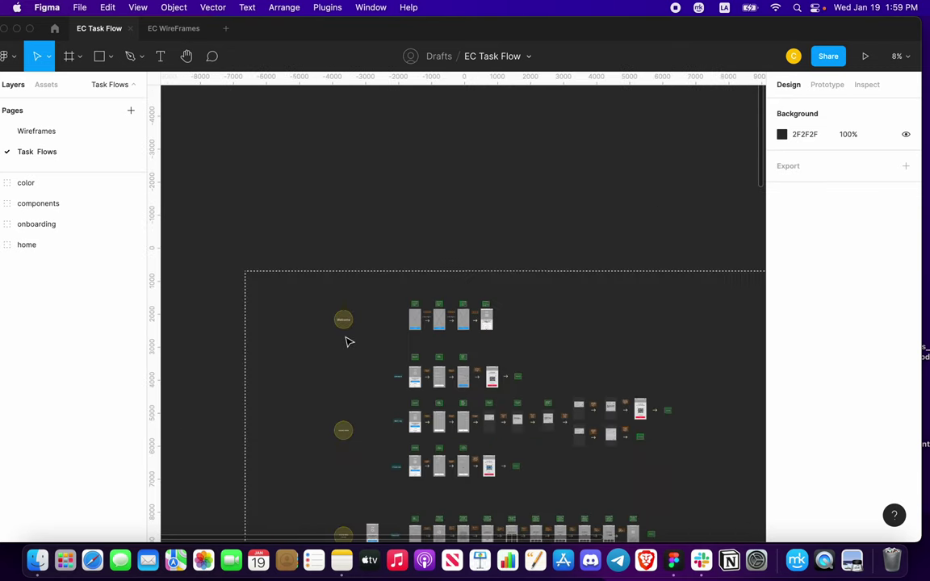
pyautogui.hscroll(2, 384, 347)
pyautogui.scroll(5, 338, 345)
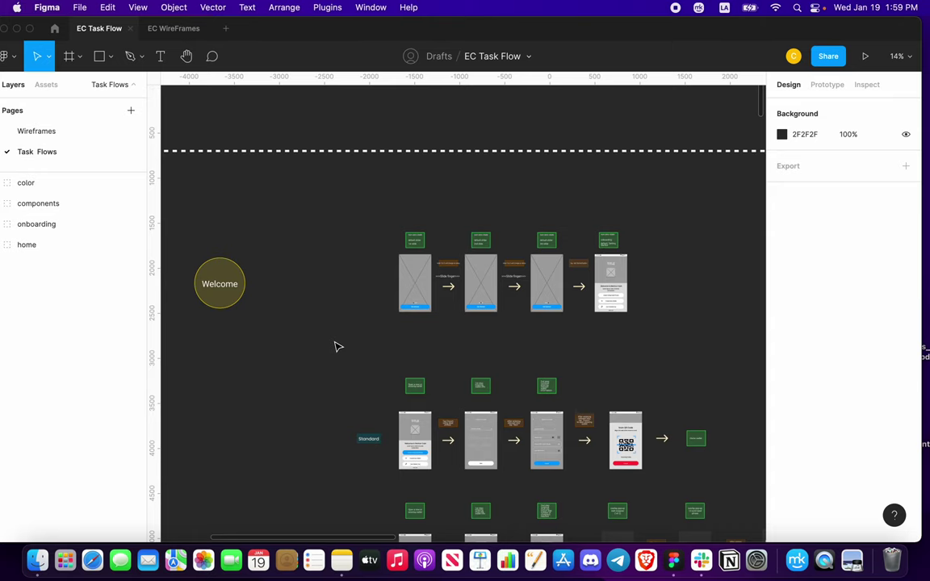
pyautogui.scroll(-2, 335, 343)
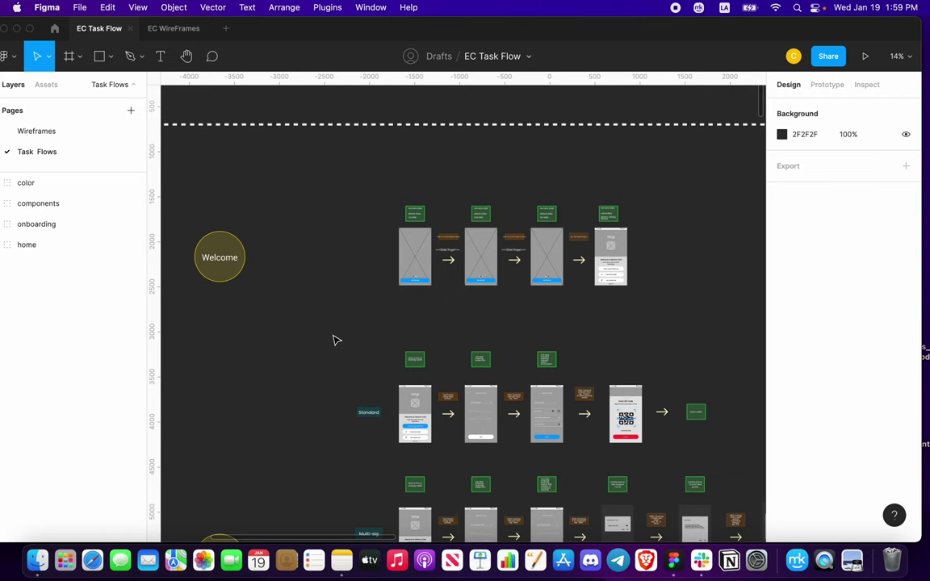
pyautogui.scroll(1, 334, 327)
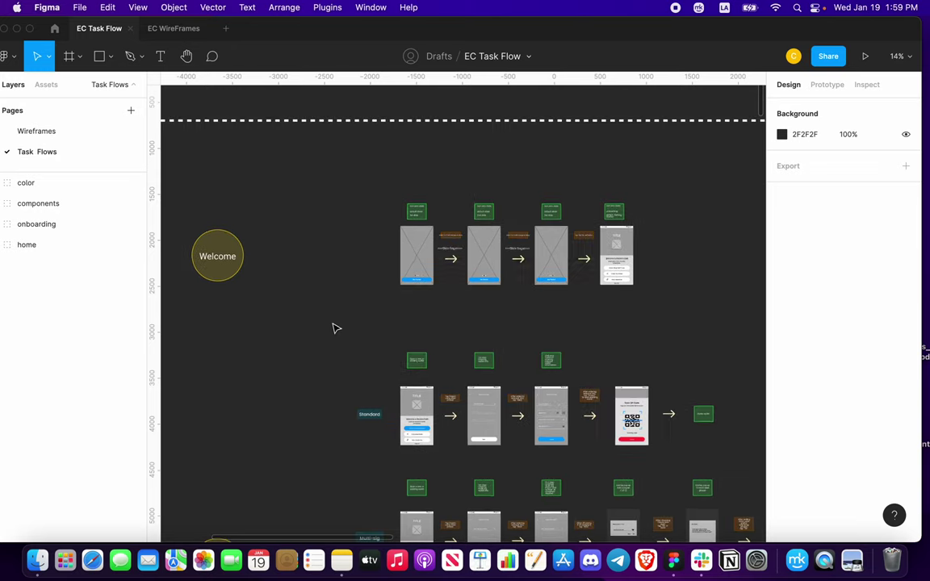
pyautogui.hscroll(-3, 337, 329)
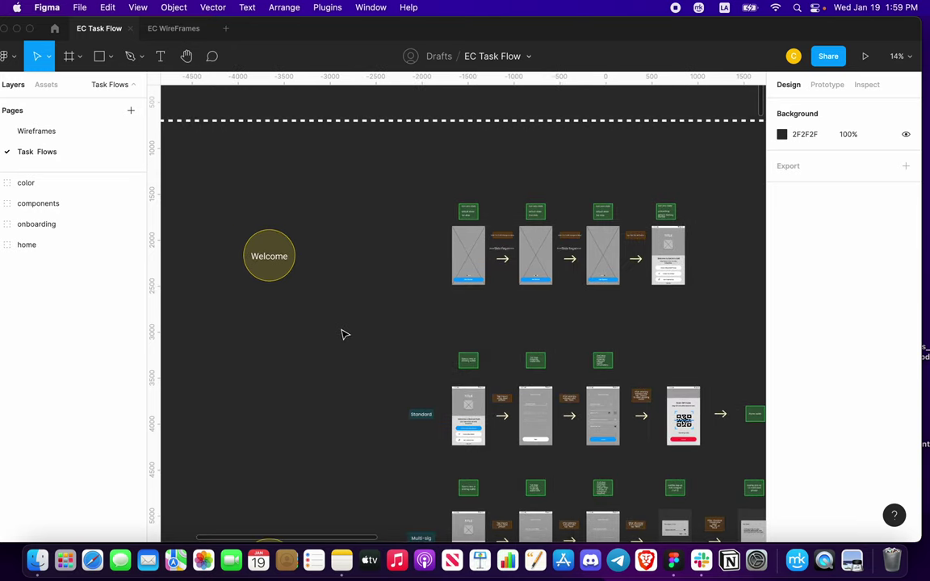
pyautogui.scroll(3, 332, 301)
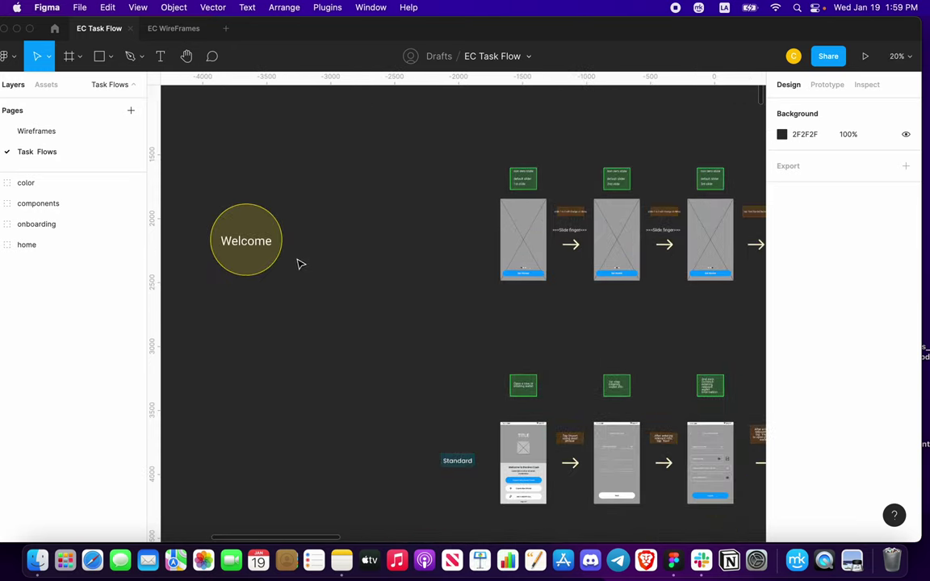
pyautogui.hscroll(-3, 314, 263)
pyautogui.hscroll(5, 347, 258)
pyautogui.scroll(3, 331, 315)
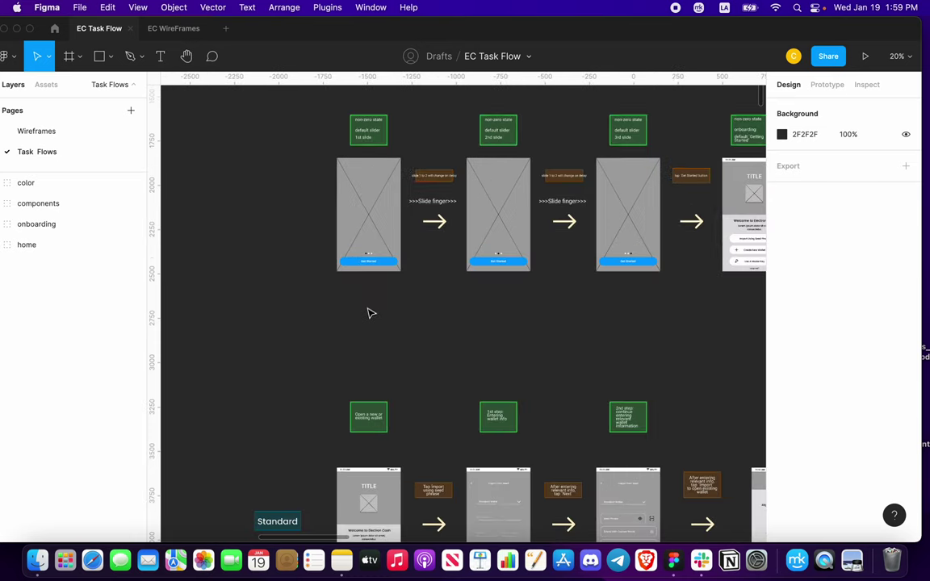
pyautogui.scroll(2, 329, 316)
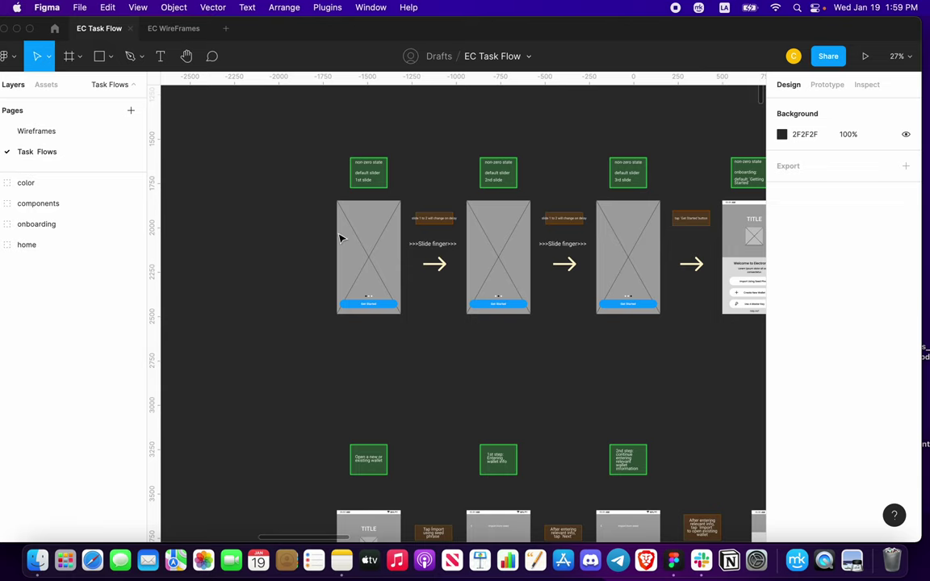
# Step: Pan past the 2nd and 3rd slider wireframes to the Welcome to Electron Cash frame
pyautogui.scroll(5, 336, 214)
pyautogui.scroll(1, 291, 314)
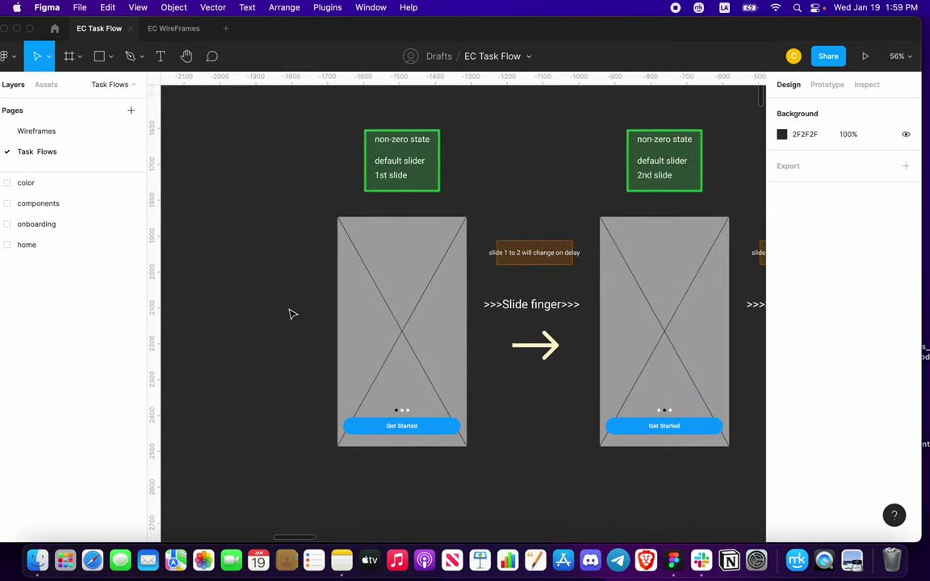
pyautogui.hscroll(3, 290, 313)
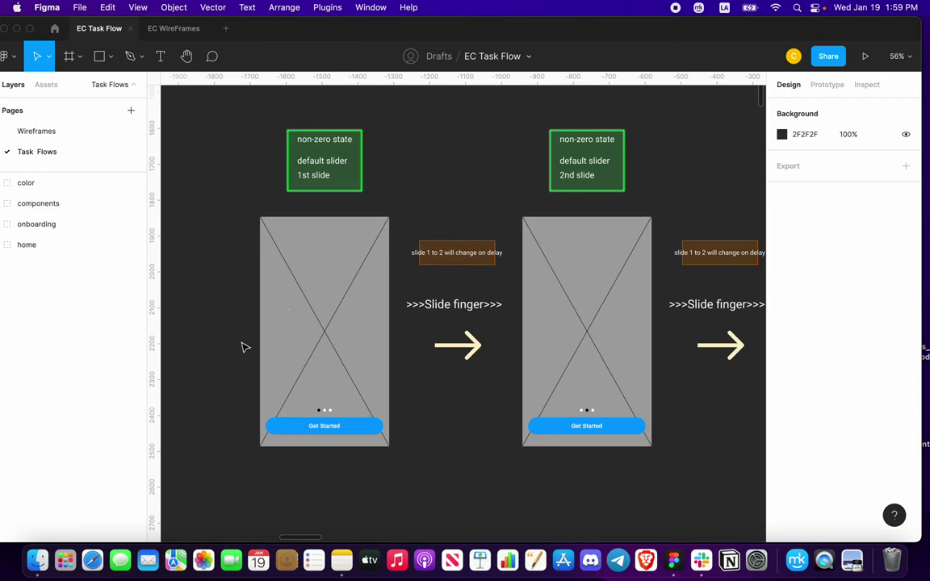
pyautogui.hscroll(3, 243, 348)
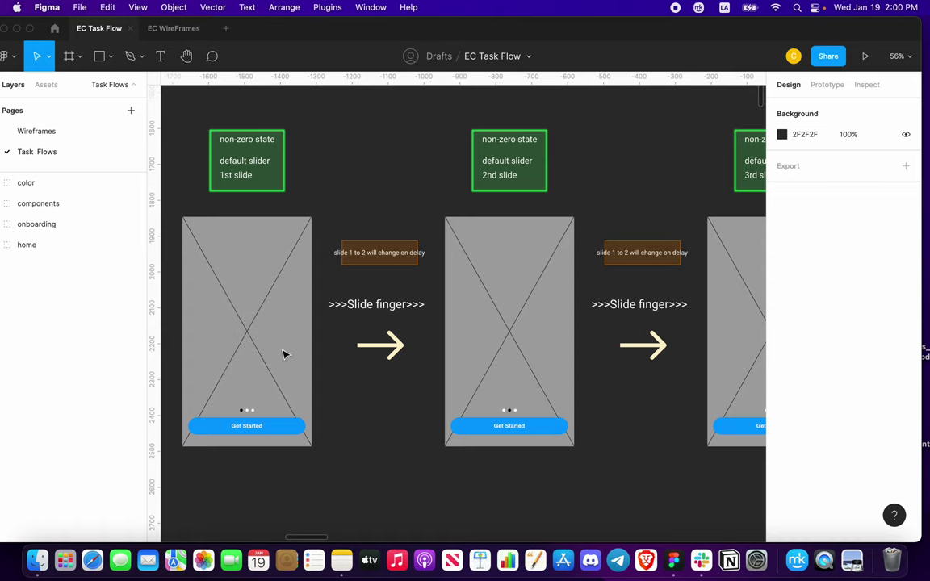
pyautogui.scroll(5, 284, 349)
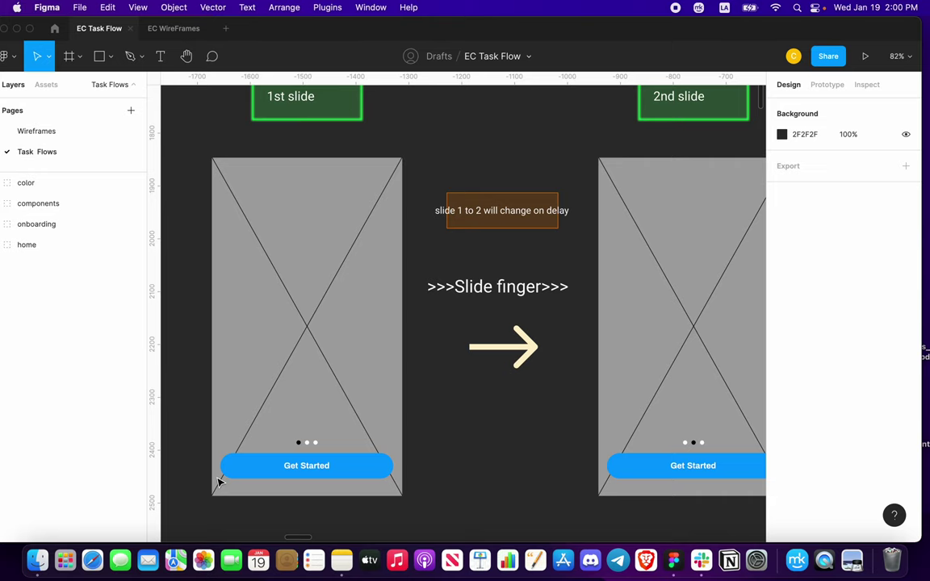
pyautogui.scroll(2, 218, 482)
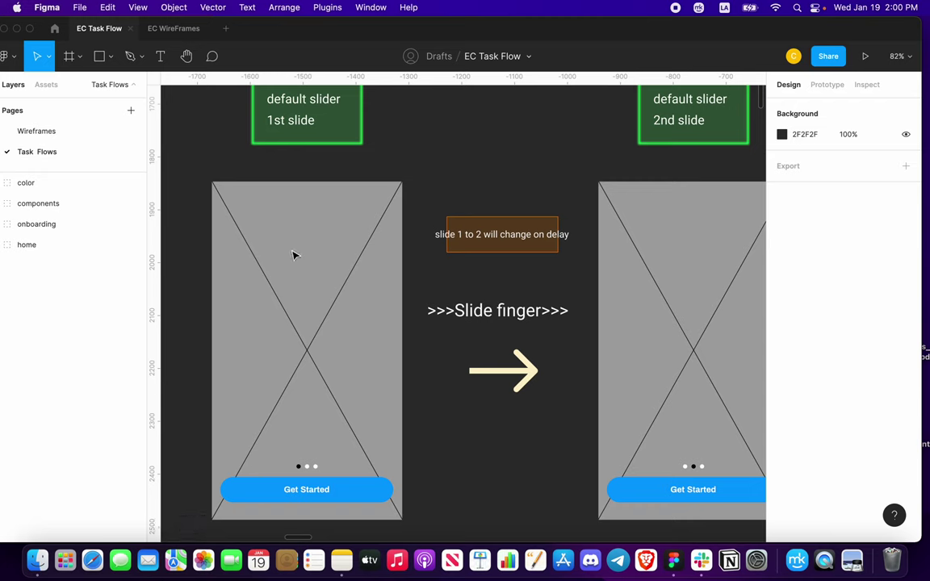
pyautogui.scroll(-2, 241, 465)
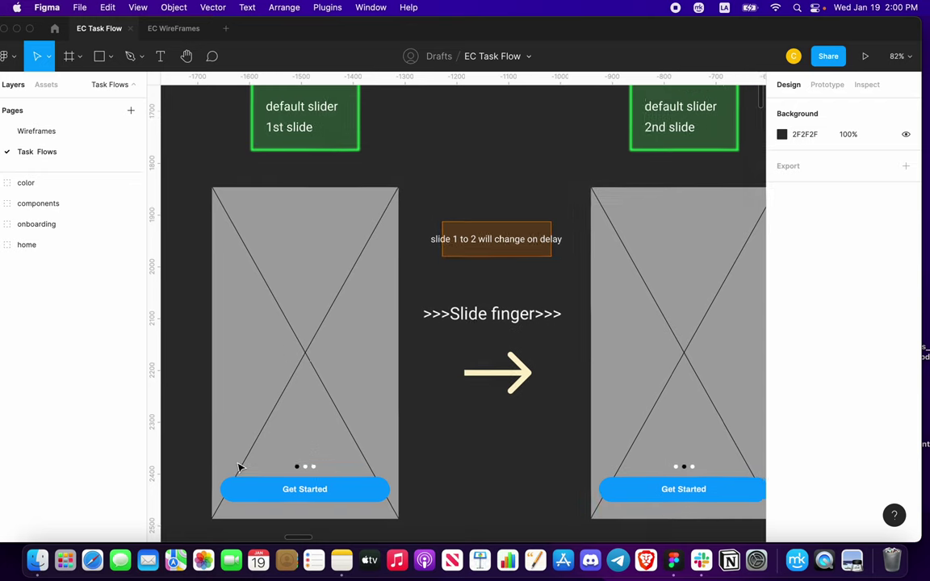
pyautogui.scroll(-3, 242, 464)
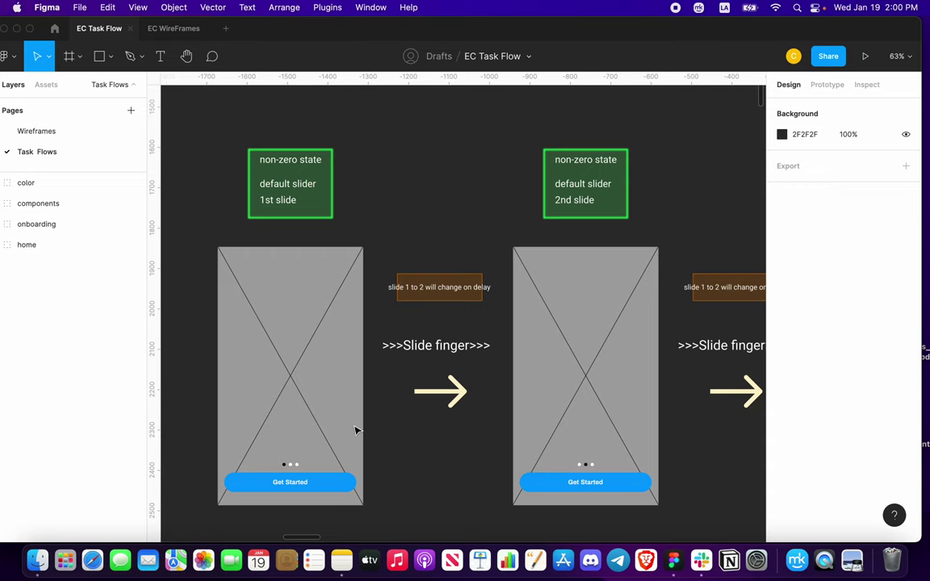
pyautogui.scroll(-1, 357, 425)
pyautogui.hscroll(4, 390, 442)
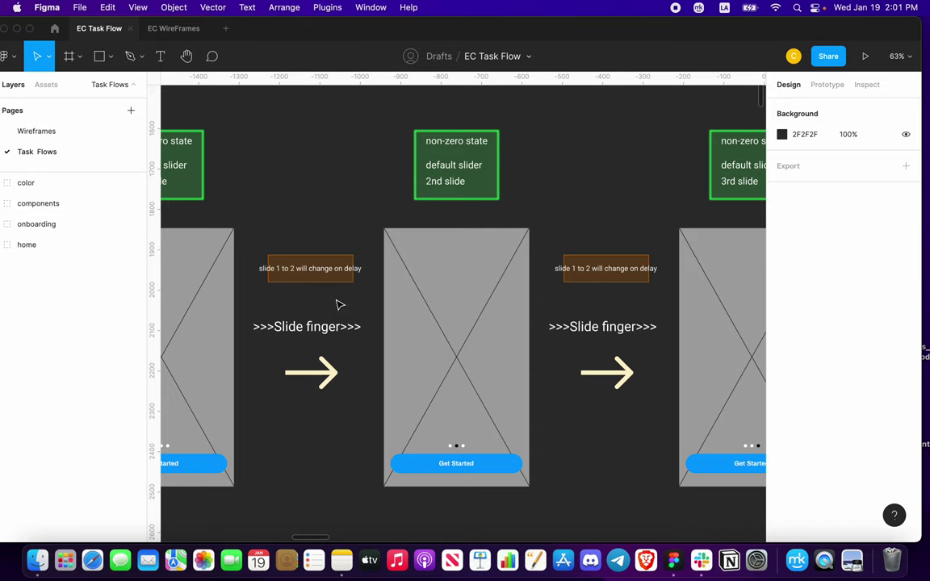
pyautogui.hscroll(5, 336, 313)
# Step: Zoom out from the onboarding frame to see all the flow rows
pyautogui.hscroll(10, 336, 314)
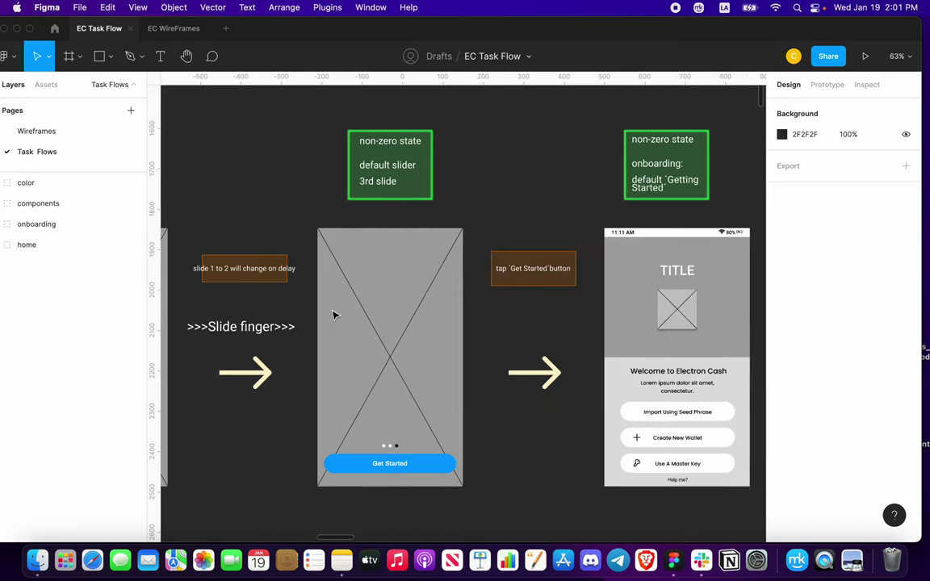
pyautogui.scroll(-2, 320, 365)
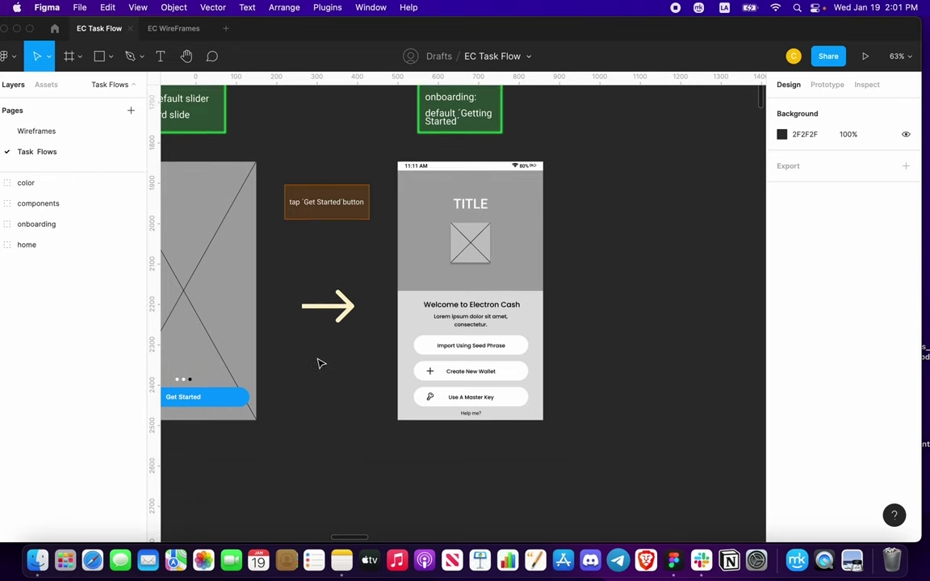
pyautogui.hscroll(-3, 315, 380)
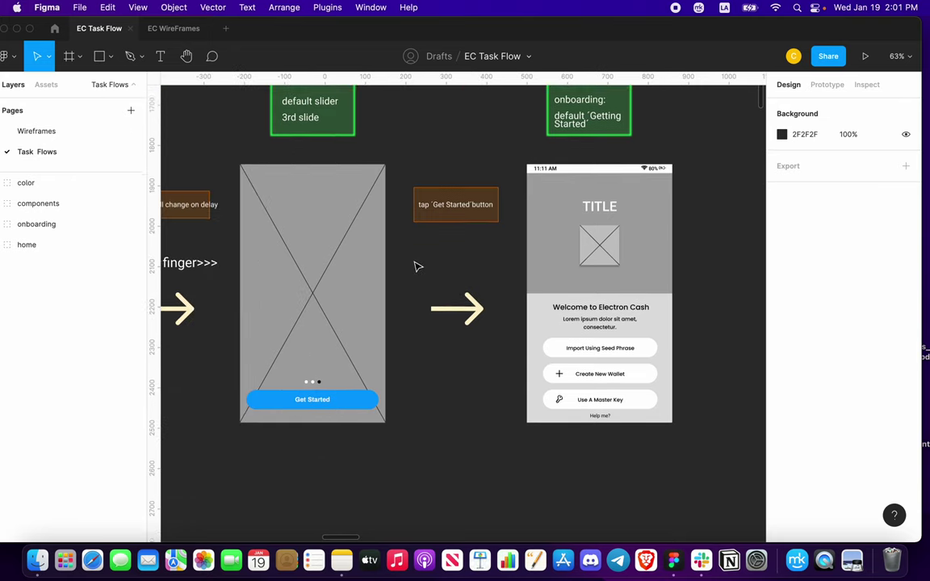
pyautogui.scroll(2, 416, 270)
pyautogui.hscroll(6, 416, 273)
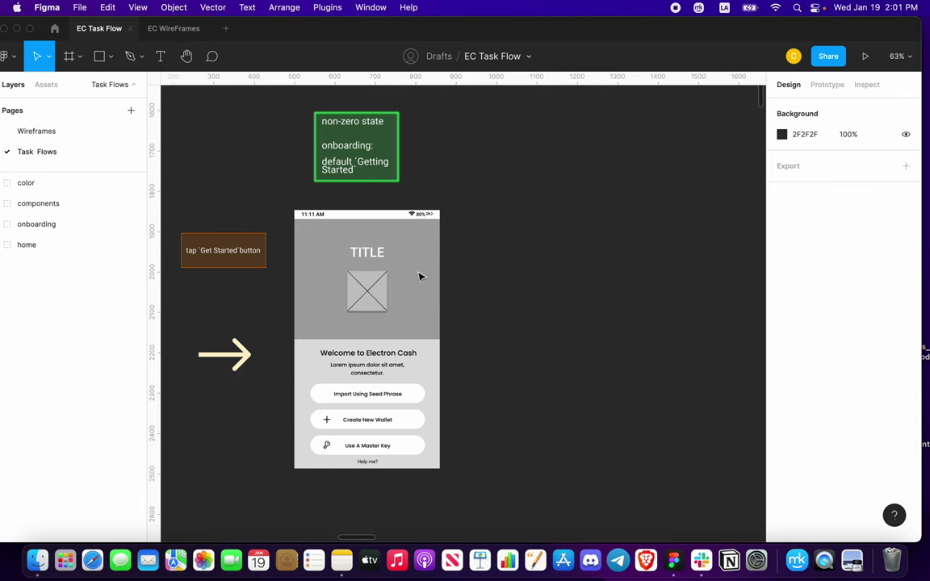
pyautogui.scroll(2, 443, 254)
pyautogui.scroll(-2, 447, 264)
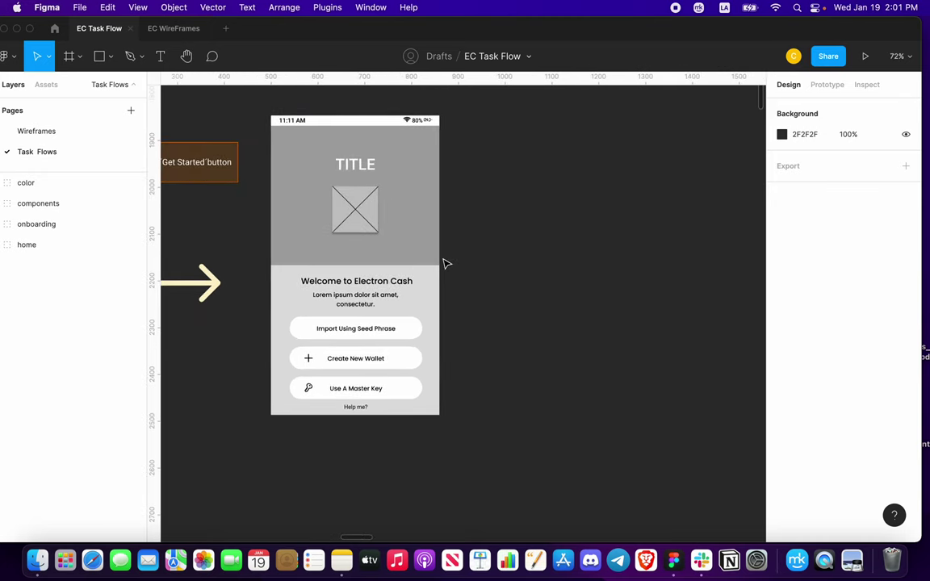
pyautogui.scroll(1, 447, 264)
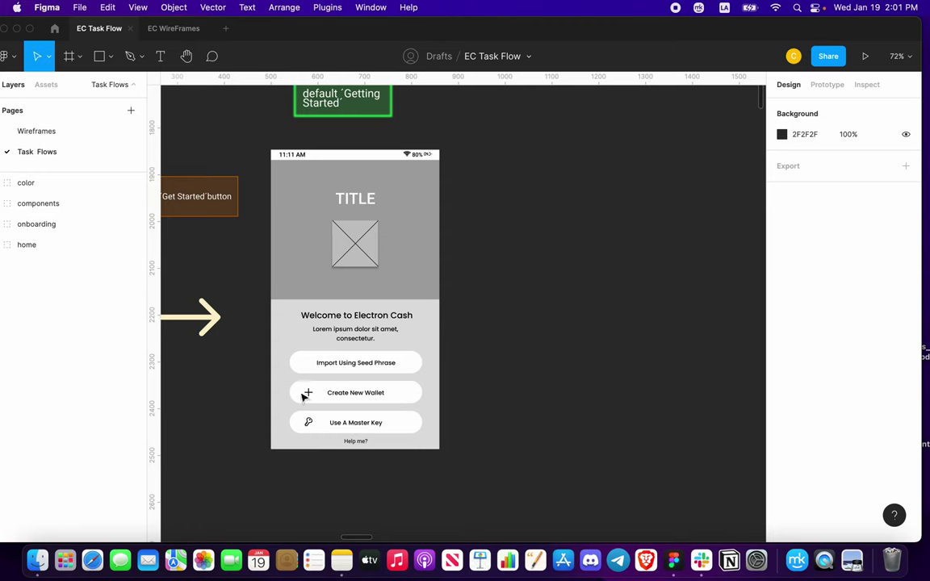
# Step: Zoom into the Standard row's first Welcome to Electron Cash wireframe
pyautogui.scroll(-2, 307, 426)
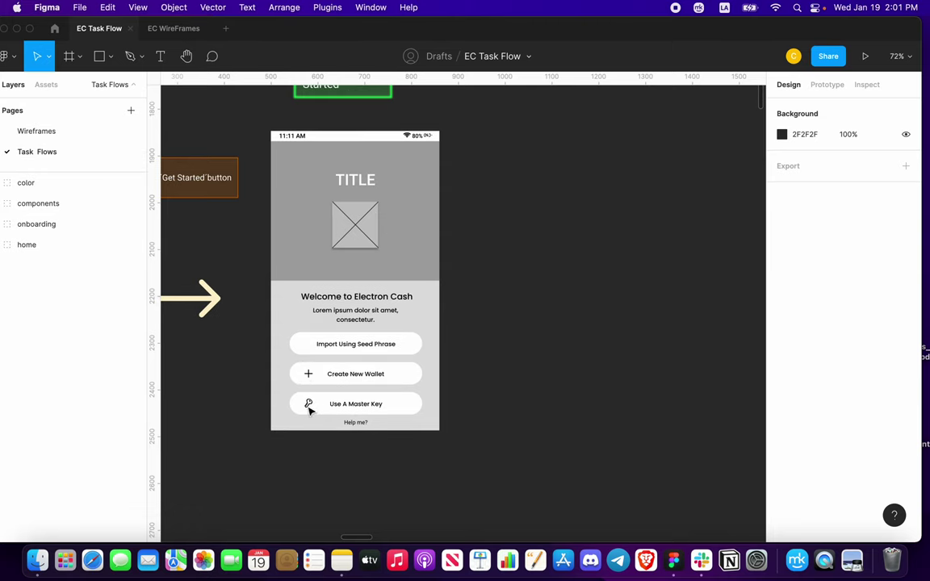
pyautogui.scroll(-2, 310, 420)
pyautogui.scroll(-3, 310, 417)
pyautogui.scroll(-10, 315, 418)
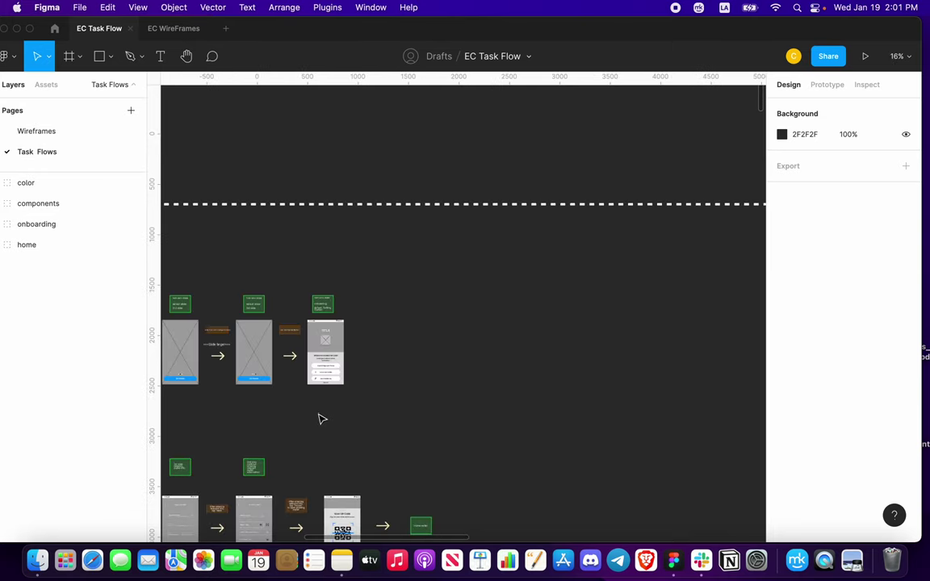
pyautogui.scroll(-8, 330, 430)
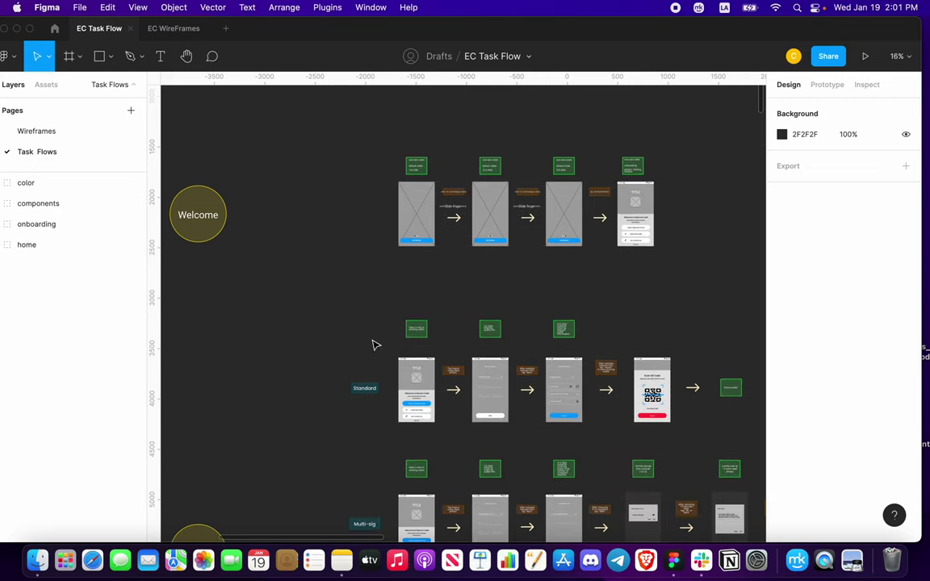
pyautogui.hscroll(-4, 400, 423)
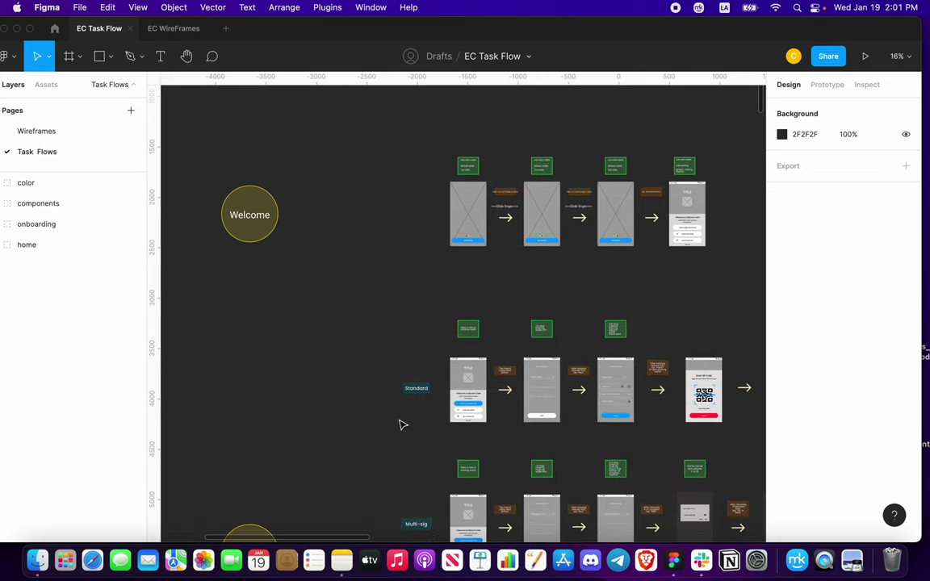
pyautogui.scroll(-3, 396, 421)
pyautogui.scroll(10, 490, 326)
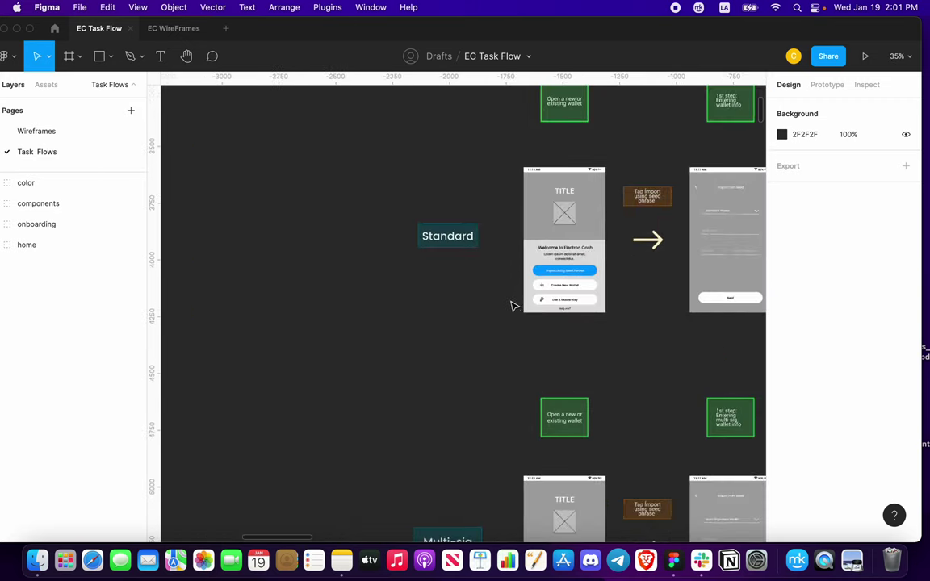
pyautogui.scroll(4, 374, 294)
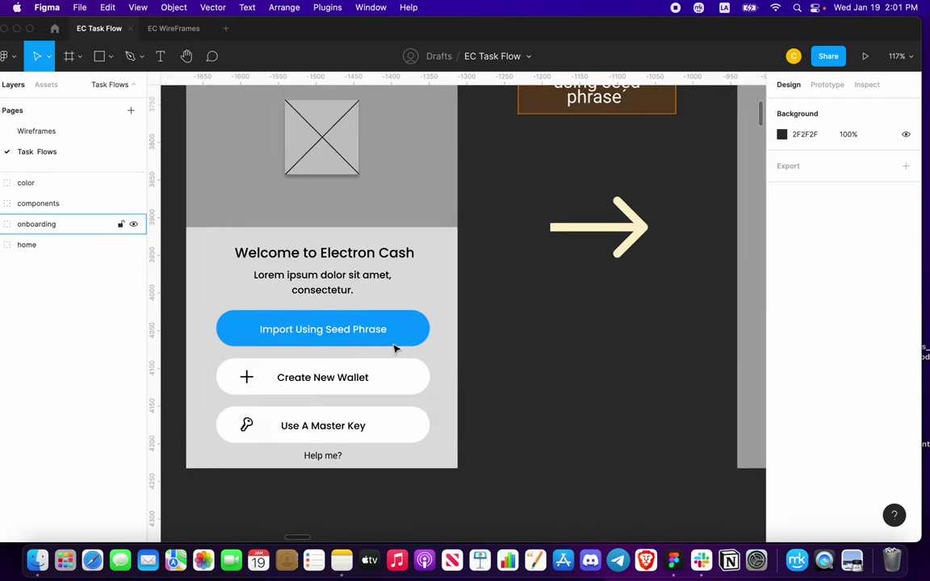
pyautogui.scroll(-3, 394, 347)
pyautogui.scroll(-3, 409, 324)
pyautogui.scroll(1, 410, 324)
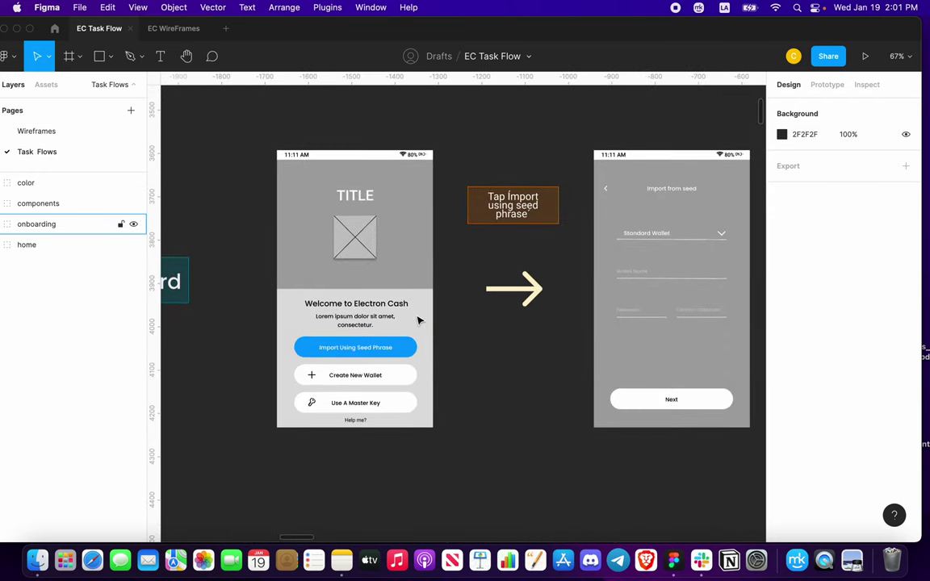
pyautogui.hscroll(3, 410, 324)
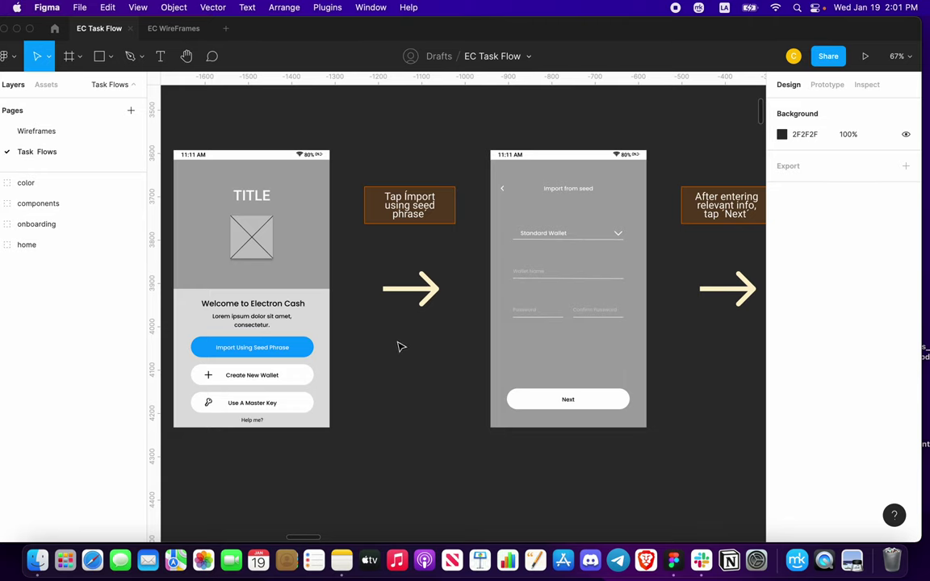
pyautogui.hscroll(5, 428, 331)
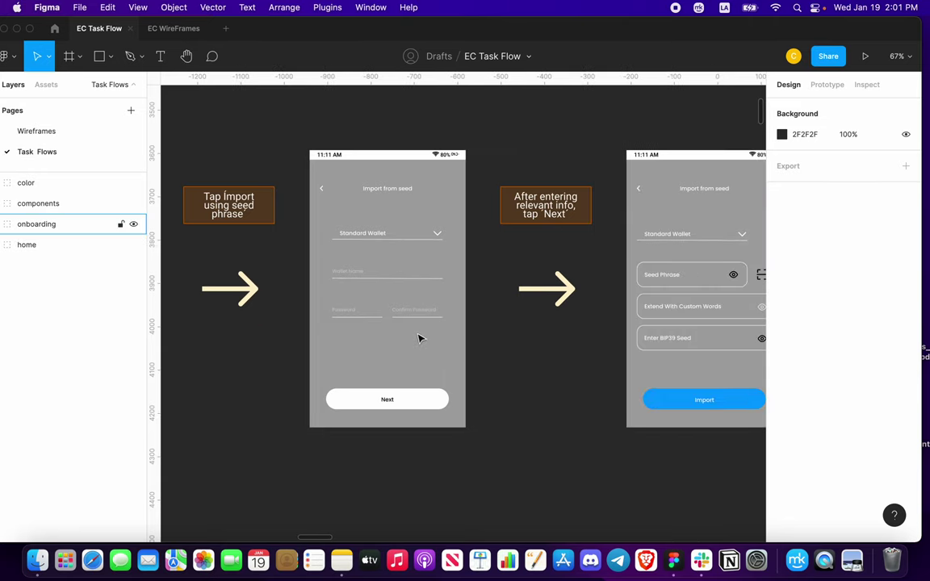
pyautogui.scroll(3, 425, 342)
pyautogui.scroll(2, 425, 343)
pyautogui.scroll(-2, 425, 340)
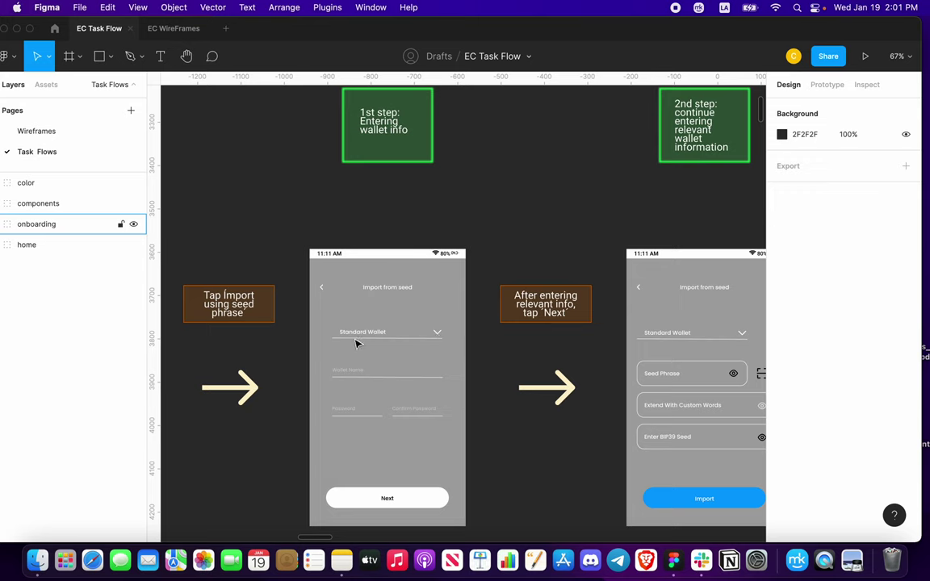
# Step: Select the whole onboarding flow group on the canvas
pyautogui.click(441, 336)
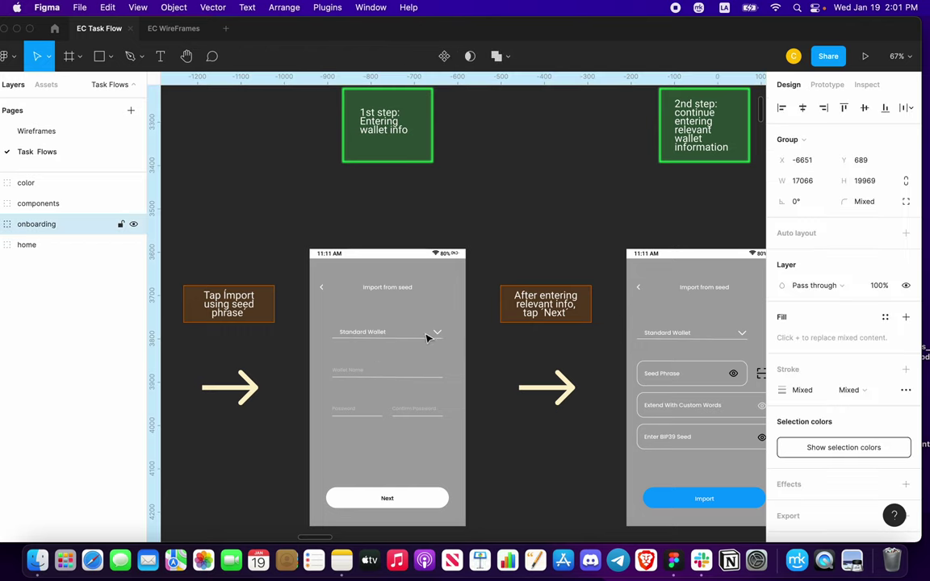
pyautogui.scroll(-6, 343, 361)
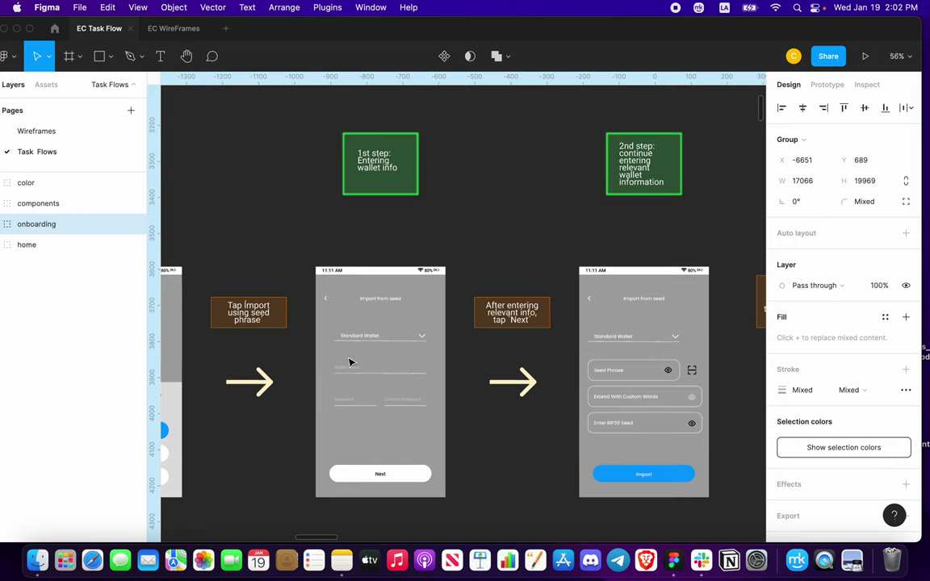
pyautogui.scroll(-5, 270, 411)
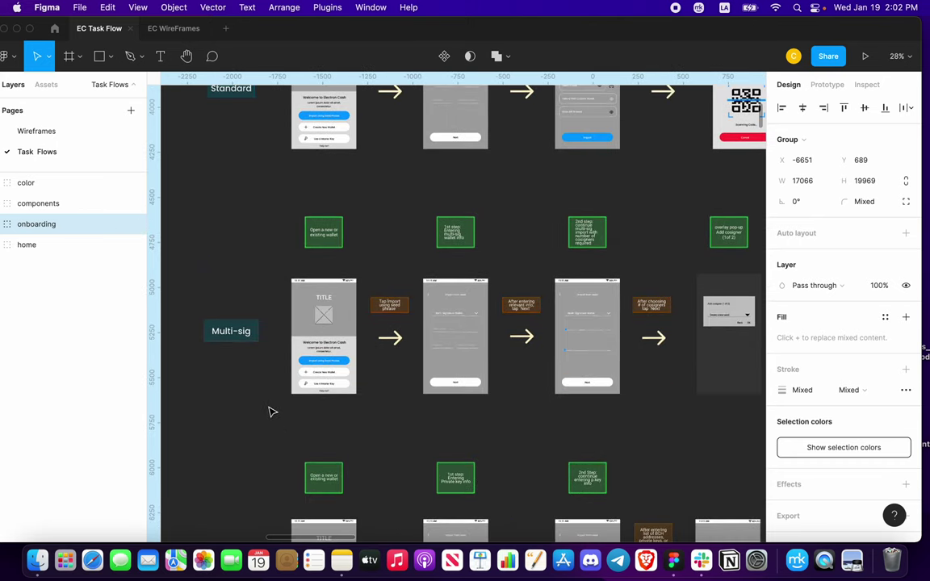
pyautogui.scroll(6, 270, 411)
pyautogui.hscroll(5, 385, 343)
pyautogui.scroll(5, 323, 224)
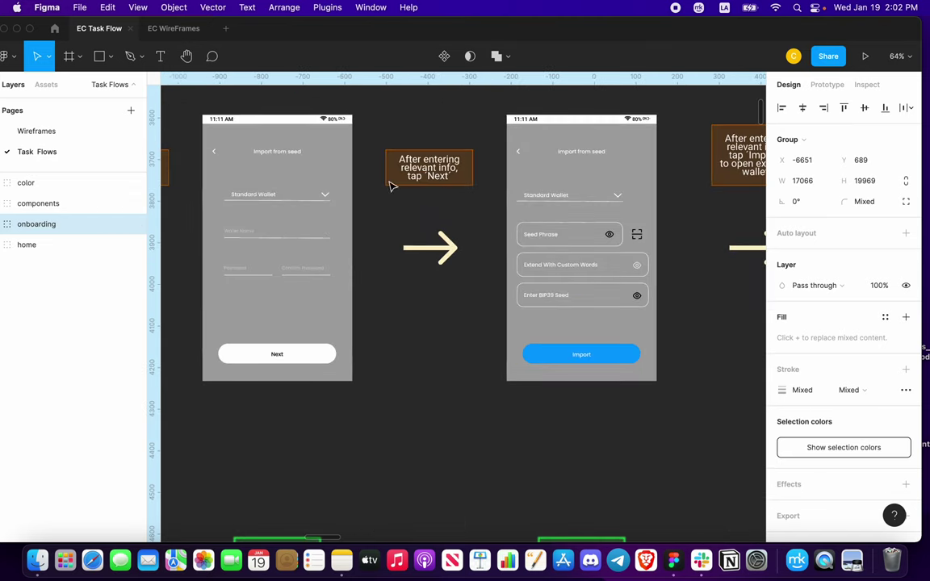
pyautogui.scroll(2, 388, 182)
pyautogui.scroll(-3, 371, 250)
pyautogui.scroll(-2, 363, 311)
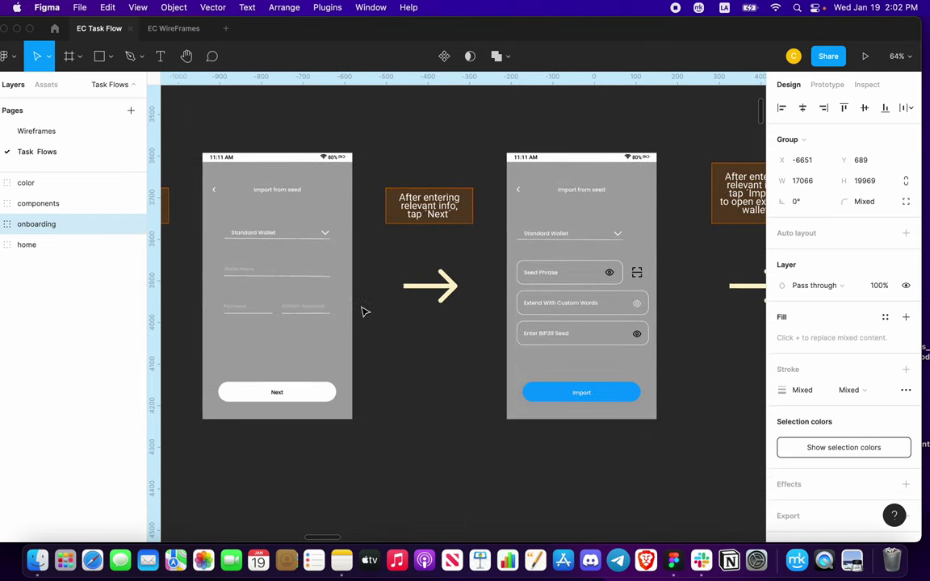
# Step: Drag the onboarding group slightly so it sits at X -6569, Y 700
pyautogui.hscroll(3, 363, 312)
pyautogui.hscroll(-2, 250, 353)
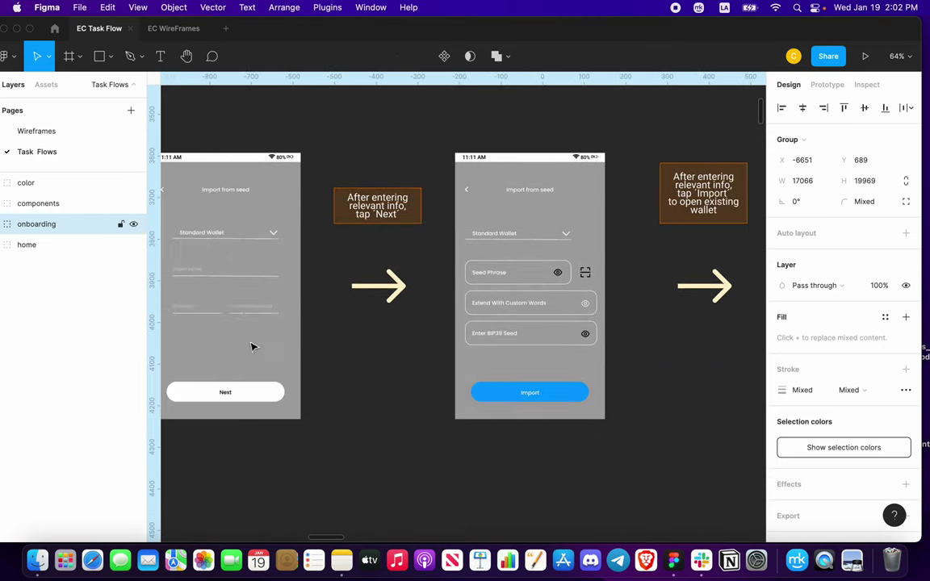
pyautogui.hscroll(-2, 220, 307)
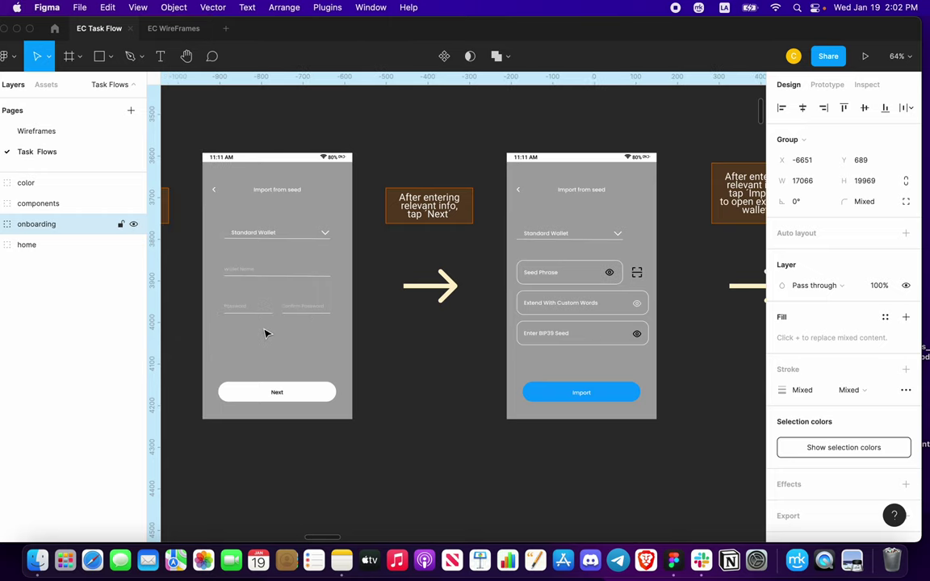
pyautogui.scroll(1, 376, 324)
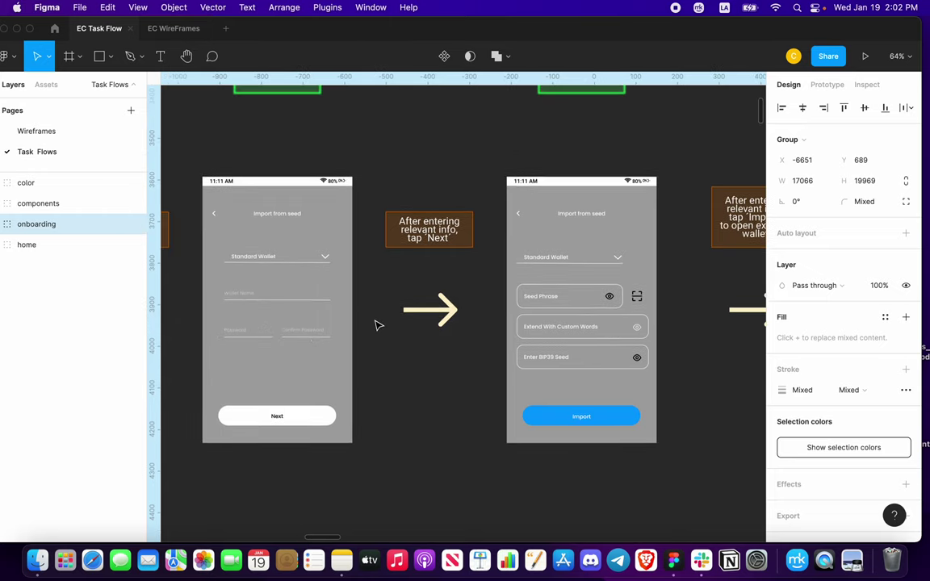
pyautogui.hscroll(2, 375, 323)
pyautogui.hscroll(4, 376, 324)
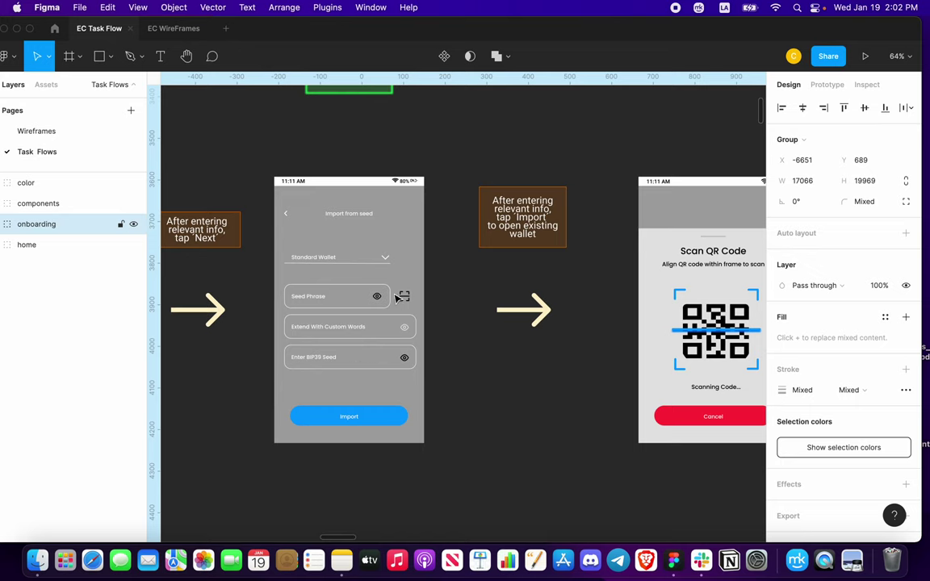
pyautogui.hscroll(3, 398, 300)
pyautogui.hscroll(3, 400, 299)
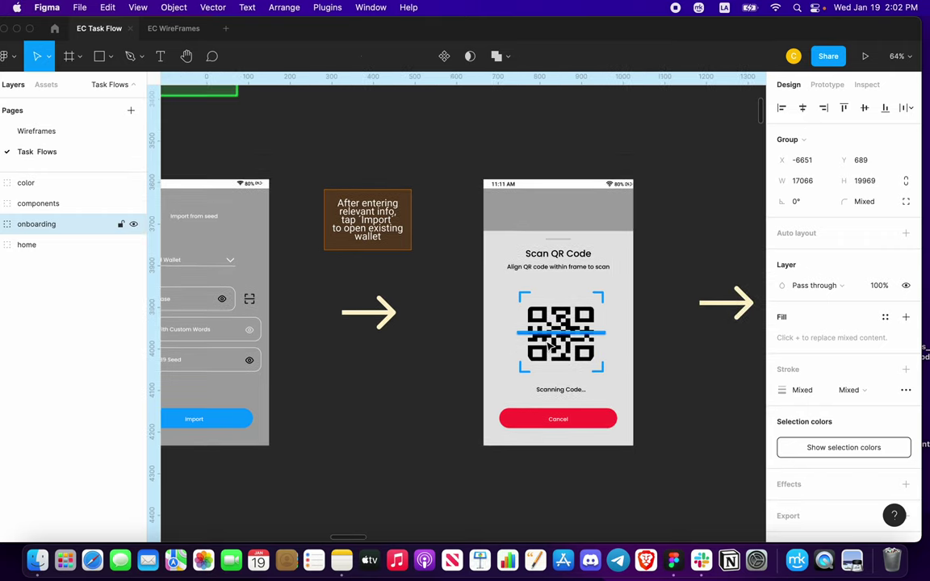
pyautogui.hscroll(4, 548, 347)
pyautogui.hscroll(6, 547, 347)
pyautogui.moveTo(535, 215)
pyautogui.mouseDown()
pyautogui.moveTo(227, 295)
pyautogui.moveTo(453, 210)
pyautogui.moveTo(529, 201)
pyautogui.mouseUp()
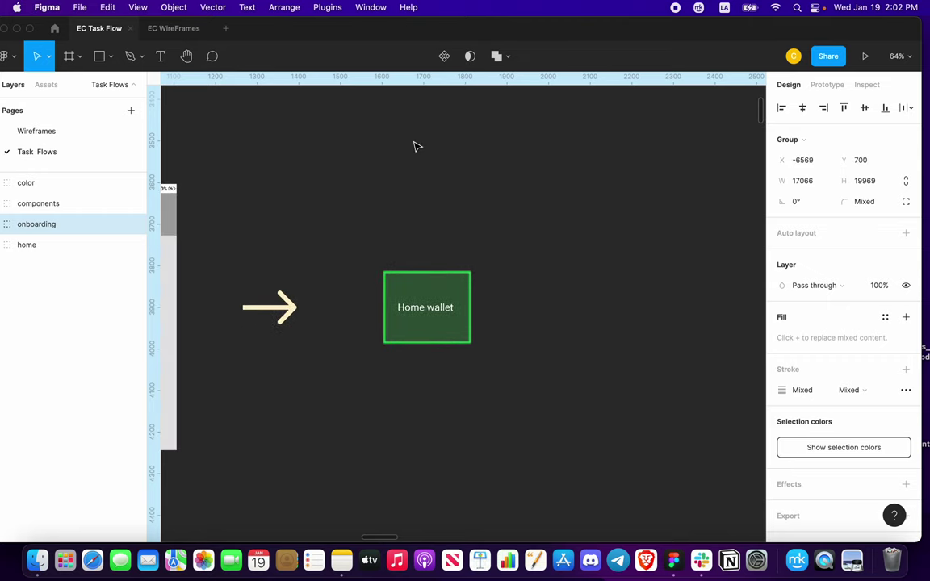
# Step: Zoom out to review the seed-phrase Import, Scan QR Code and Home wallet screens
pyautogui.scroll(-5, 461, 339)
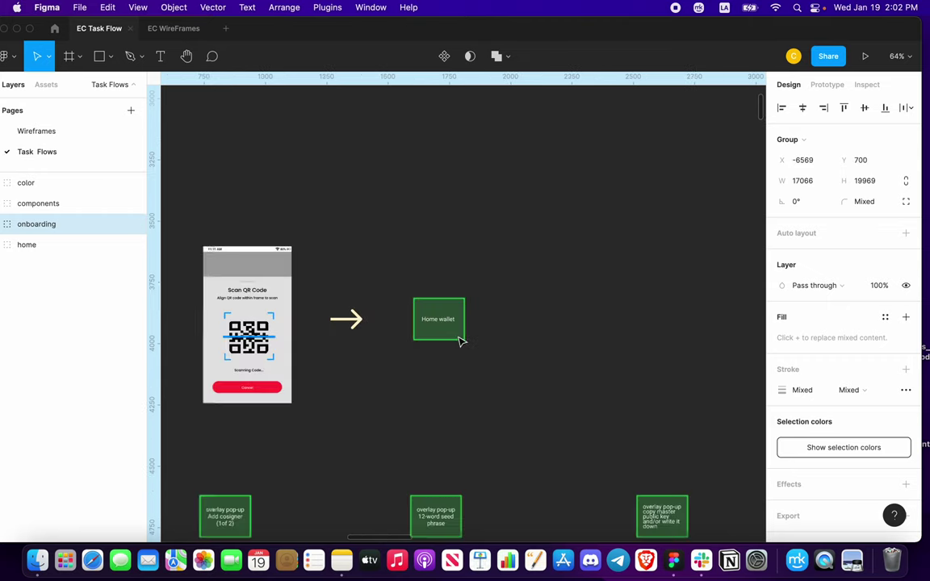
pyautogui.scroll(-3, 454, 363)
pyautogui.scroll(-2, 276, 338)
pyautogui.hscroll(-10, 349, 336)
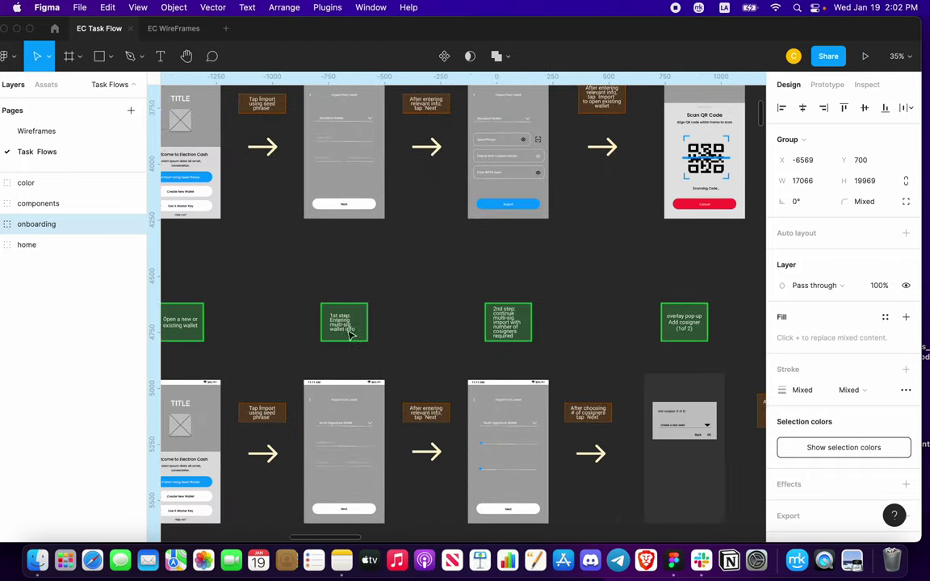
pyautogui.hscroll(-2, 349, 337)
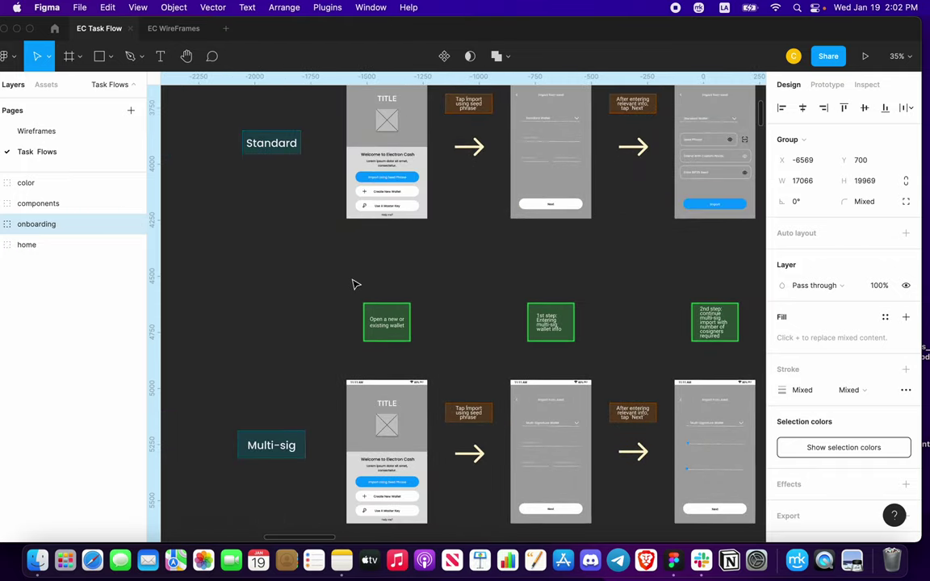
pyautogui.scroll(-5, 364, 297)
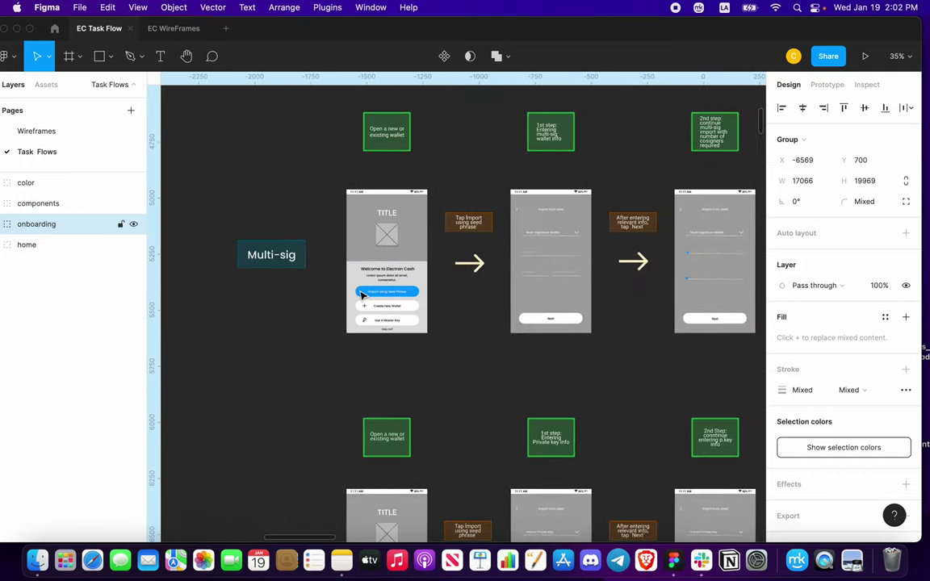
pyautogui.scroll(1, 364, 304)
pyautogui.scroll(3, 364, 303)
pyautogui.hscroll(6, 364, 299)
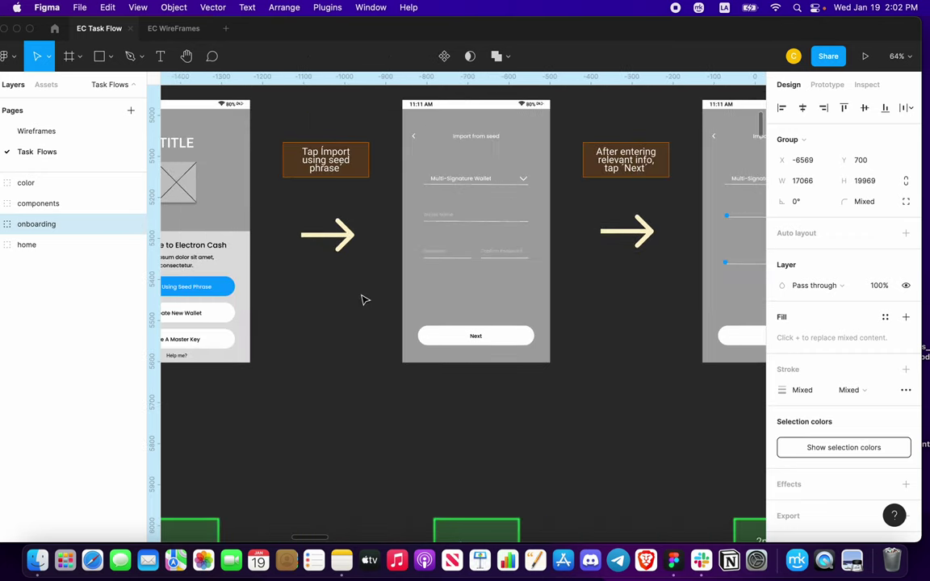
pyautogui.hscroll(4, 363, 301)
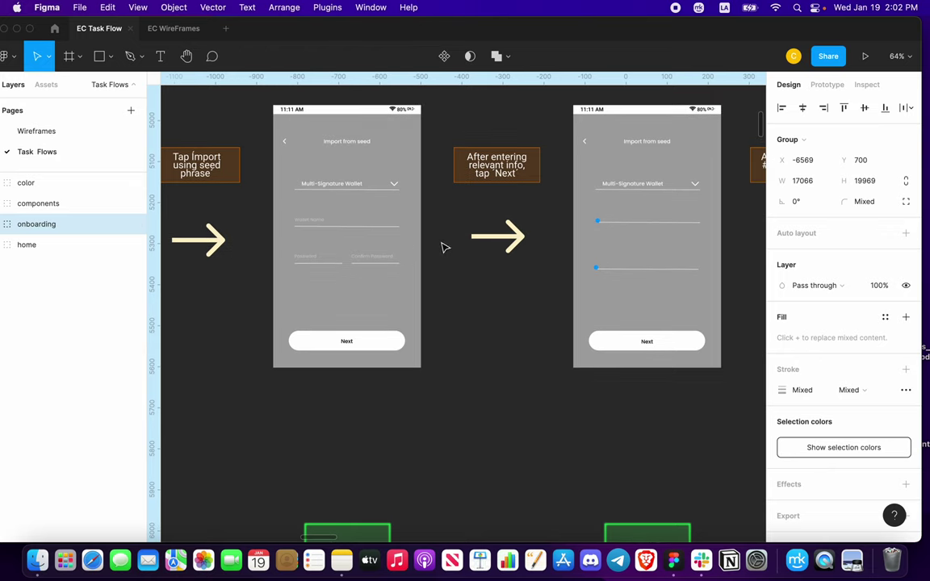
pyautogui.hscroll(6, 442, 249)
pyautogui.hscroll(8, 442, 249)
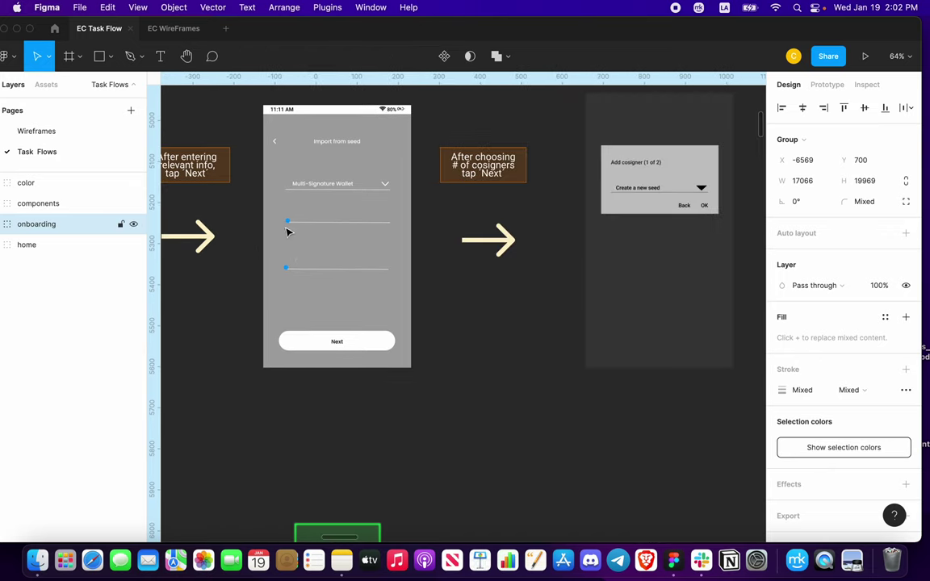
pyautogui.scroll(5, 289, 231)
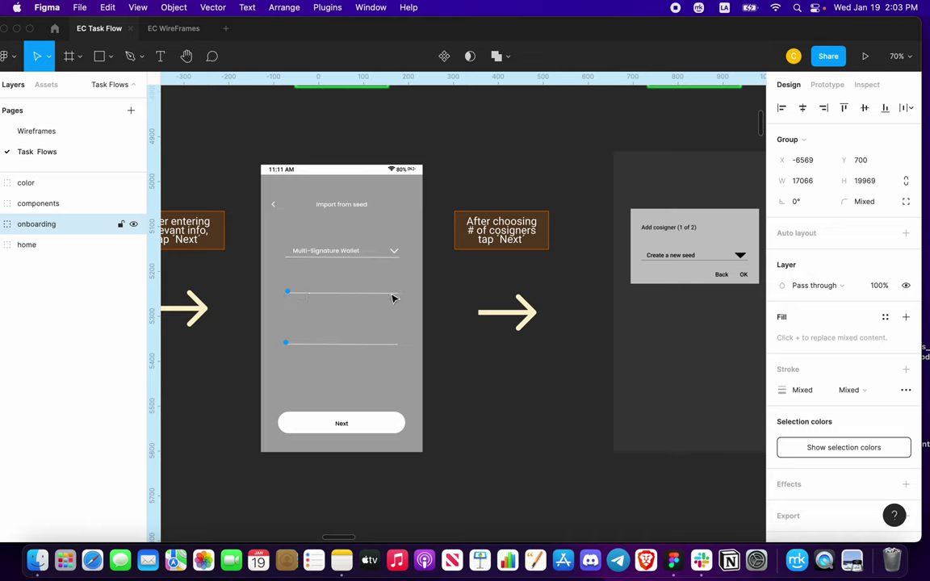
pyautogui.scroll(-3, 371, 331)
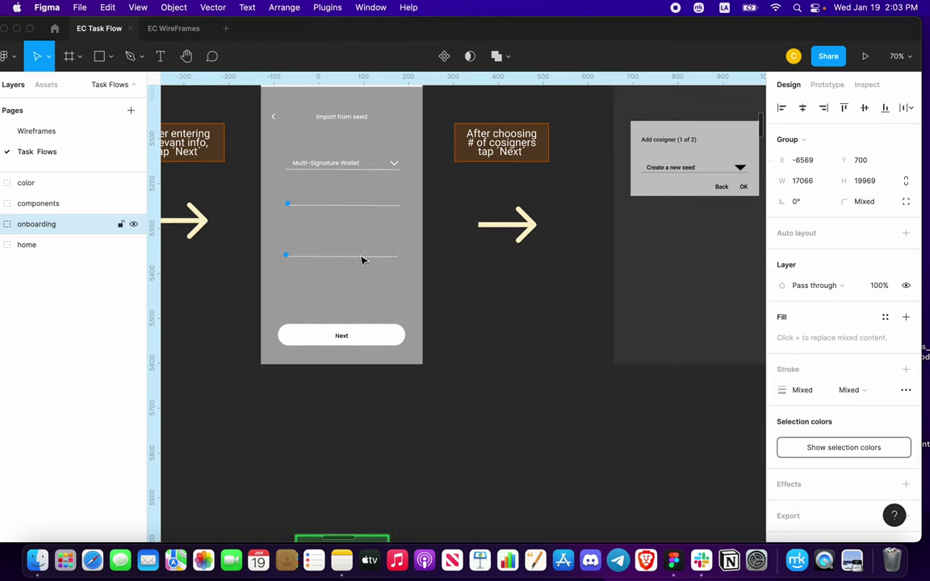
pyautogui.scroll(2, 370, 256)
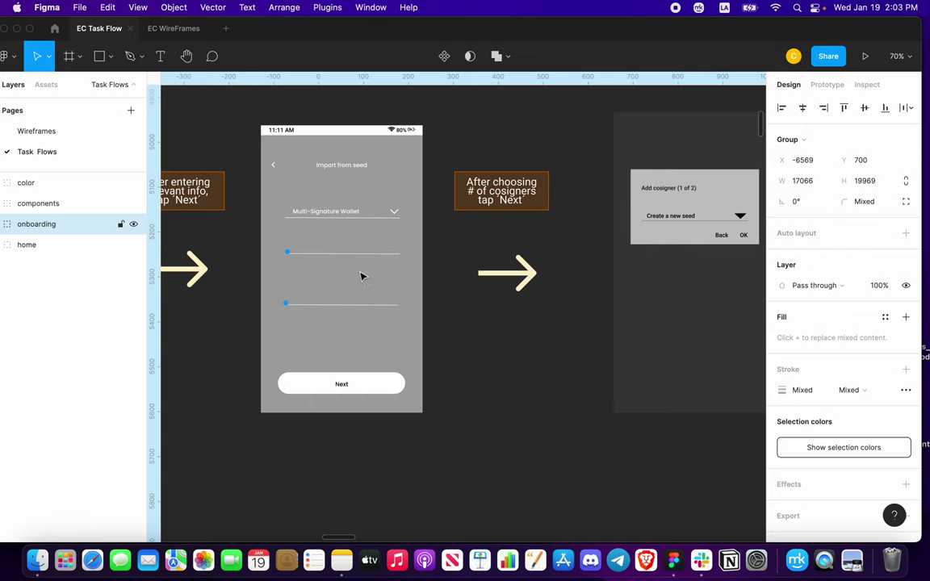
pyautogui.hscroll(2, 407, 263)
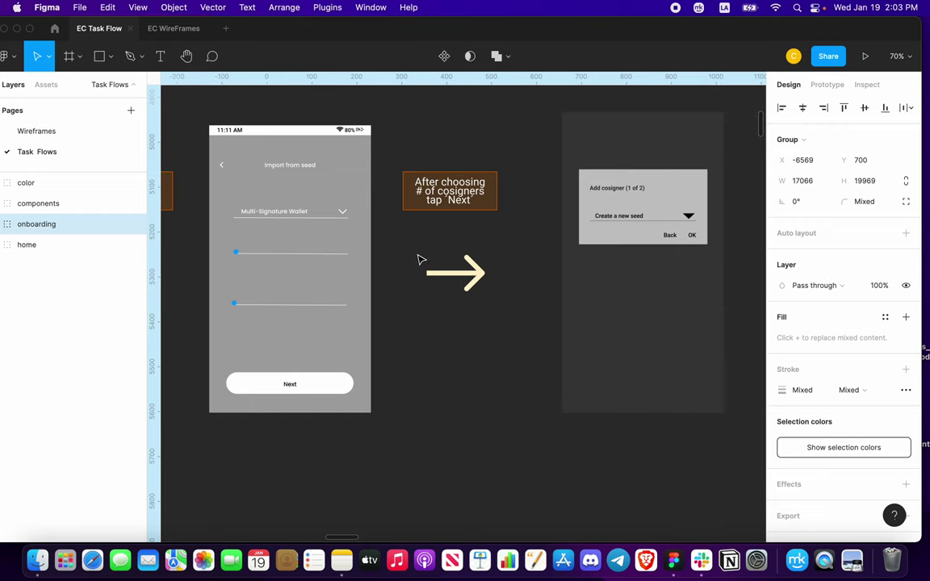
pyautogui.scroll(1, 419, 260)
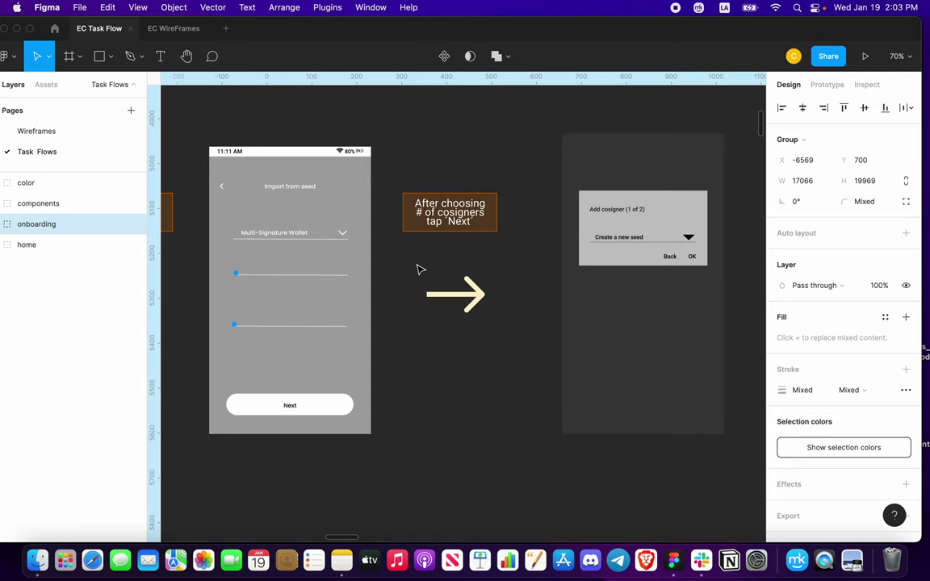
# Step: Pan right along the multi-sig flow to the Master Public key screen
pyautogui.hscroll(10, 419, 269)
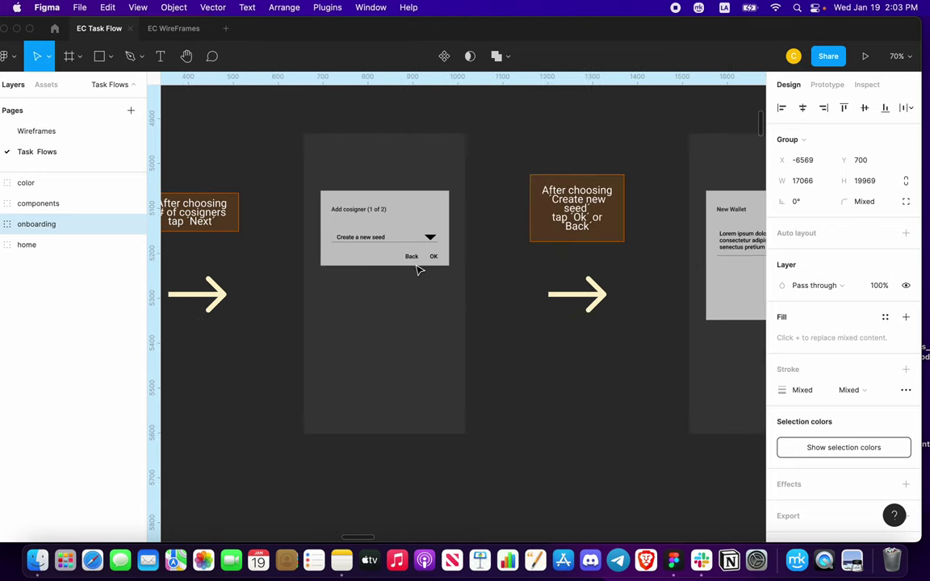
pyautogui.scroll(5, 408, 161)
pyautogui.scroll(-1, 411, 197)
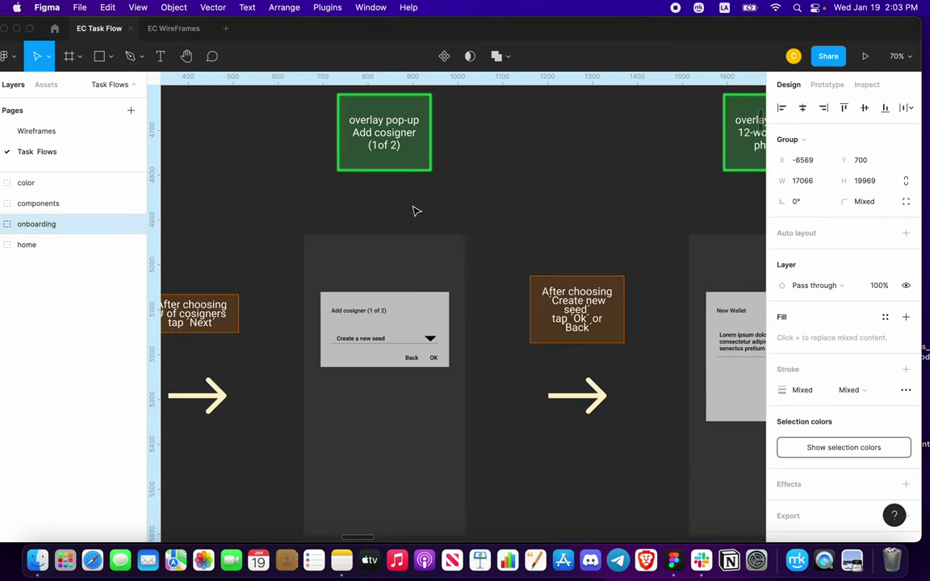
pyautogui.scroll(-2, 413, 211)
pyautogui.scroll(-1, 395, 250)
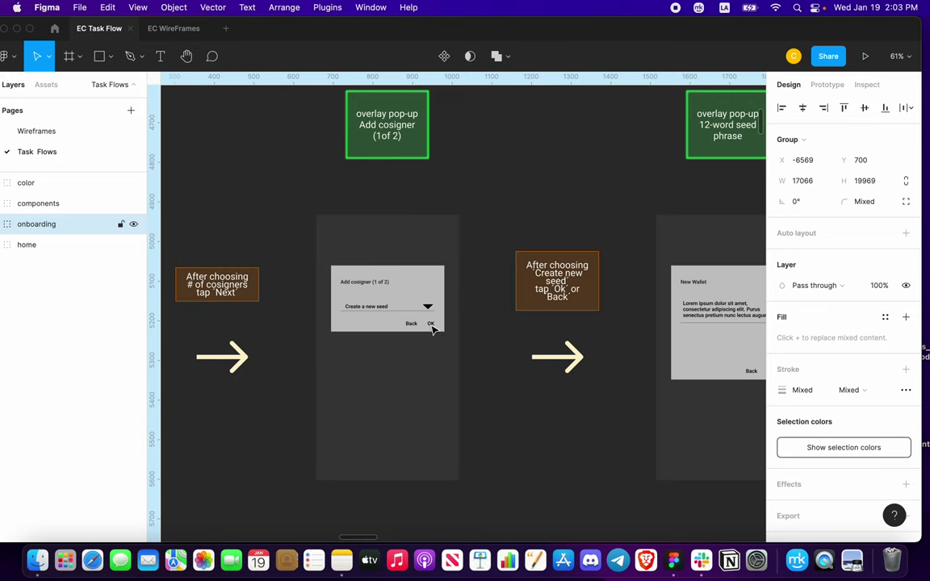
pyautogui.hscroll(5, 432, 327)
pyautogui.hscroll(5, 432, 327)
pyautogui.hscroll(5, 389, 299)
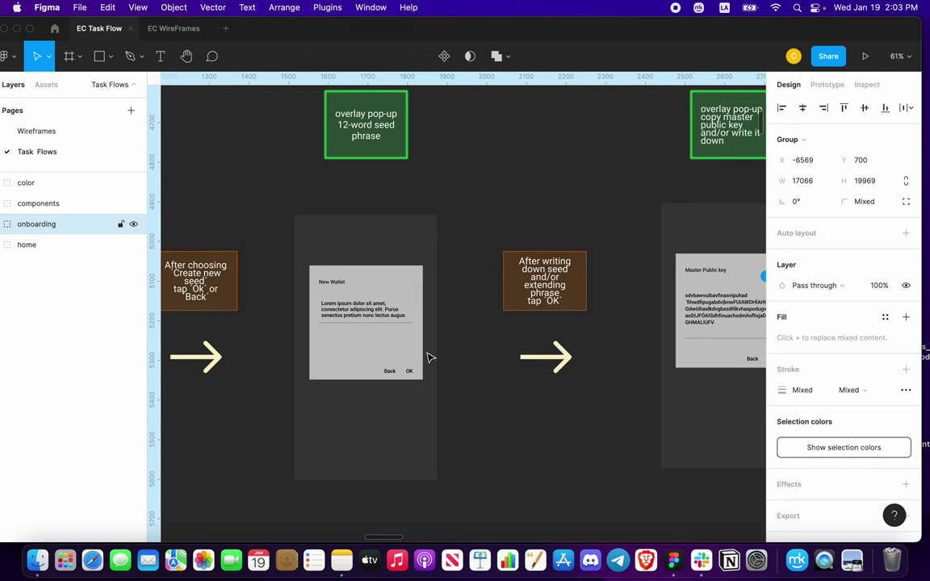
pyautogui.scroll(-5, 408, 374)
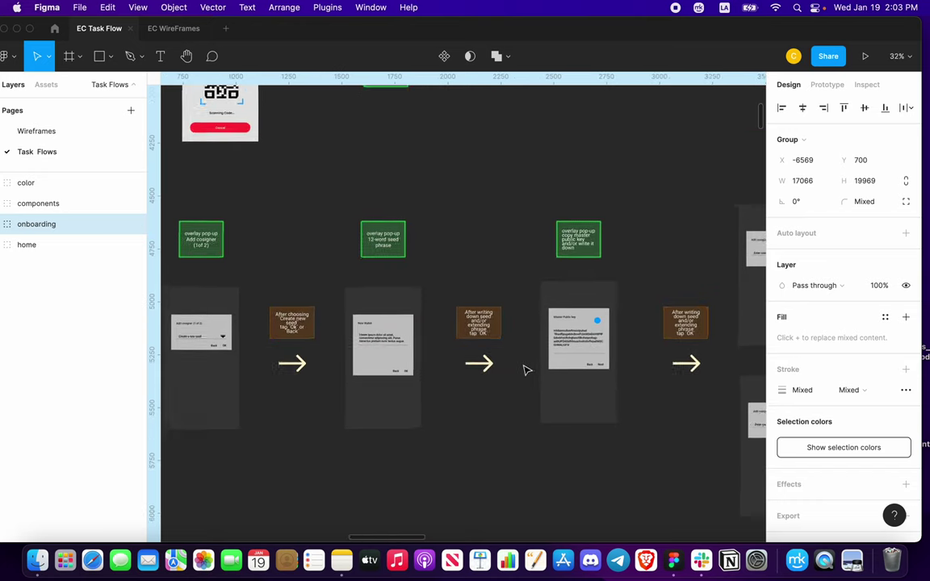
pyautogui.scroll(5, 524, 369)
# Step: Continue right until both Add cosigner (2 of 2) key and seed dialogs are visible
pyautogui.hscroll(2, 481, 322)
pyautogui.hscroll(1, 479, 324)
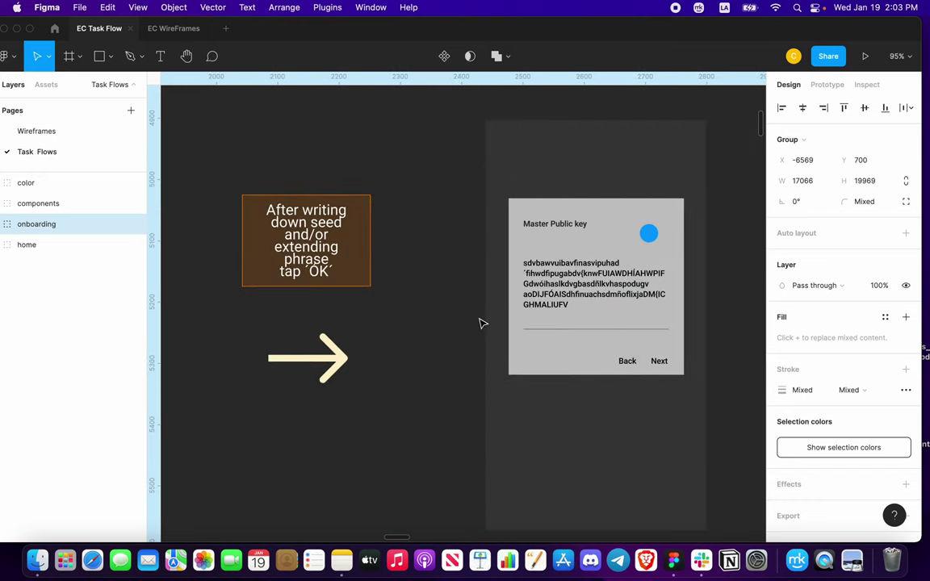
pyautogui.hscroll(4, 476, 326)
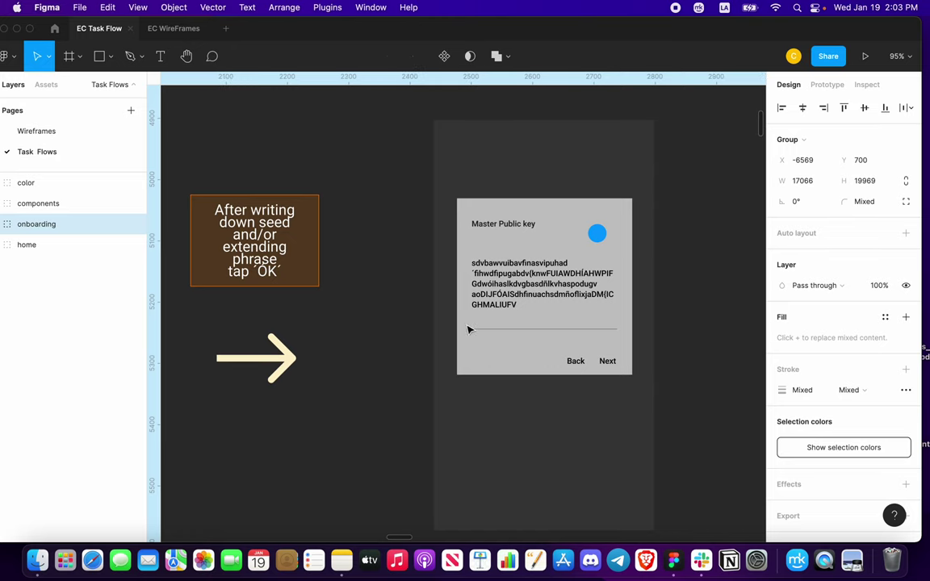
pyautogui.scroll(-3, 471, 328)
pyautogui.hscroll(2, 472, 327)
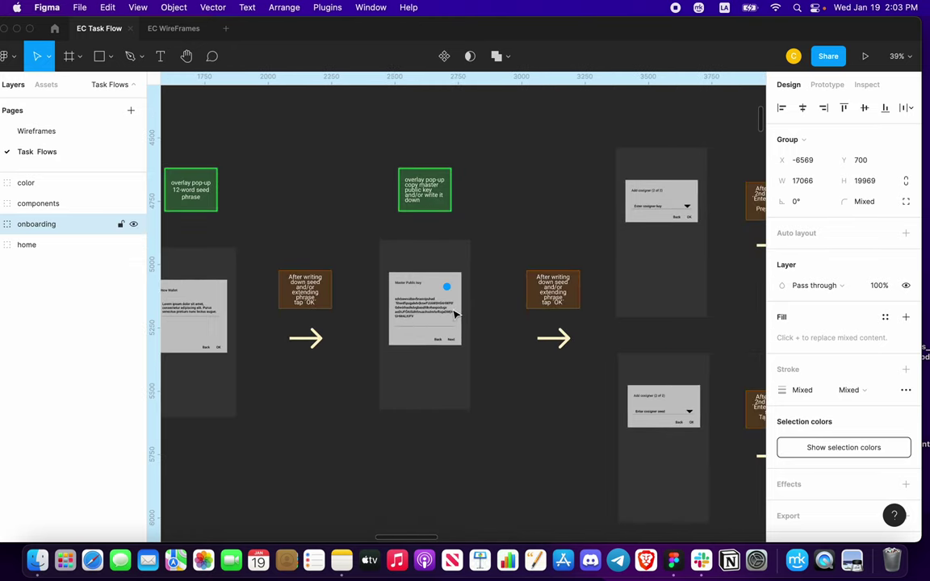
pyautogui.scroll(2, 453, 316)
pyautogui.scroll(3, 453, 316)
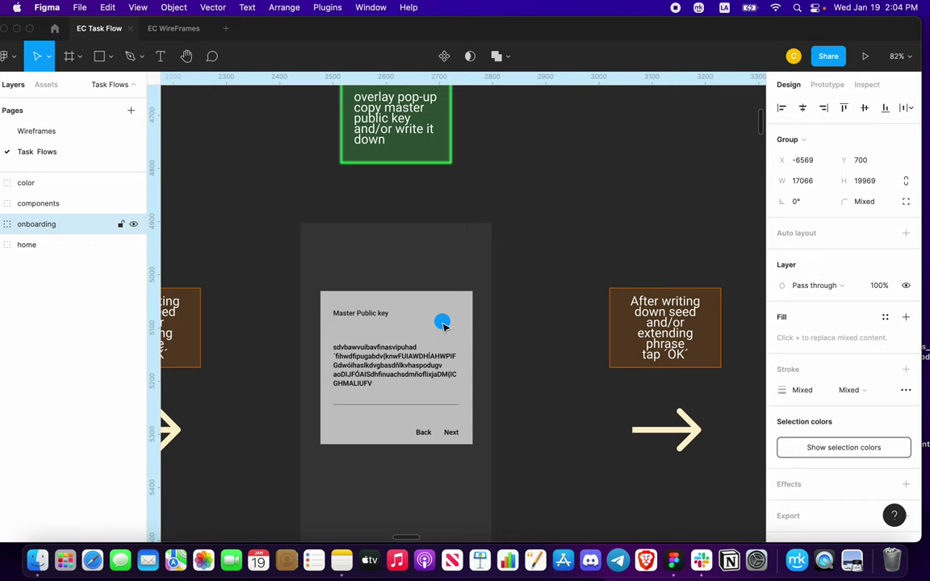
pyautogui.hscroll(3, 453, 338)
pyautogui.hscroll(3, 453, 338)
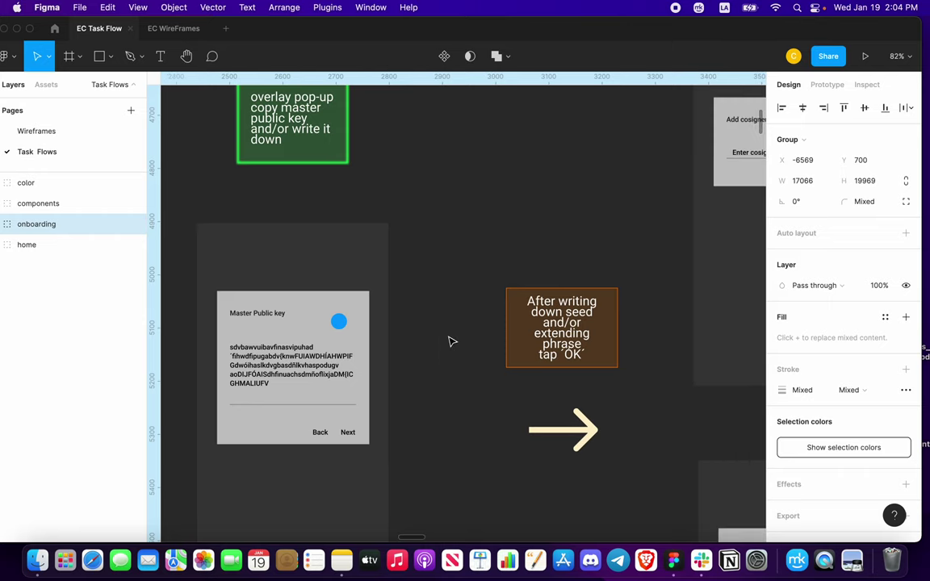
pyautogui.hscroll(15, 453, 341)
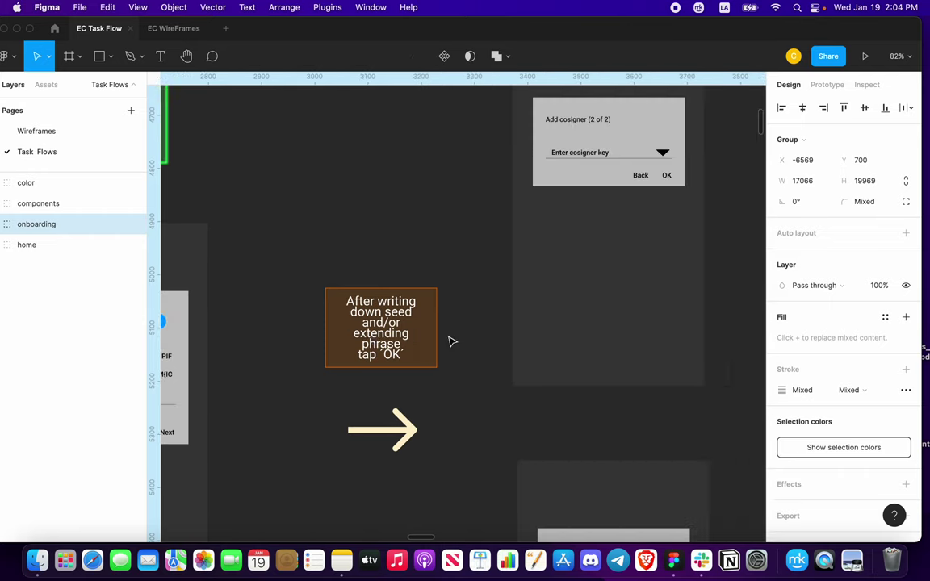
pyautogui.hscroll(5, 453, 342)
pyautogui.scroll(-3, 464, 315)
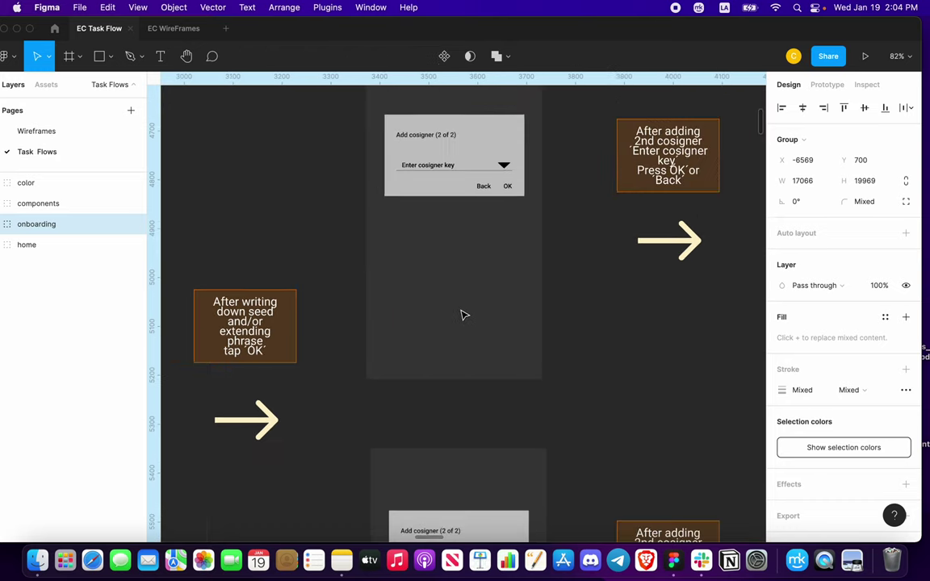
pyautogui.scroll(-5, 463, 316)
pyautogui.scroll(-2, 488, 349)
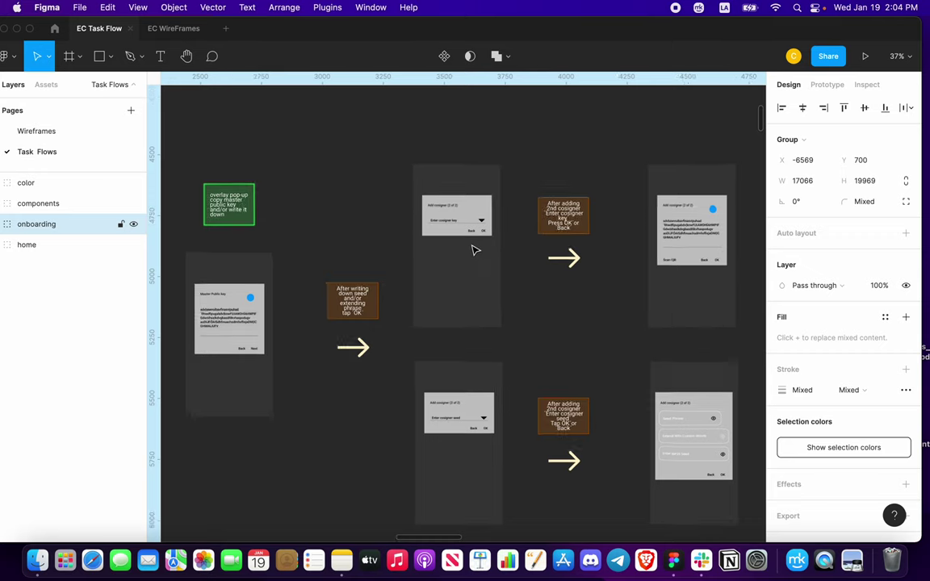
pyautogui.scroll(5, 474, 249)
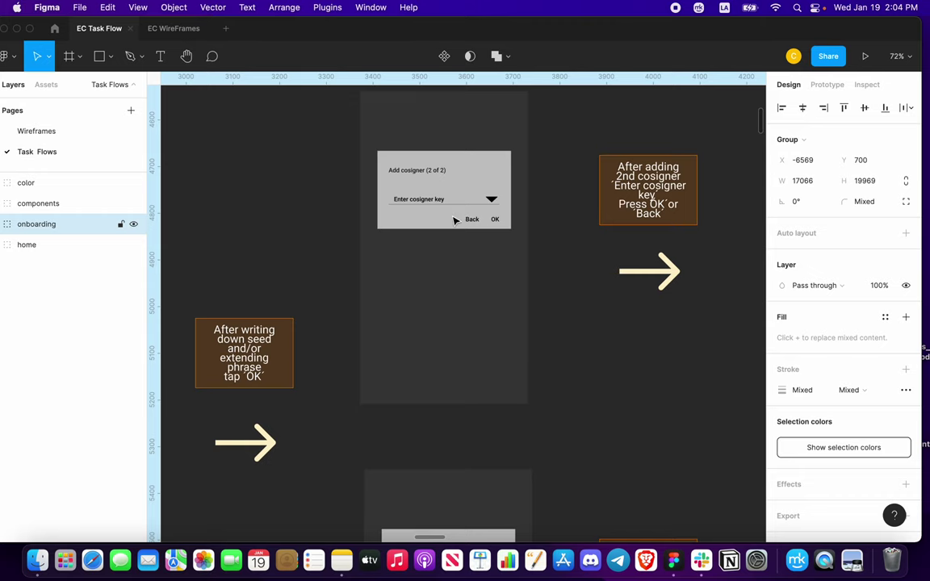
pyautogui.scroll(2, 453, 236)
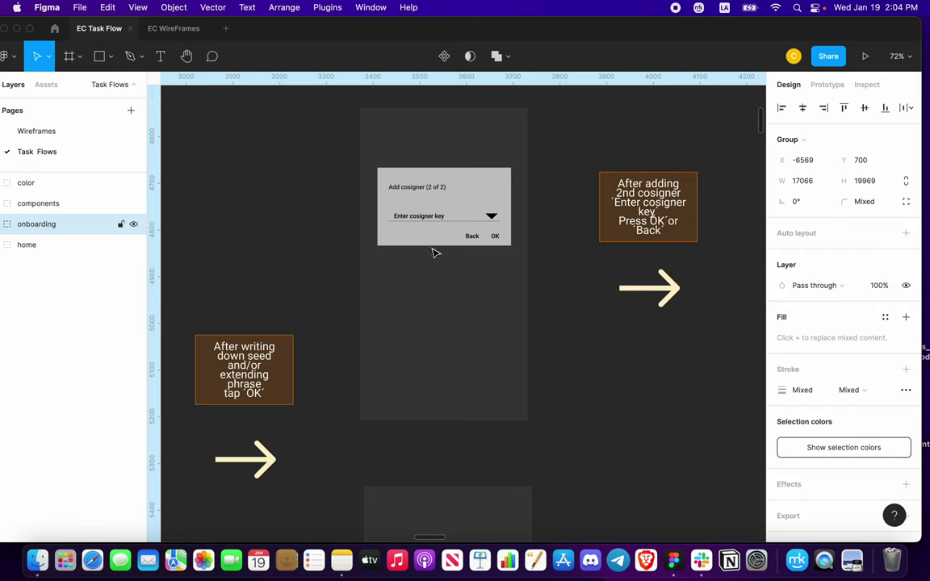
pyautogui.click(433, 221)
pyautogui.click(493, 222)
pyautogui.hscroll(6, 500, 239)
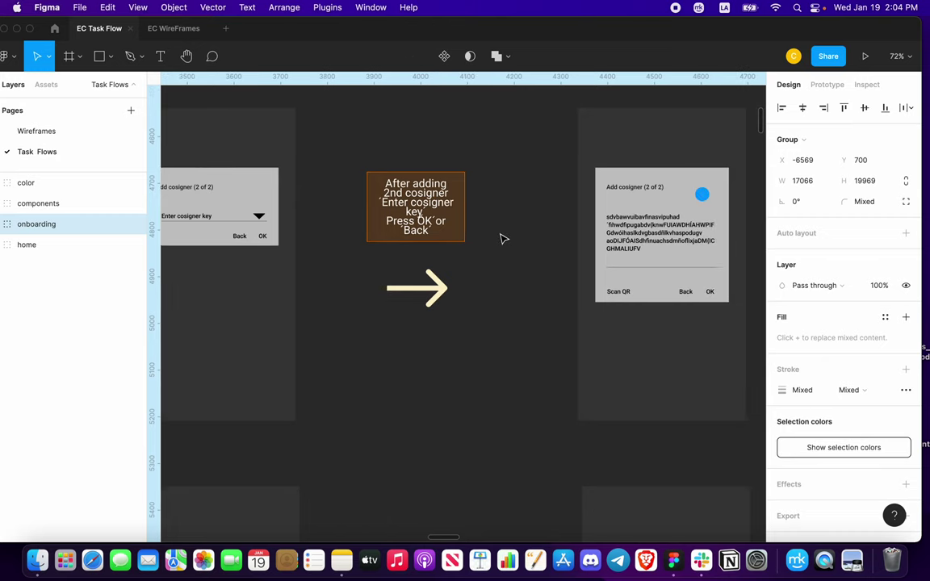
pyautogui.hscroll(5, 447, 249)
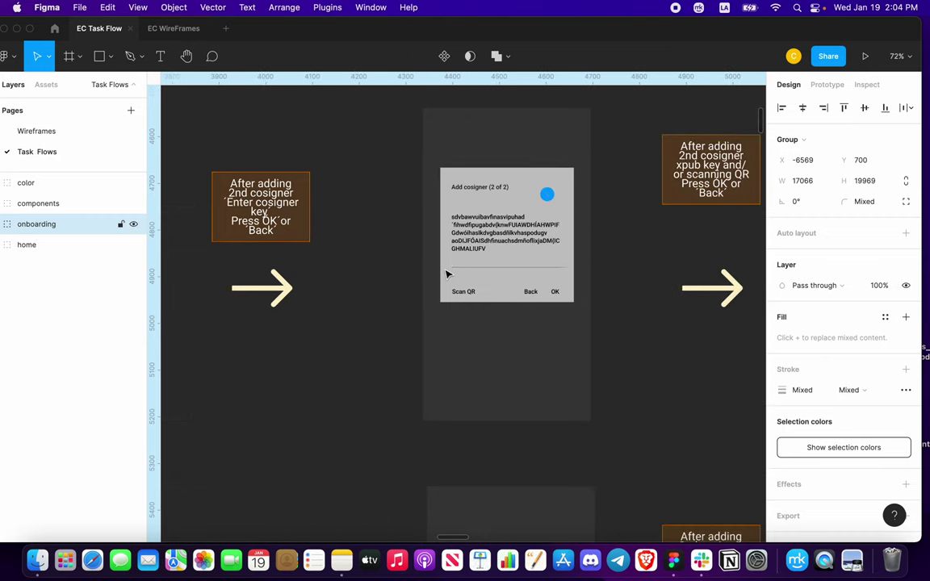
pyautogui.hscroll(2, 448, 271)
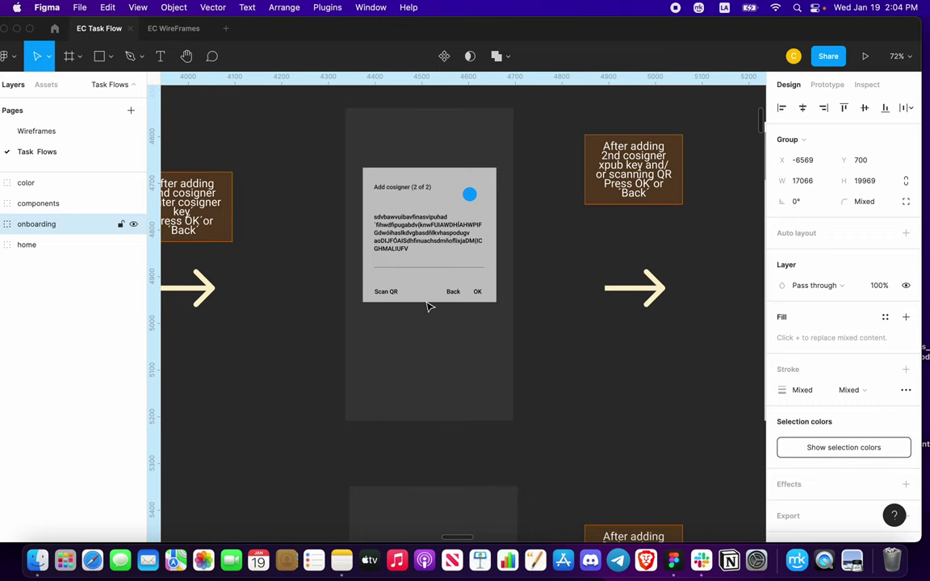
pyautogui.scroll(-3, 432, 307)
pyautogui.hscroll(6, 432, 306)
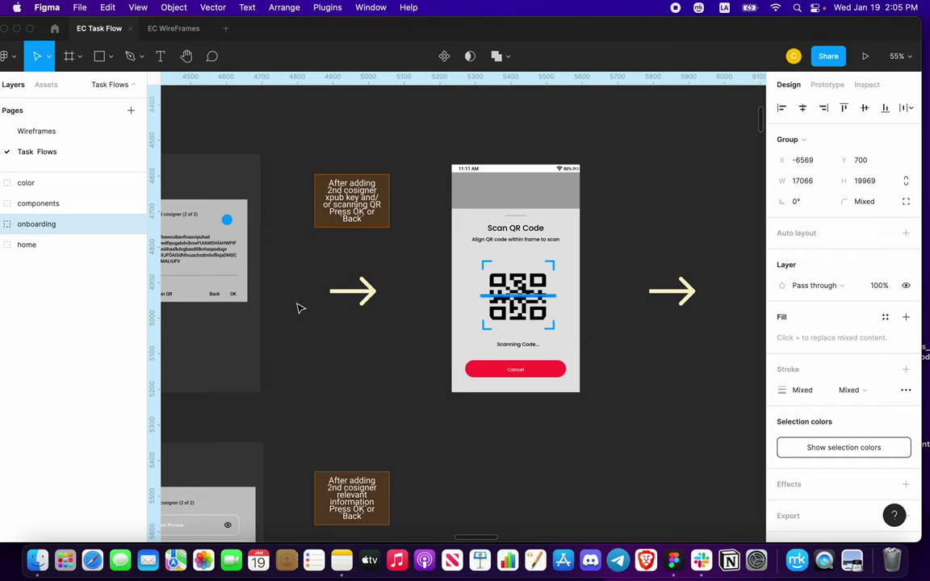
pyautogui.hscroll(5, 323, 270)
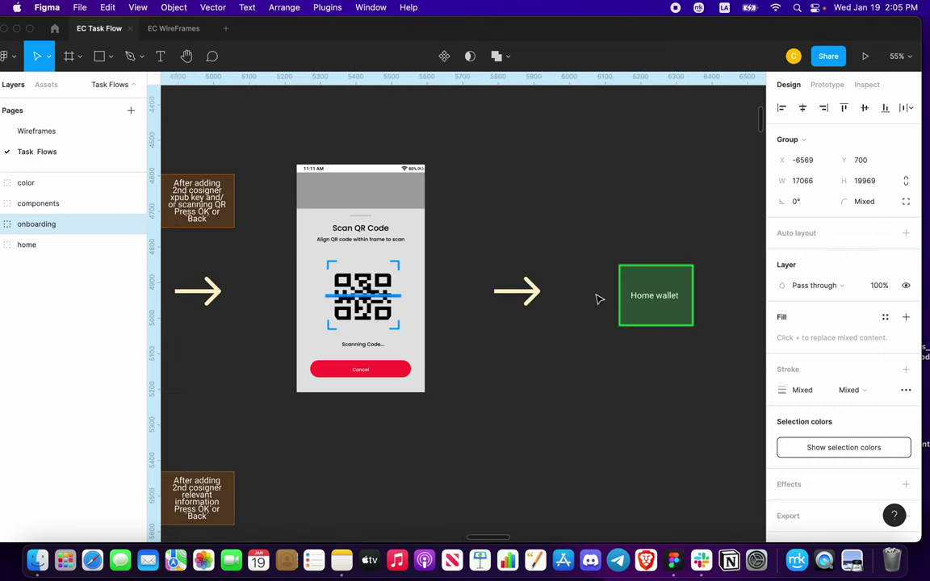
pyautogui.hscroll(-15, 448, 294)
pyautogui.scroll(-6, 455, 297)
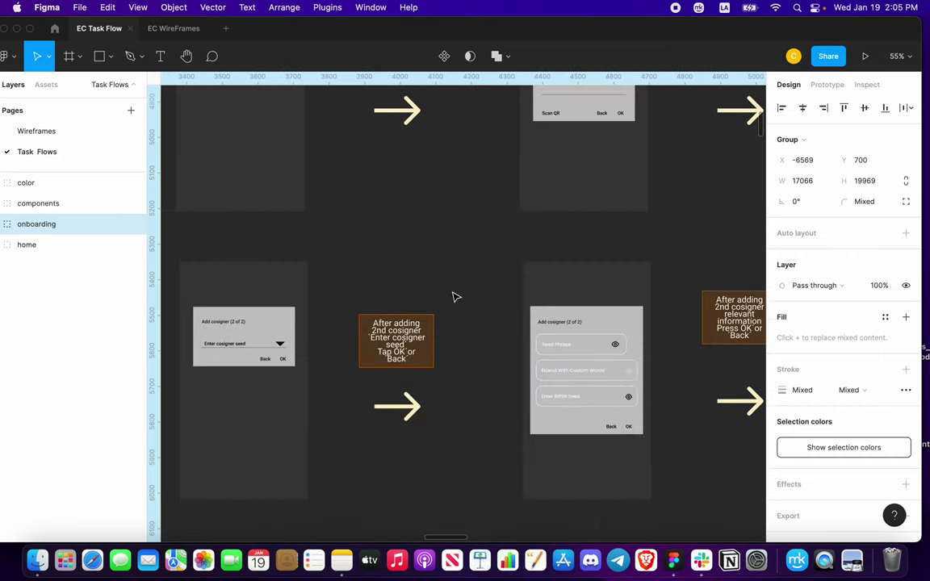
pyautogui.hscroll(-3, 454, 297)
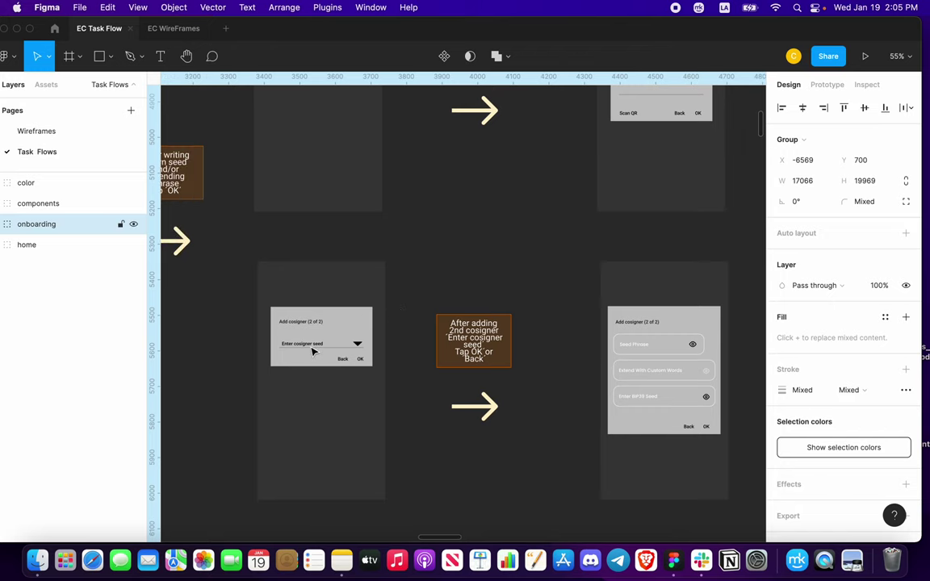
pyautogui.scroll(-3, 314, 341)
pyautogui.hscroll(-3, 297, 241)
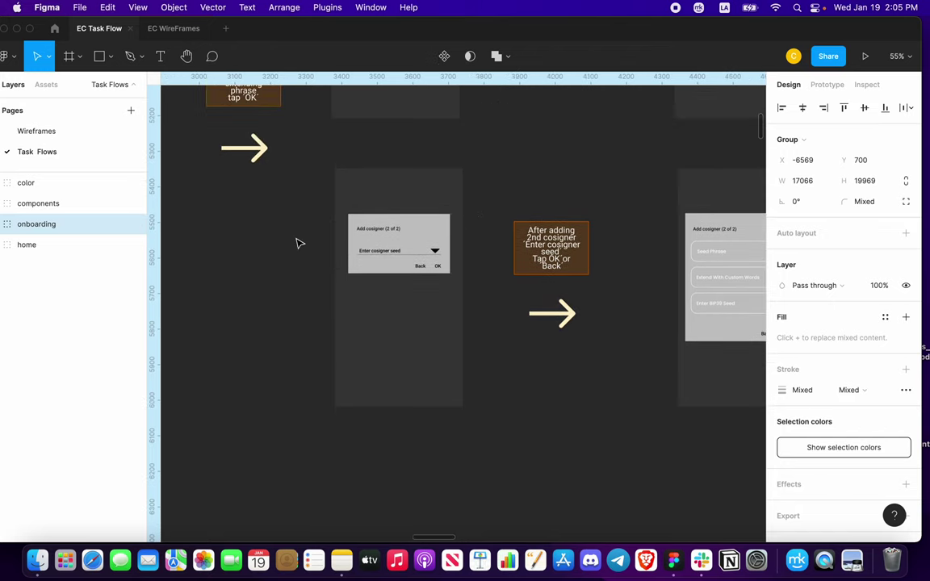
pyautogui.scroll(5, 395, 251)
pyautogui.hscroll(10, 385, 266)
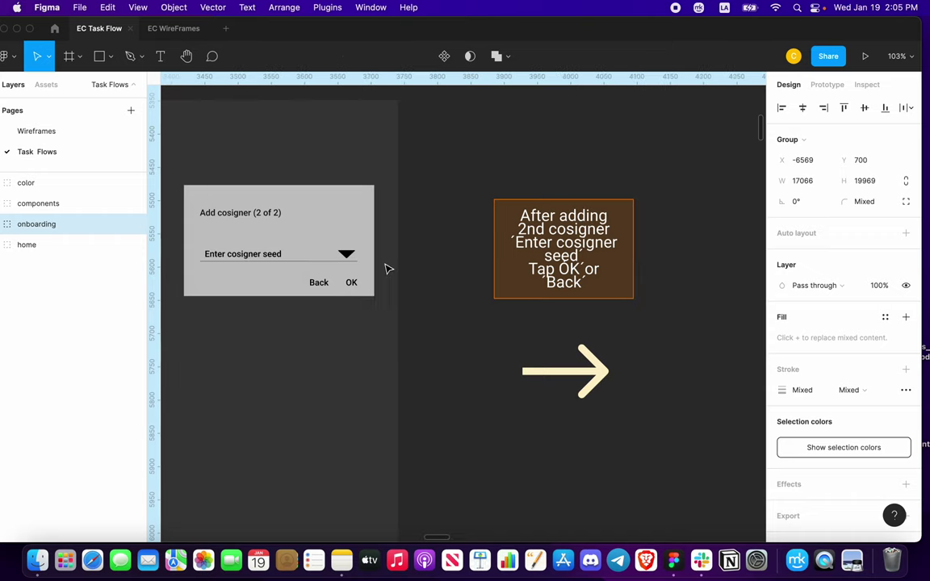
pyautogui.hscroll(10, 386, 269)
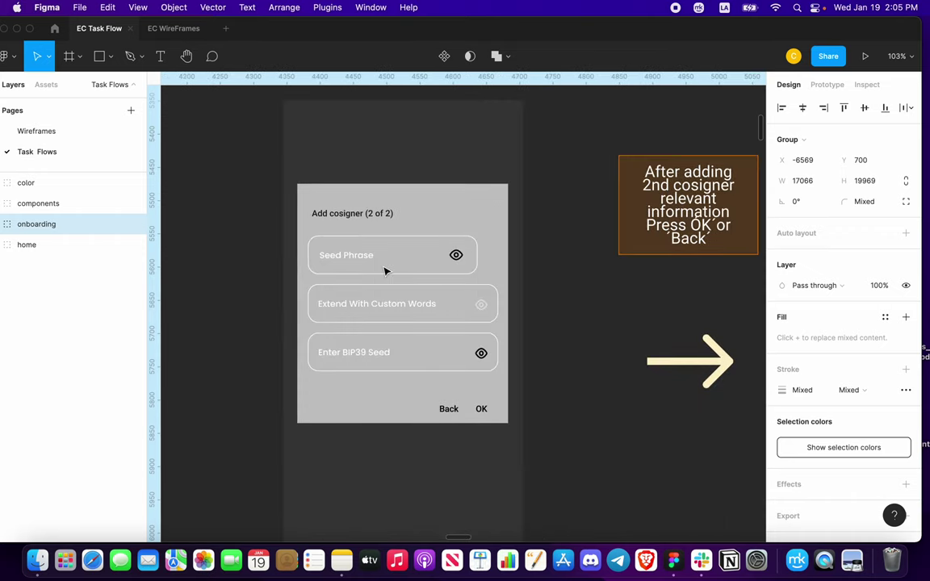
pyautogui.scroll(-3, 385, 271)
pyautogui.scroll(2, 385, 271)
pyautogui.scroll(-4, 390, 263)
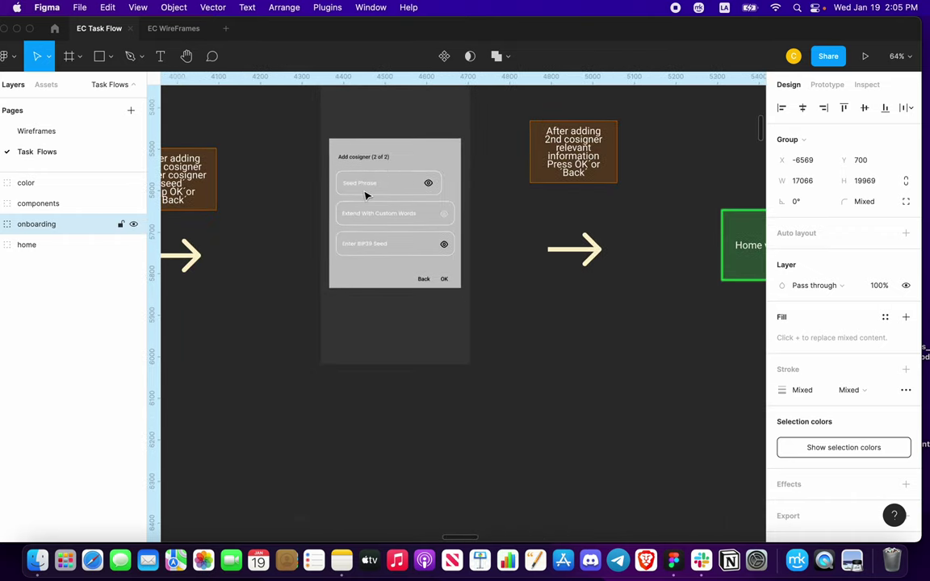
pyautogui.scroll(-4, 431, 266)
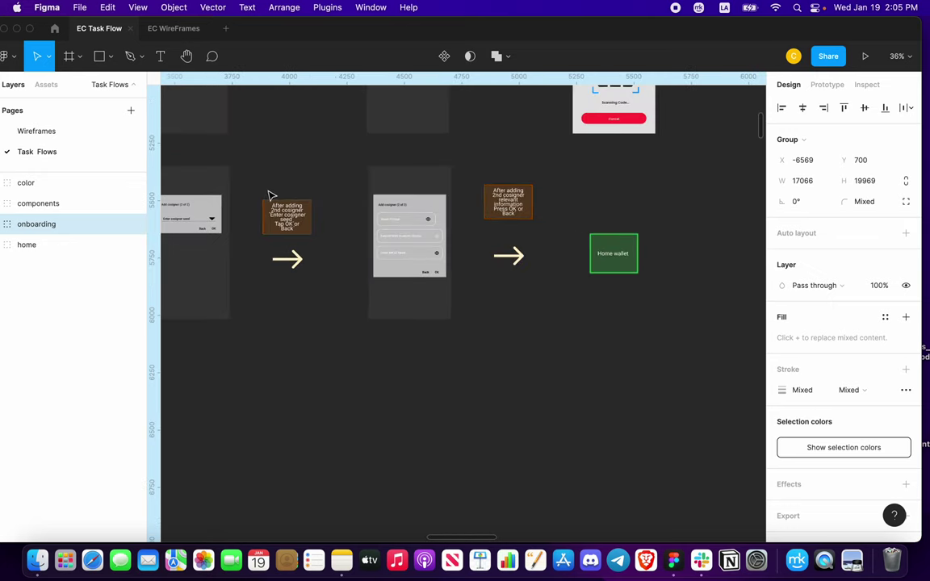
pyautogui.hscroll(-8, 375, 211)
pyautogui.hscroll(-15, 332, 264)
pyautogui.scroll(4, 339, 262)
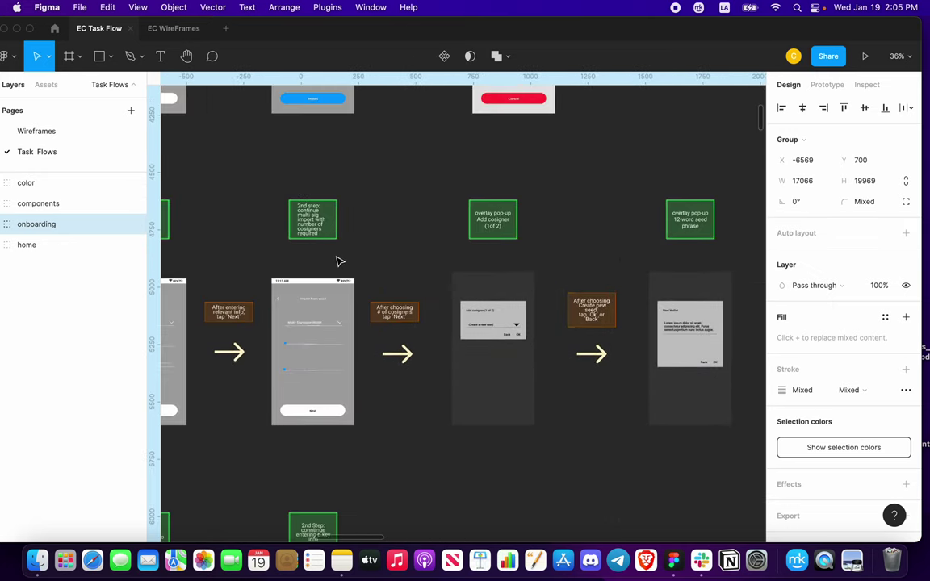
pyautogui.hscroll(-5, 339, 261)
pyautogui.scroll(6, 339, 263)
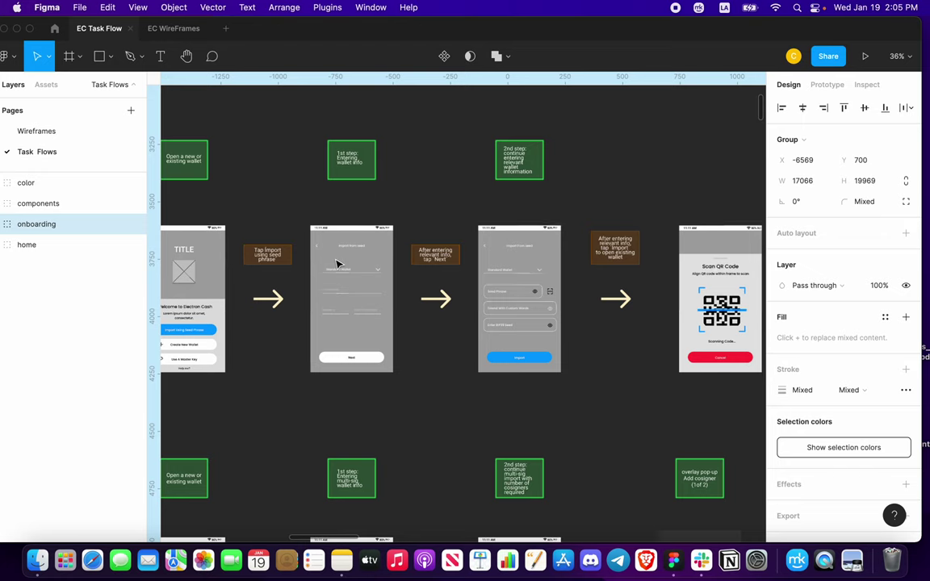
pyautogui.hscroll(4, 339, 262)
pyautogui.hscroll(-5, 339, 262)
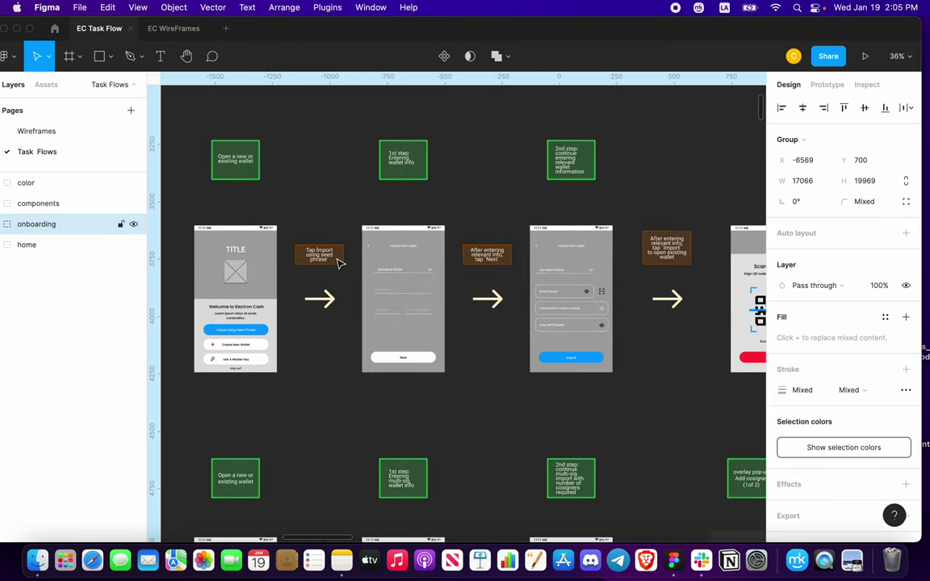
pyautogui.hscroll(5, 339, 262)
pyautogui.scroll(-5, 440, 336)
pyautogui.hscroll(5, 440, 337)
pyautogui.hscroll(8, 434, 332)
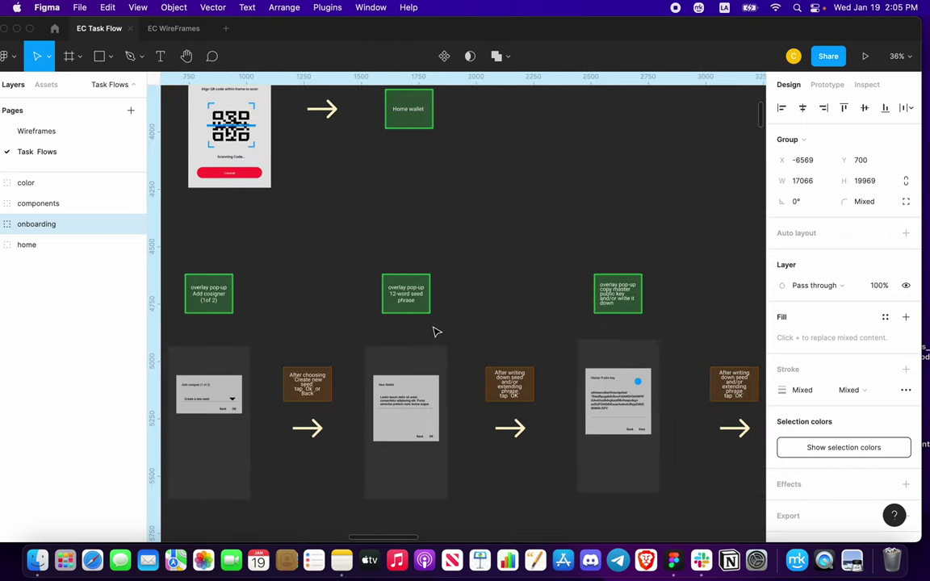
pyautogui.scroll(-3, 432, 332)
pyautogui.hscroll(6, 422, 332)
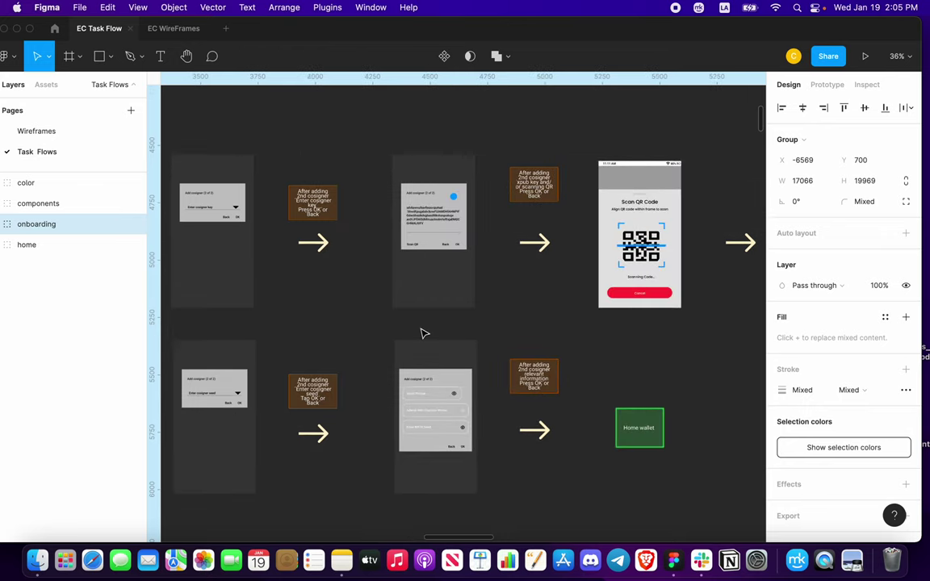
pyautogui.scroll(5, 442, 421)
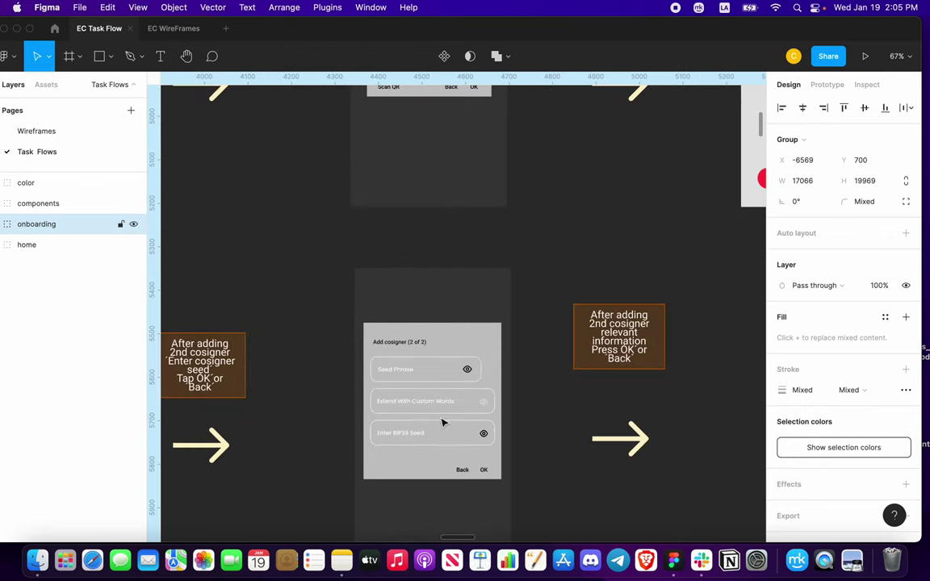
pyautogui.scroll(-2, 443, 421)
pyautogui.hscroll(3, 404, 428)
pyautogui.scroll(4, 379, 430)
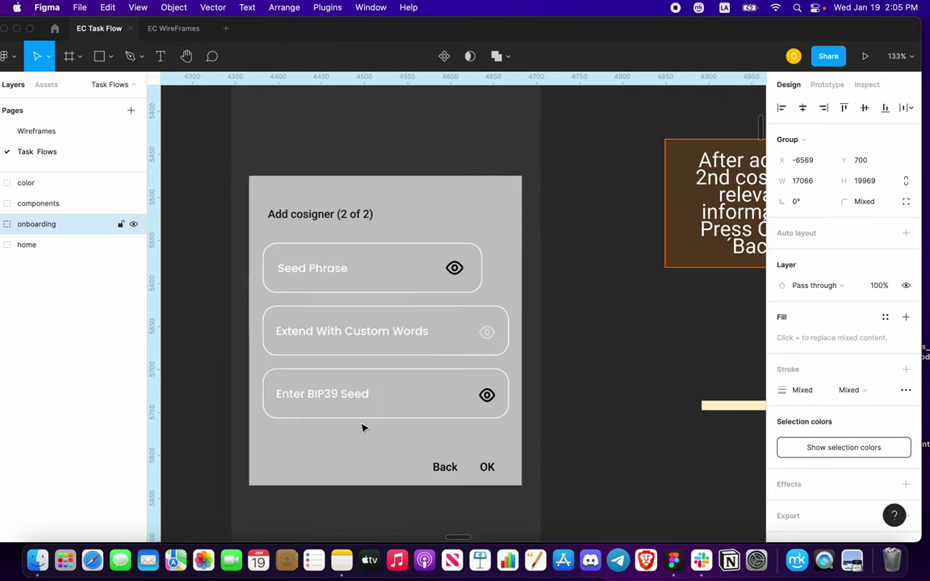
pyautogui.scroll(-3, 330, 407)
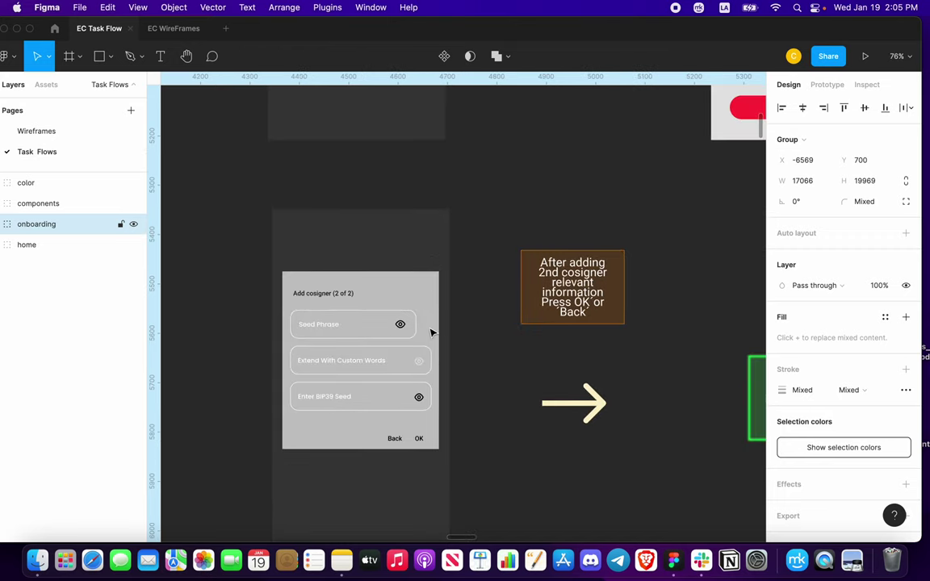
pyautogui.scroll(7, 430, 336)
pyautogui.scroll(-7, 429, 338)
# Step: Add a 'Scan QR' text label at the bottom-left of the seed Add cosigner (2 of 2) screen
pyautogui.moveTo(299, 423); pyautogui.dragTo(310, 425)
pyautogui.press('t')
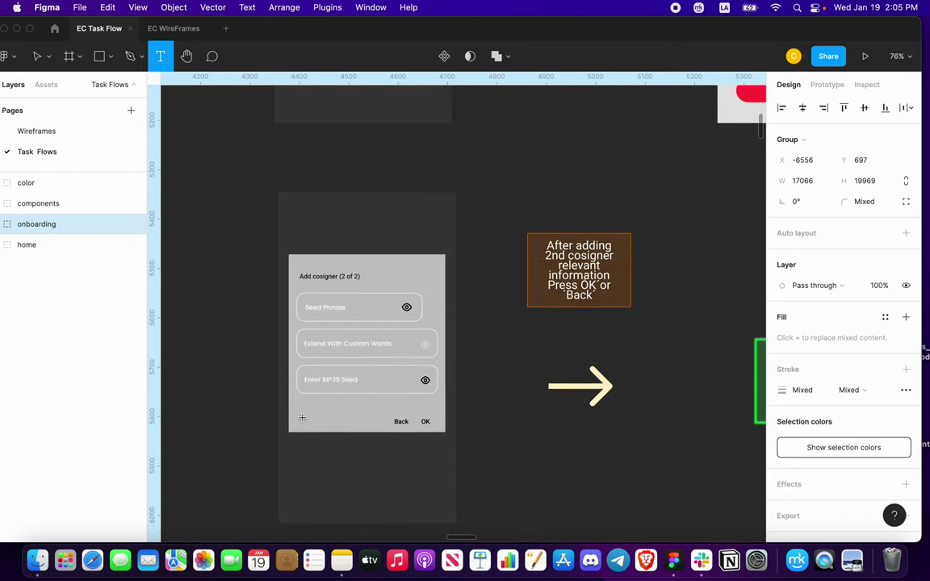
pyautogui.click(304, 418)
pyautogui.write('Scan QR')
pyautogui.press('Escape')
pyautogui.hscroll(3, 371, 409)
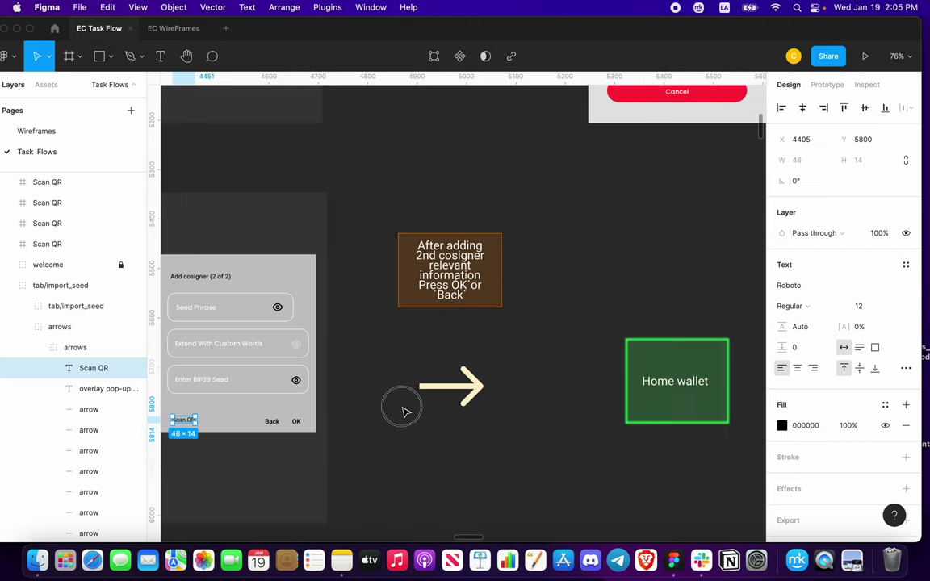
pyautogui.click(406, 413)
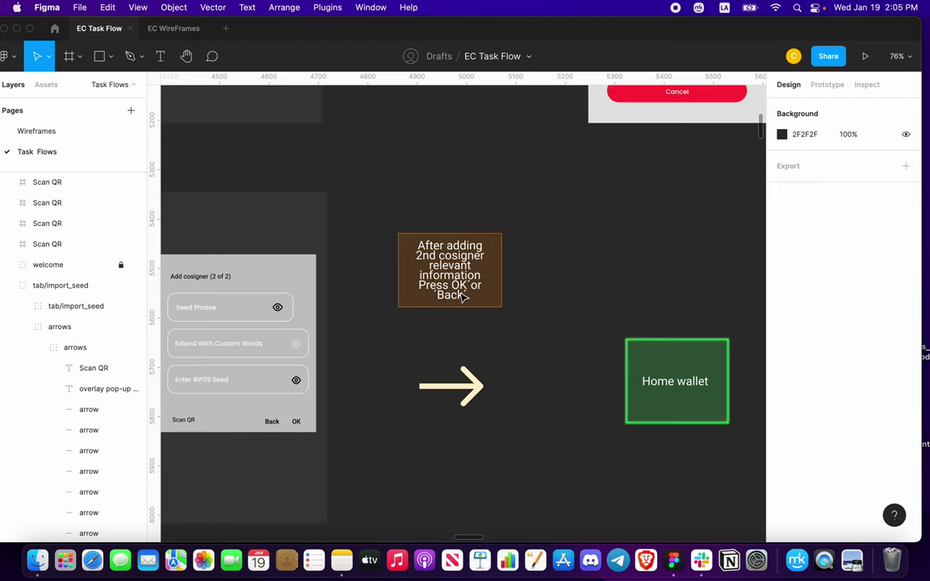
pyautogui.hscroll(2, 453, 314)
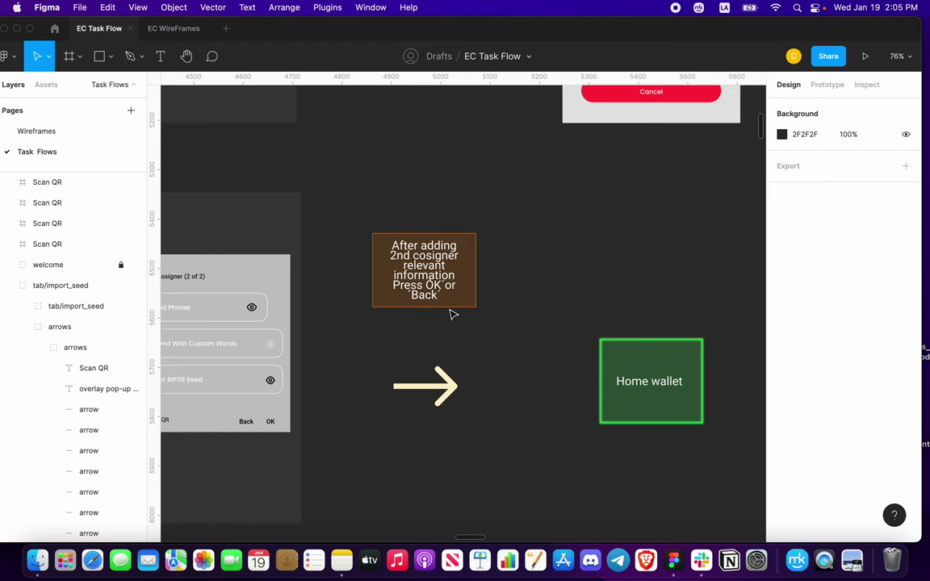
# Step: Zoom out to all flow rows and pan over to the Private Key row
pyautogui.scroll(-6, 453, 314)
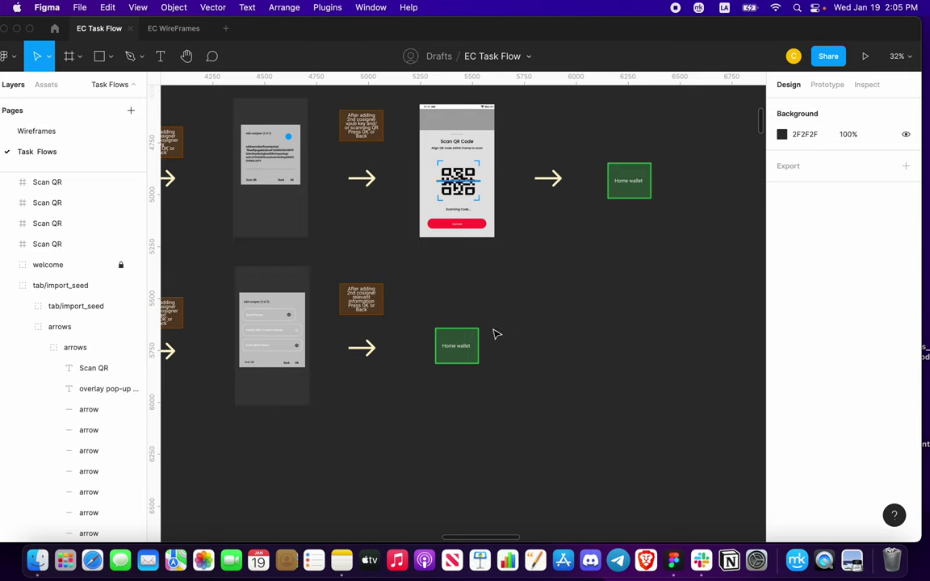
pyautogui.scroll(-5, 494, 331)
pyautogui.scroll(-2, 476, 306)
pyautogui.scroll(-10, 489, 311)
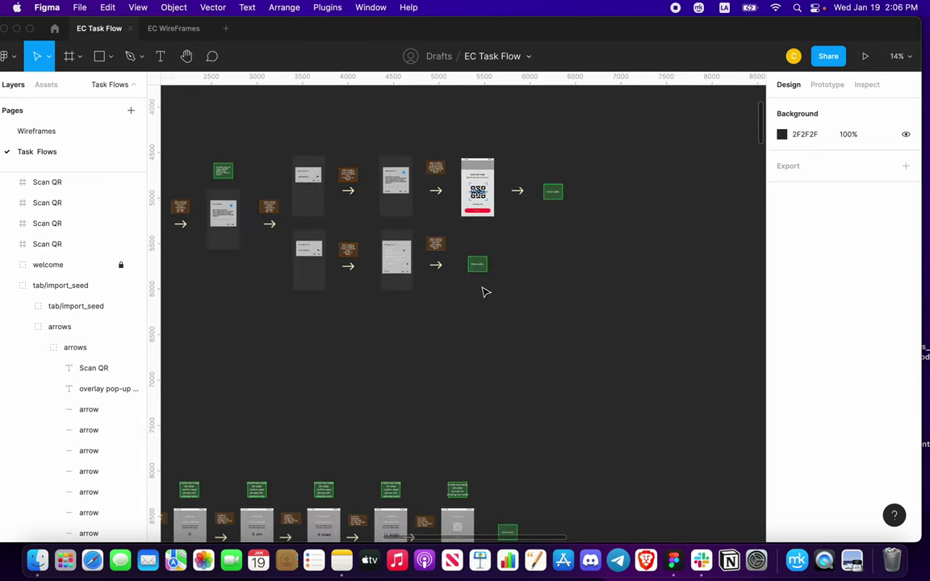
pyautogui.hscroll(-5, 452, 308)
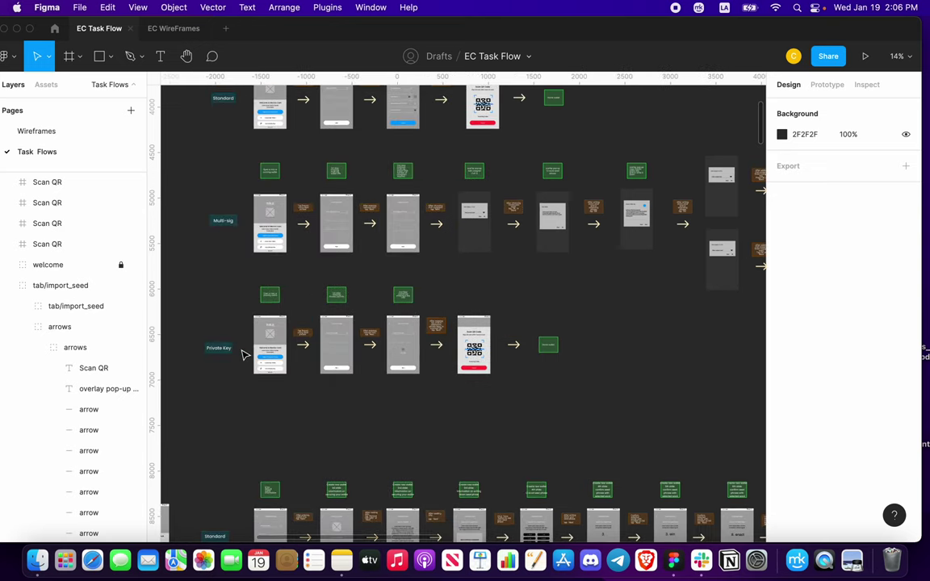
pyautogui.hscroll(-1, 244, 356)
pyautogui.scroll(-3, 258, 323)
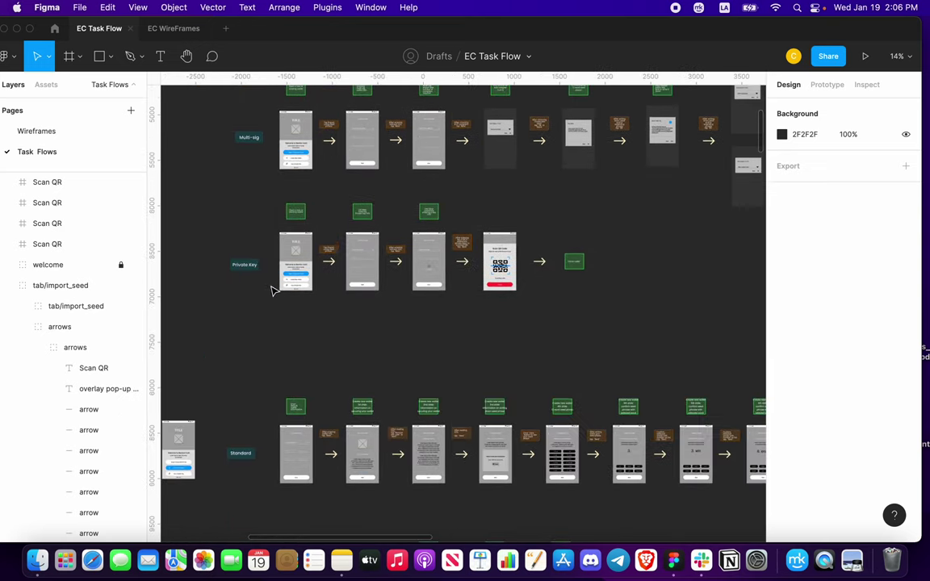
pyautogui.hscroll(-2, 272, 290)
pyautogui.hscroll(3, 272, 290)
pyautogui.scroll(6, 272, 279)
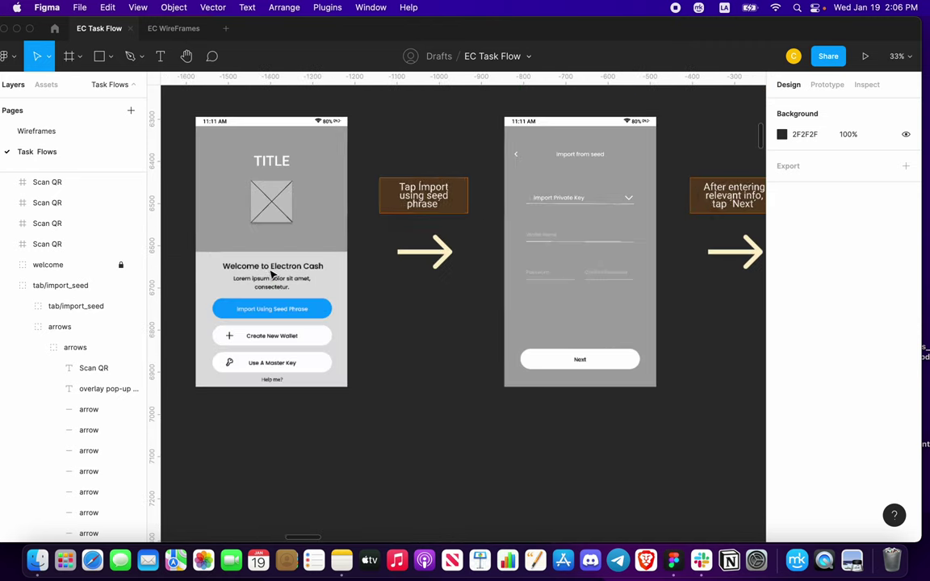
pyautogui.scroll(4, 266, 278)
pyautogui.hscroll(5, 266, 278)
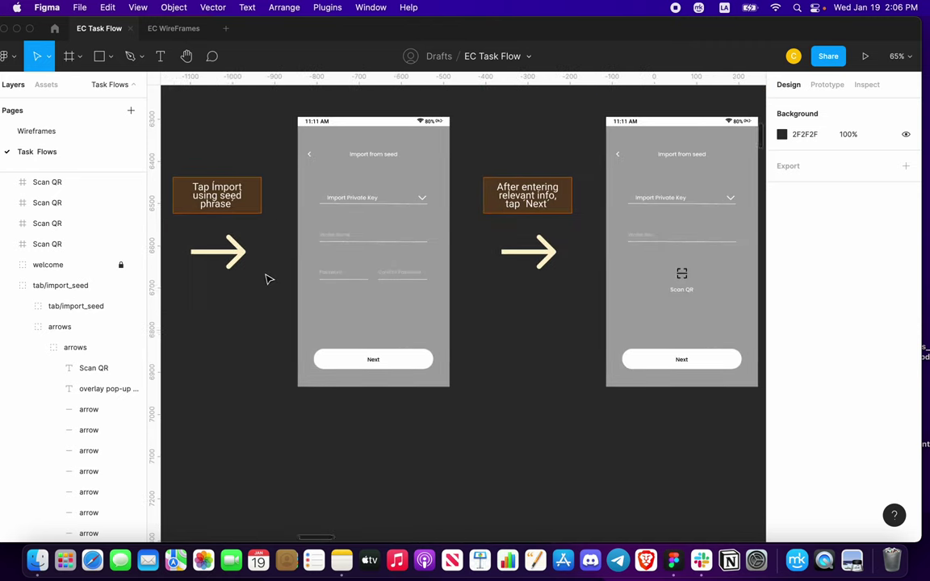
pyautogui.hscroll(2, 275, 266)
# Step: Select the onboarding group and zoom in on the Private Key Import from seed screens
pyautogui.click(315, 201)
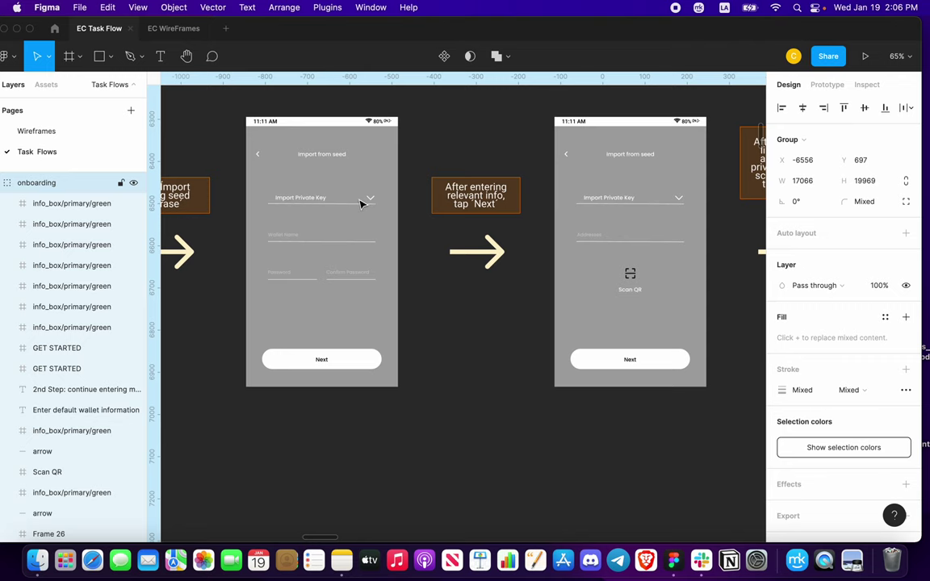
pyautogui.scroll(3, 357, 234)
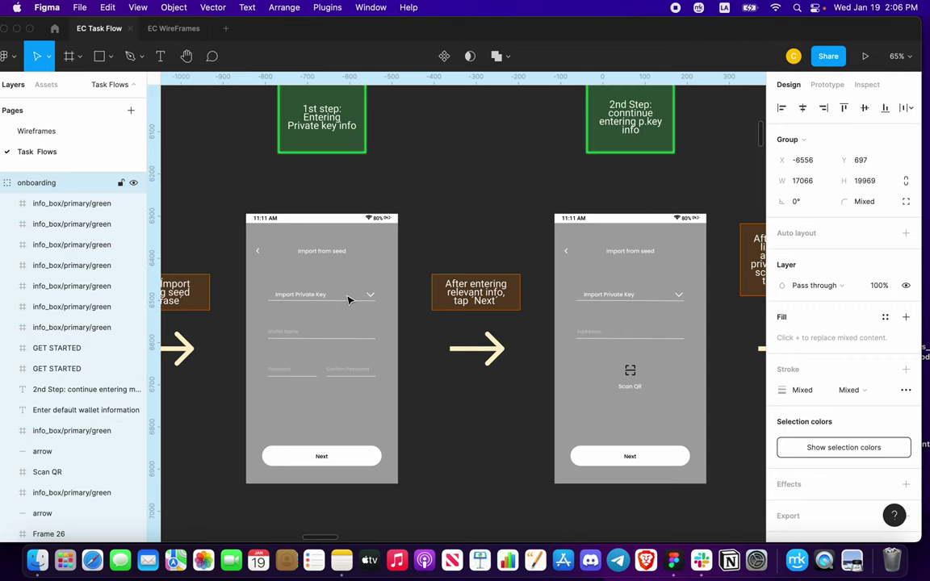
pyautogui.scroll(1, 348, 300)
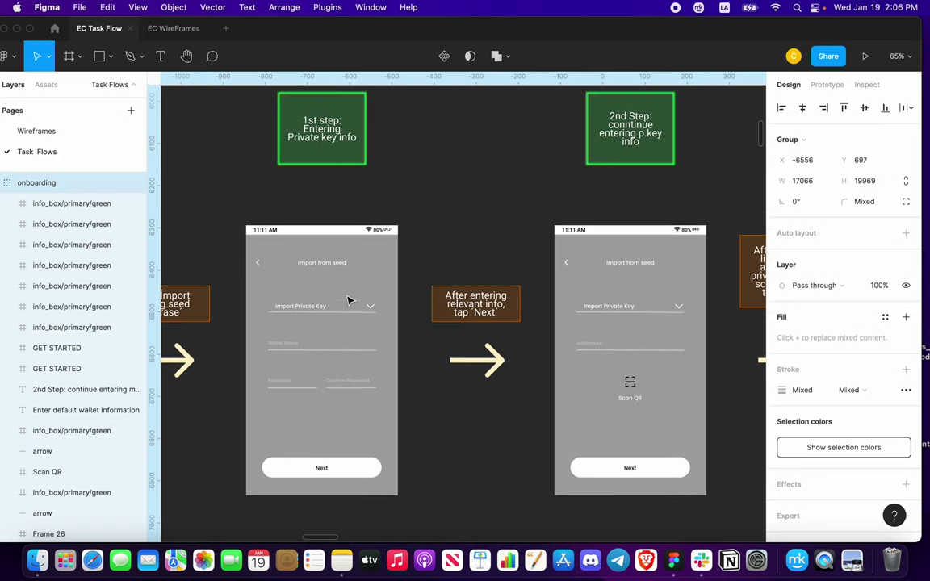
pyautogui.hscroll(2, 349, 301)
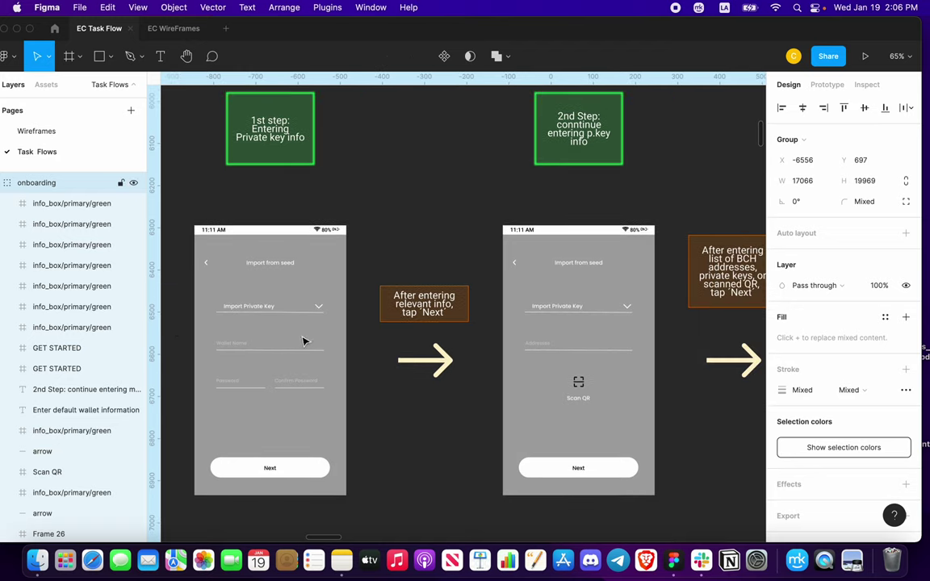
pyautogui.hscroll(6, 304, 342)
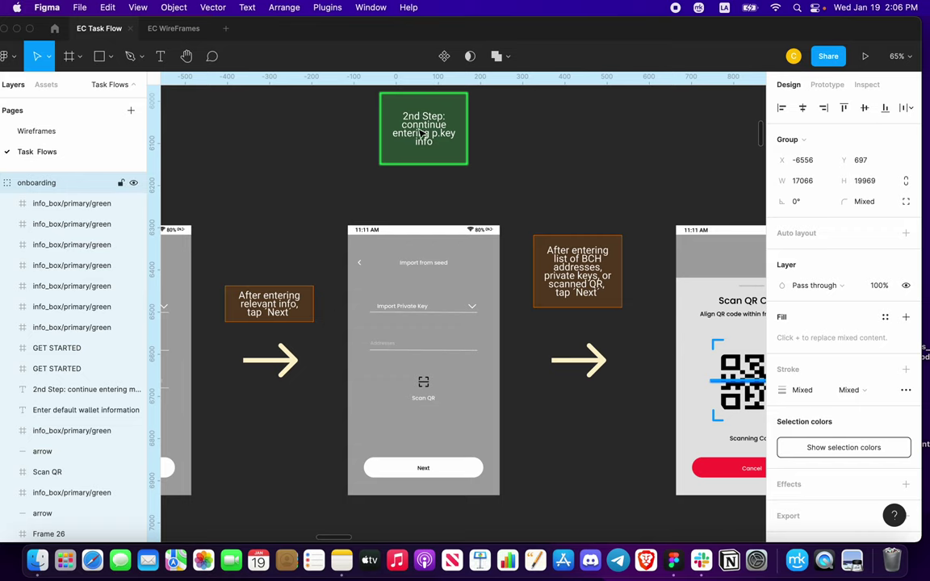
# Step: Correct 'conntinue' to 'continue' in the green 2nd Step box's text
pyautogui.click(380, 121)
pyautogui.doubleClick(425, 131)
pyautogui.doubleClick(426, 132)
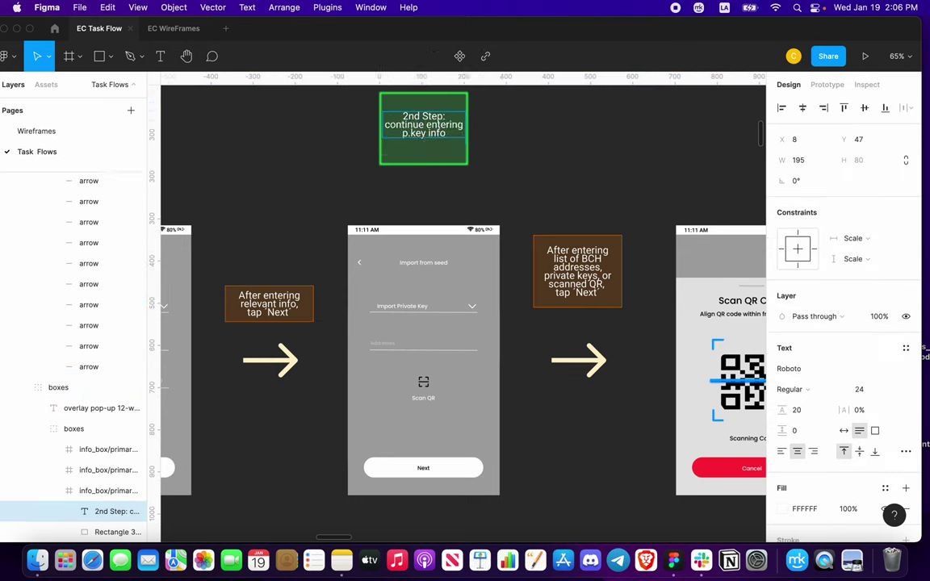
pyautogui.press('Escape')
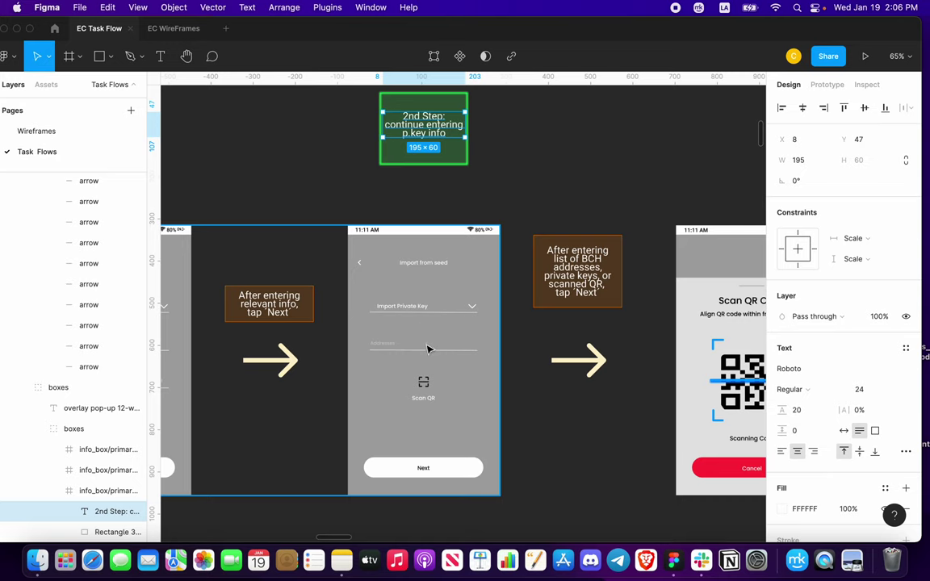
pyautogui.hscroll(5, 451, 353)
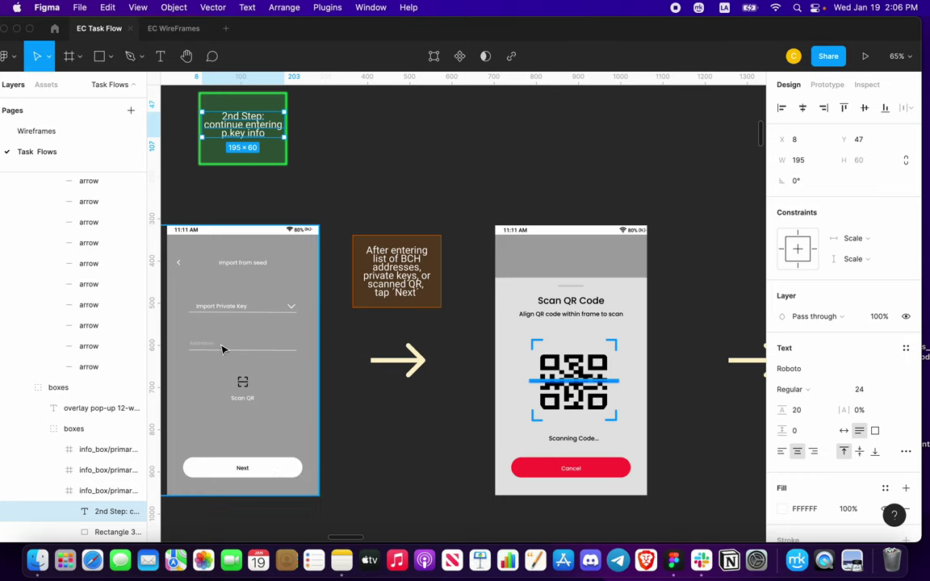
pyautogui.hscroll(10, 223, 348)
pyautogui.scroll(-5, 409, 377)
# Step: Zoom and pan the canvas to the Create New Wallet wallet-information form
pyautogui.scroll(-5, 409, 382)
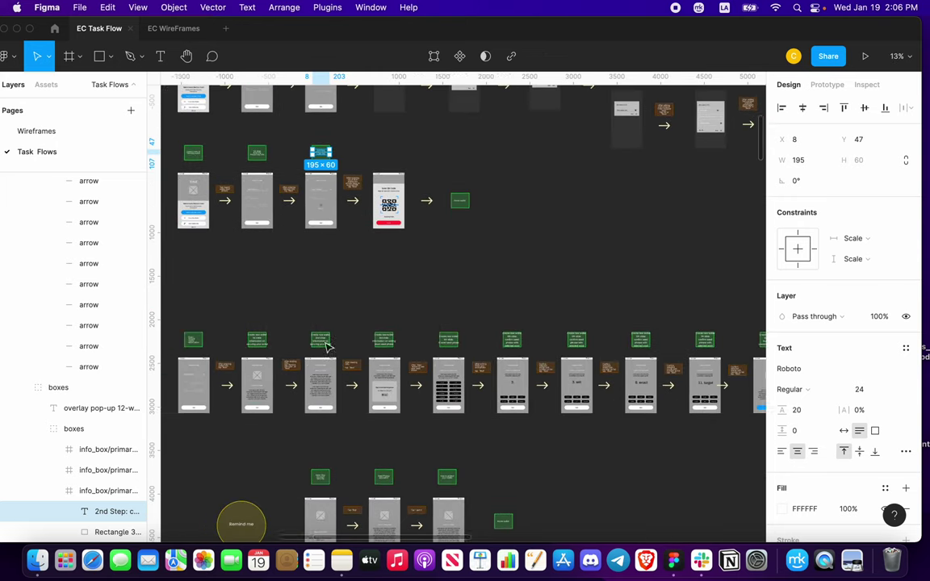
pyautogui.scroll(10, 327, 346)
pyautogui.hscroll(-6, 327, 346)
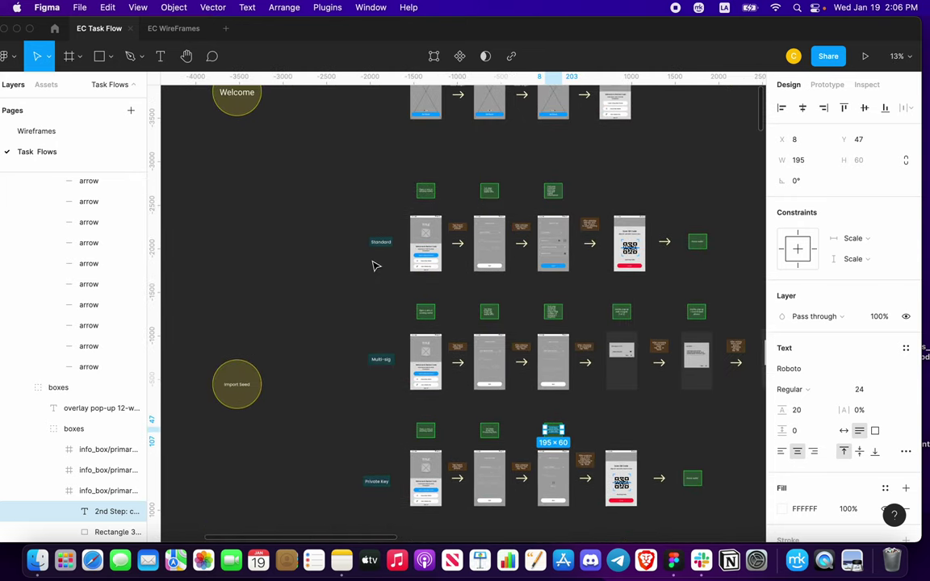
pyautogui.scroll(-10, 341, 305)
pyautogui.hscroll(2, 341, 305)
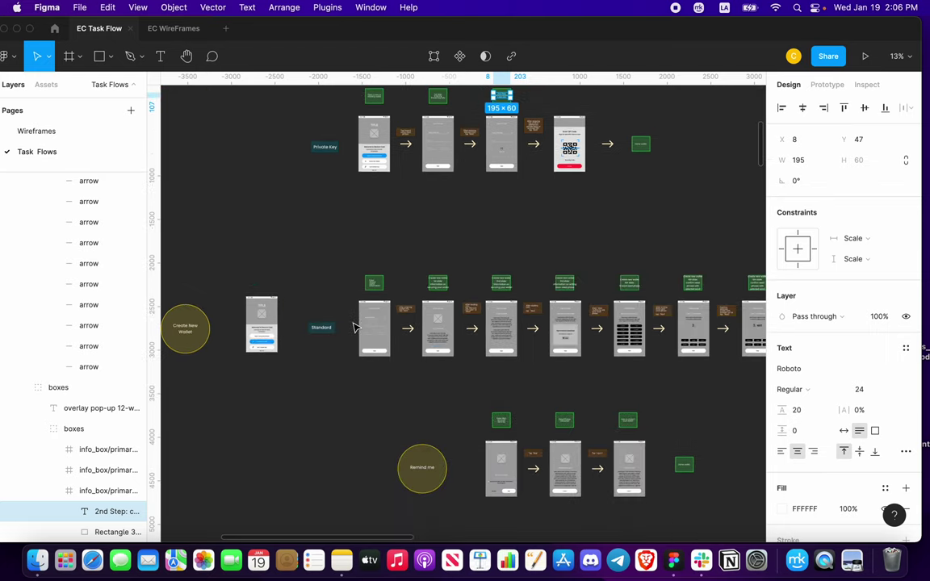
pyautogui.hscroll(-2, 253, 316)
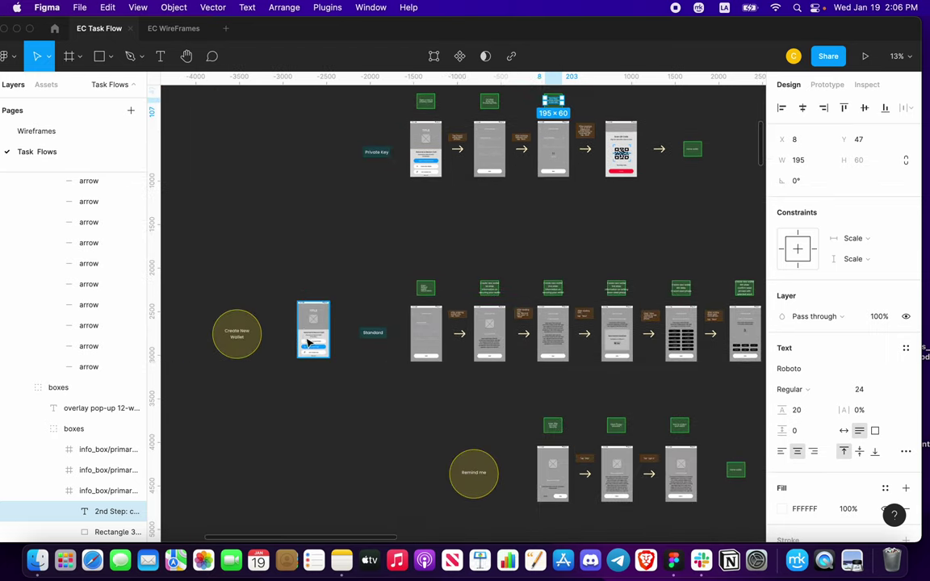
pyautogui.scroll(10, 311, 345)
pyautogui.scroll(-5, 311, 347)
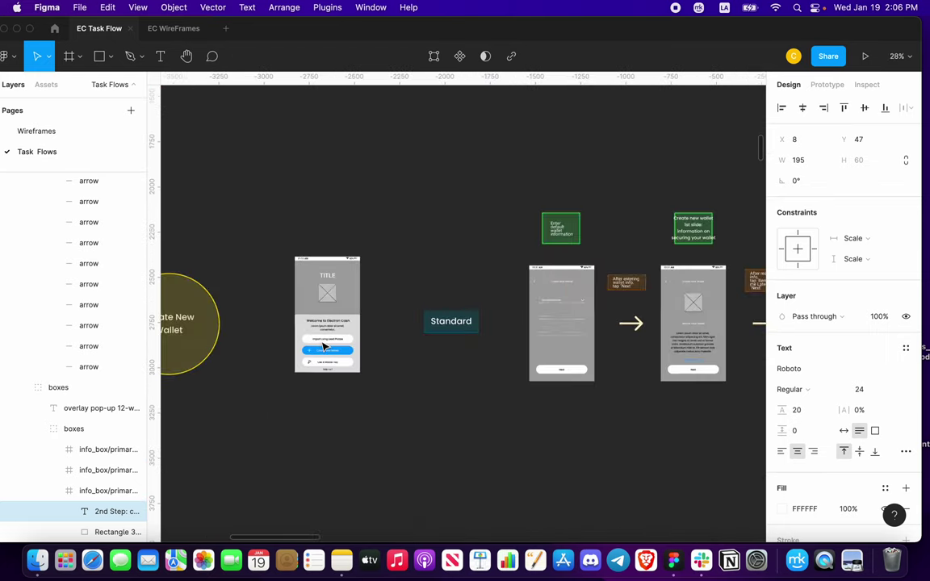
pyautogui.hscroll(-1, 321, 347)
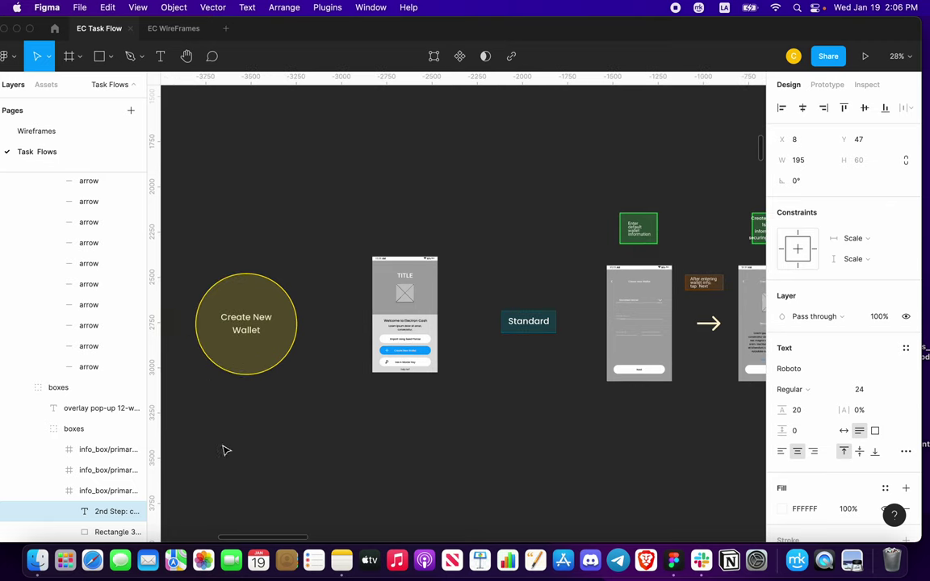
pyautogui.hscroll(-1, 384, 361)
pyautogui.scroll(4, 461, 355)
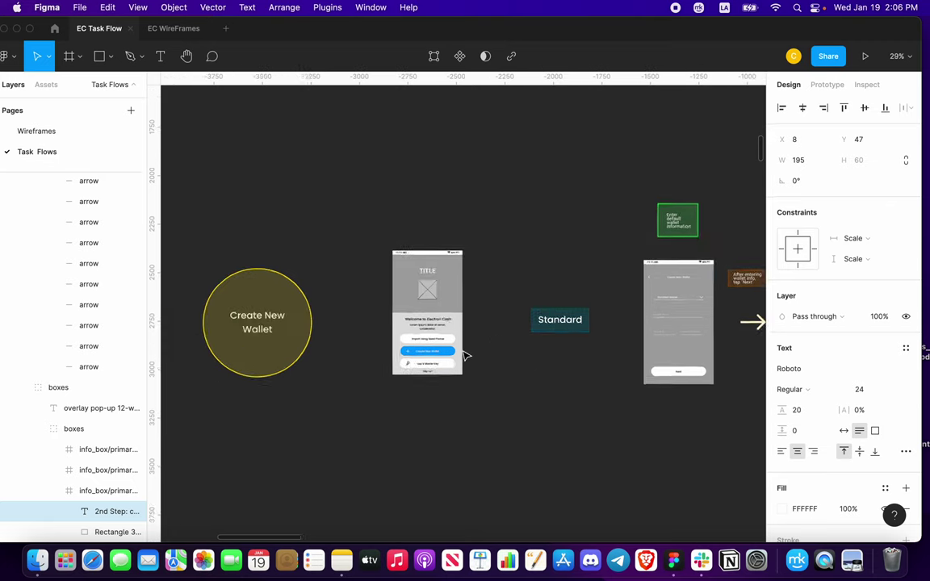
pyautogui.scroll(2, 461, 353)
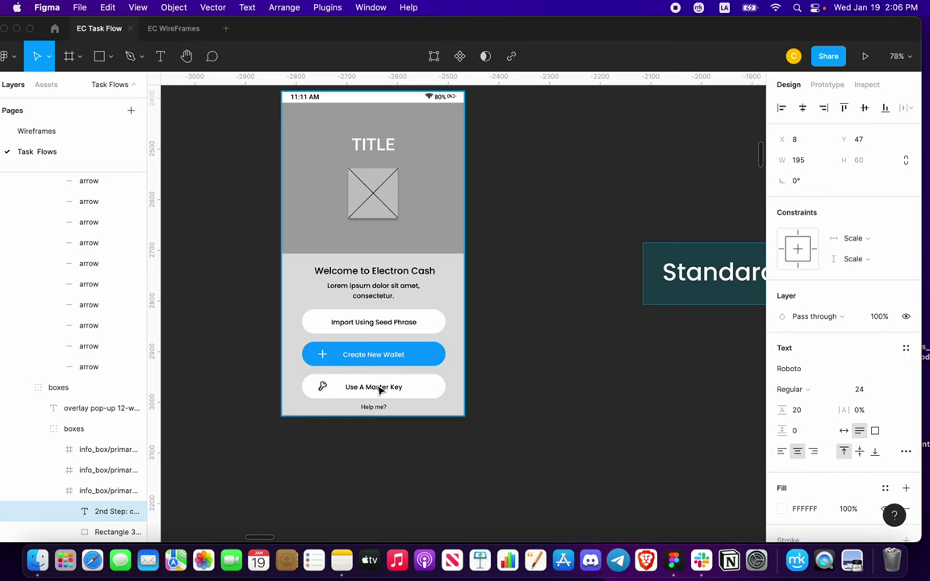
pyautogui.hscroll(10, 396, 362)
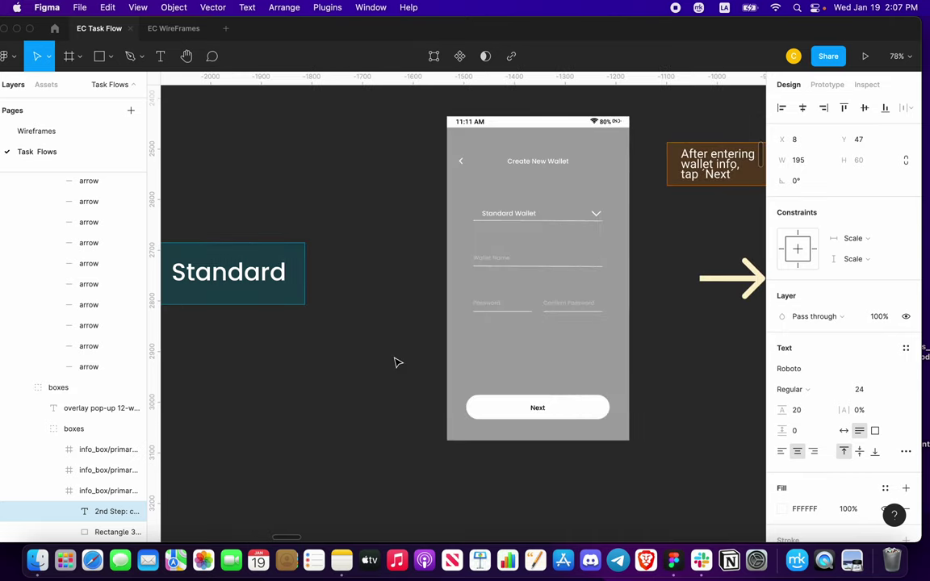
# Step: Pan on to the first two Secure Your Wallet slides and their notes
pyautogui.scroll(4, 416, 331)
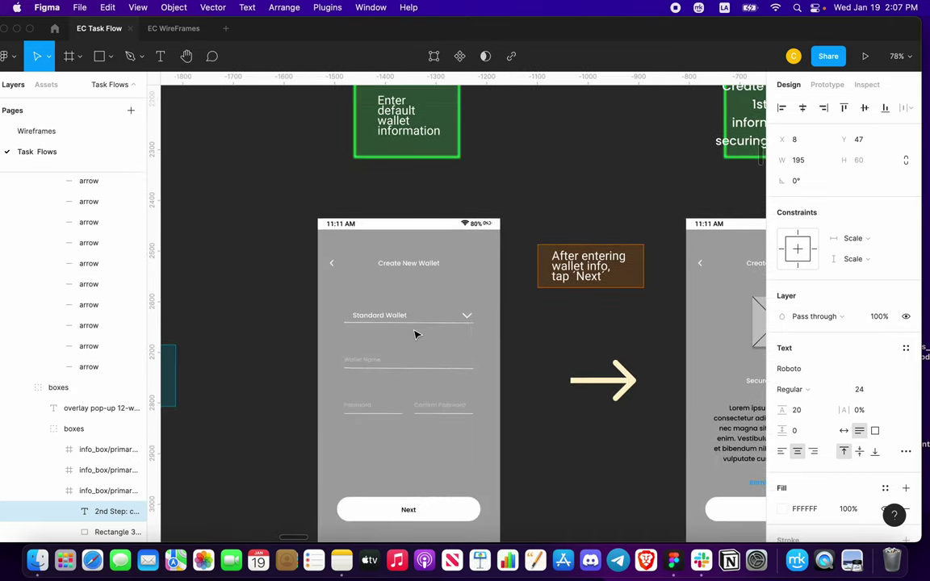
pyautogui.scroll(-1, 434, 348)
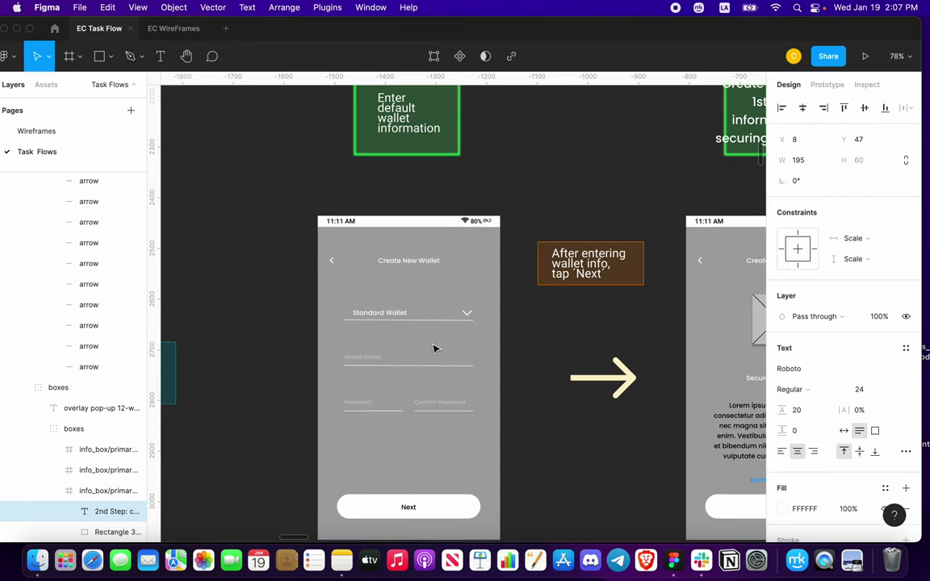
pyautogui.hscroll(2, 426, 368)
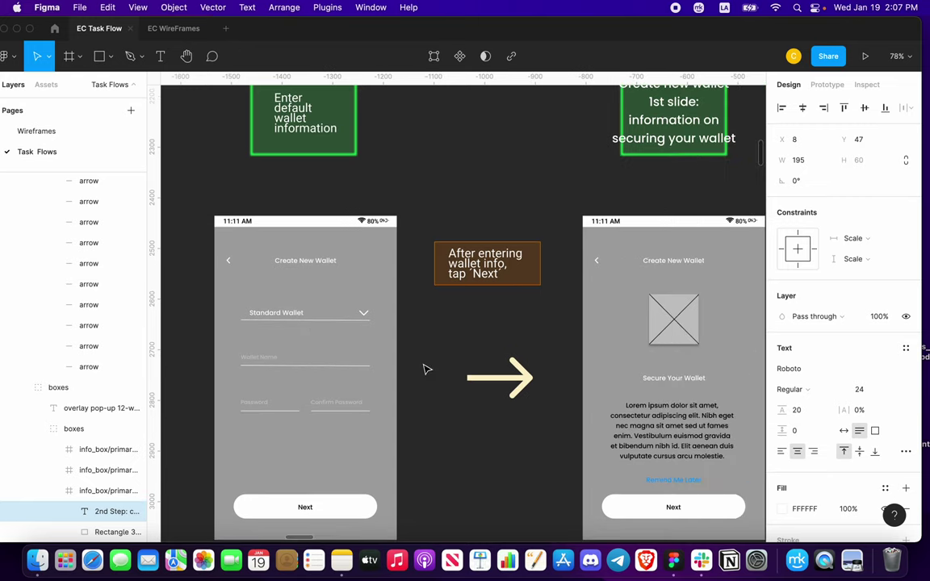
pyautogui.hscroll(4, 425, 369)
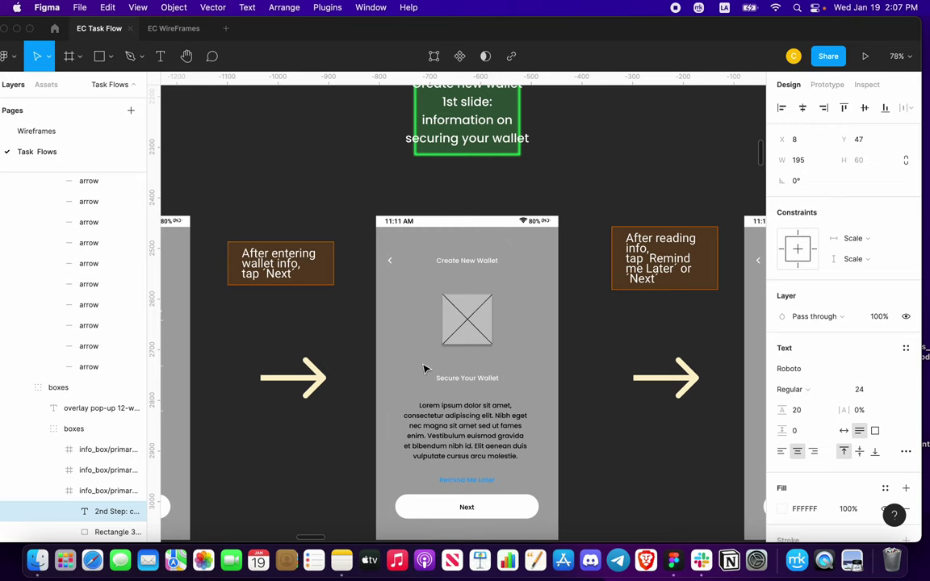
pyautogui.scroll(1, 426, 369)
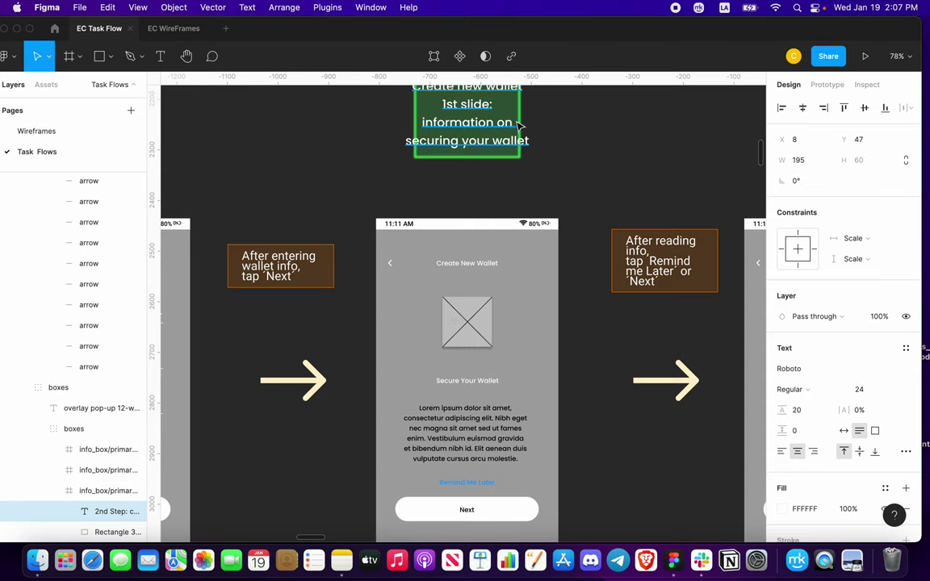
pyautogui.scroll(-2, 460, 328)
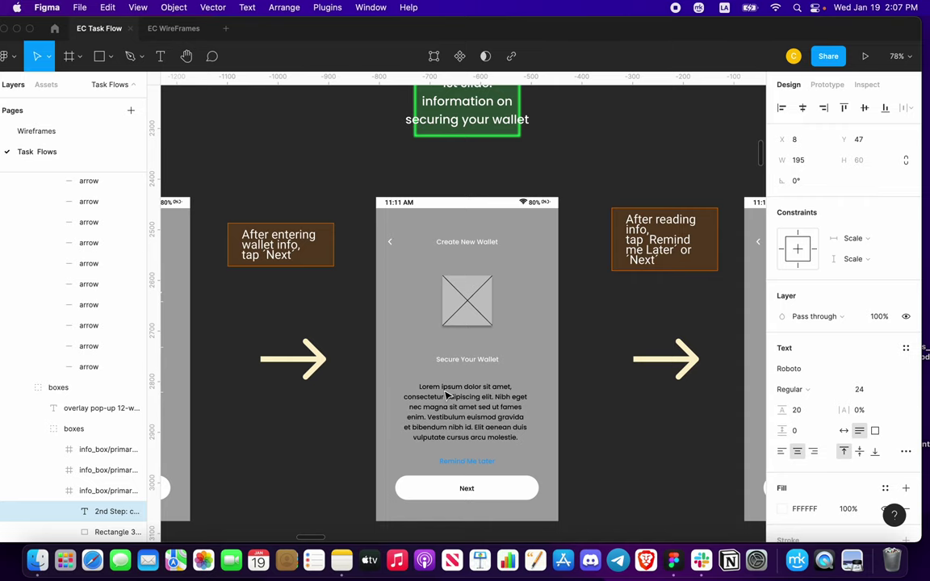
pyautogui.scroll(-5, 452, 395)
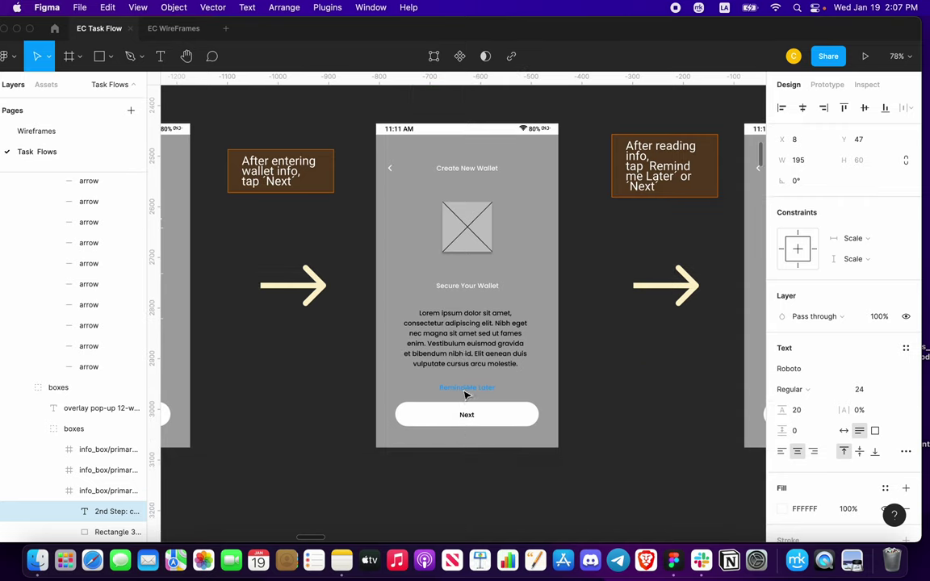
pyautogui.scroll(-1, 465, 396)
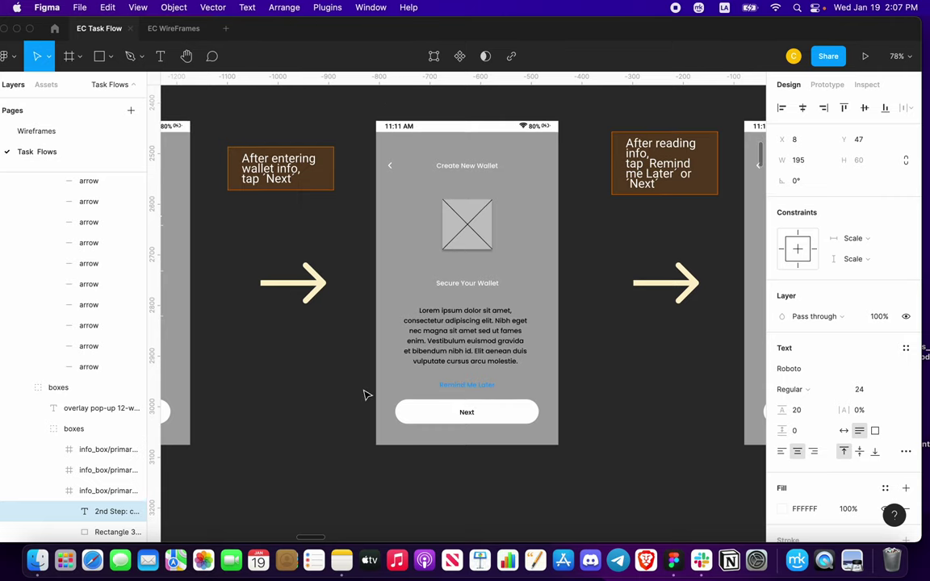
pyautogui.scroll(-3, 526, 315)
pyautogui.scroll(-3, 527, 315)
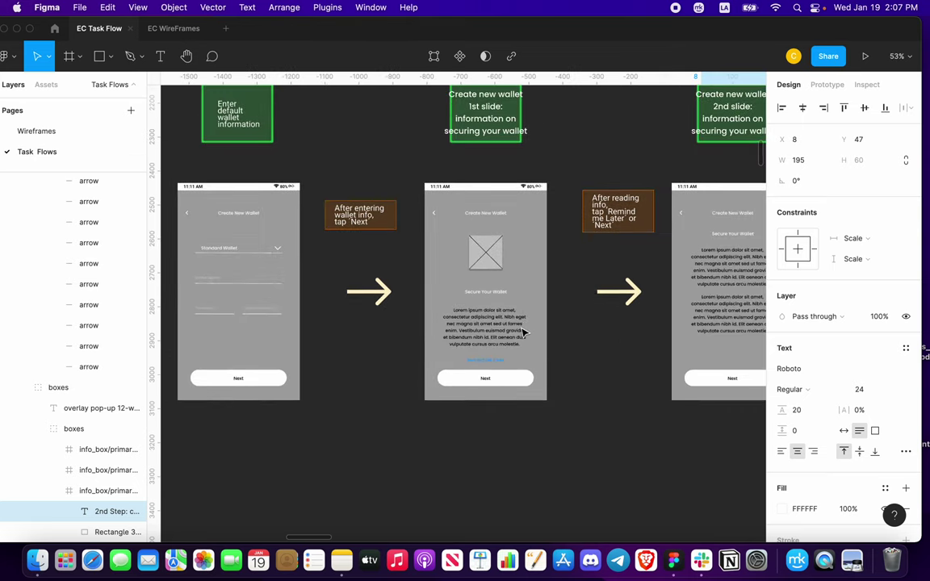
# Step: Pan down to the Skip Account Security row and deselect the 2nd Step text
pyautogui.scroll(-10, 517, 330)
pyautogui.scroll(-4, 502, 326)
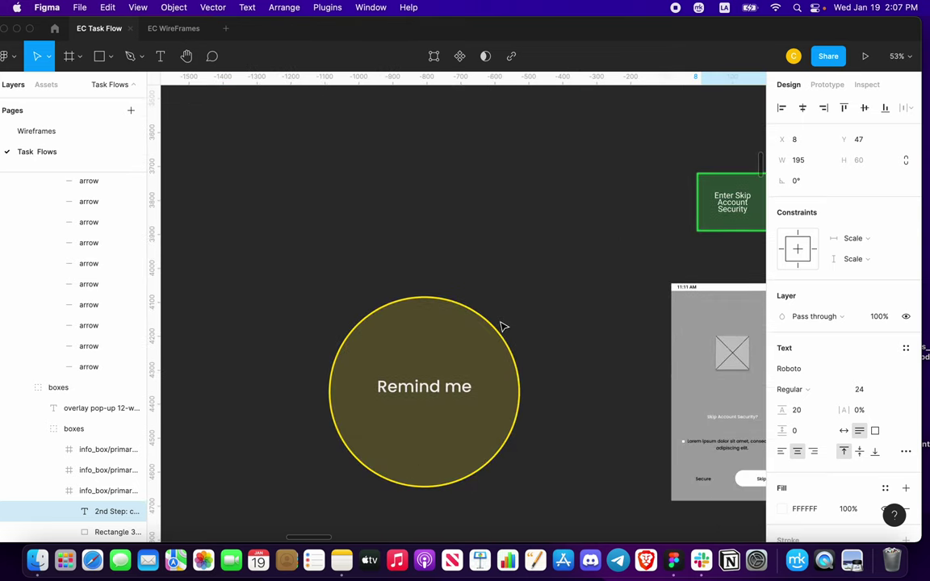
pyautogui.hscroll(8, 502, 326)
pyautogui.scroll(10, 484, 384)
pyautogui.scroll(-10, 484, 385)
pyautogui.scroll(3, 484, 386)
pyautogui.scroll(-1, 484, 386)
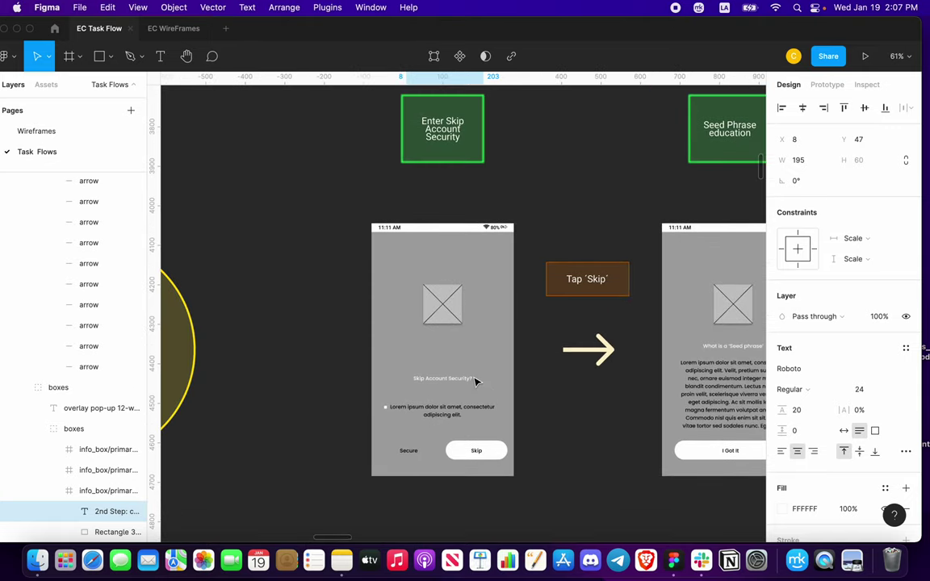
pyautogui.click(384, 406)
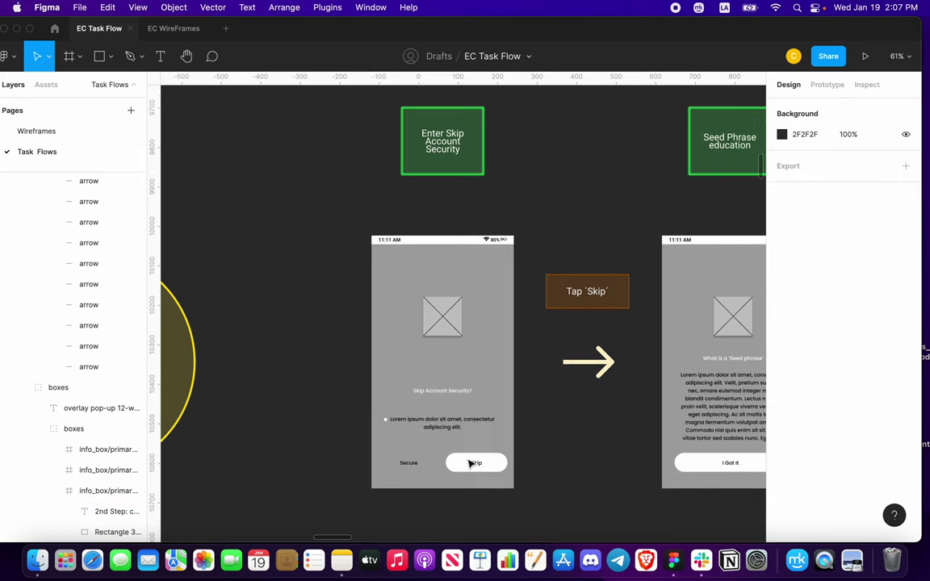
# Step: Pan right from Seed Phrase education through Protect Your Wallet to Home wallet
pyautogui.scroll(2, 428, 460)
pyautogui.hscroll(3, 426, 461)
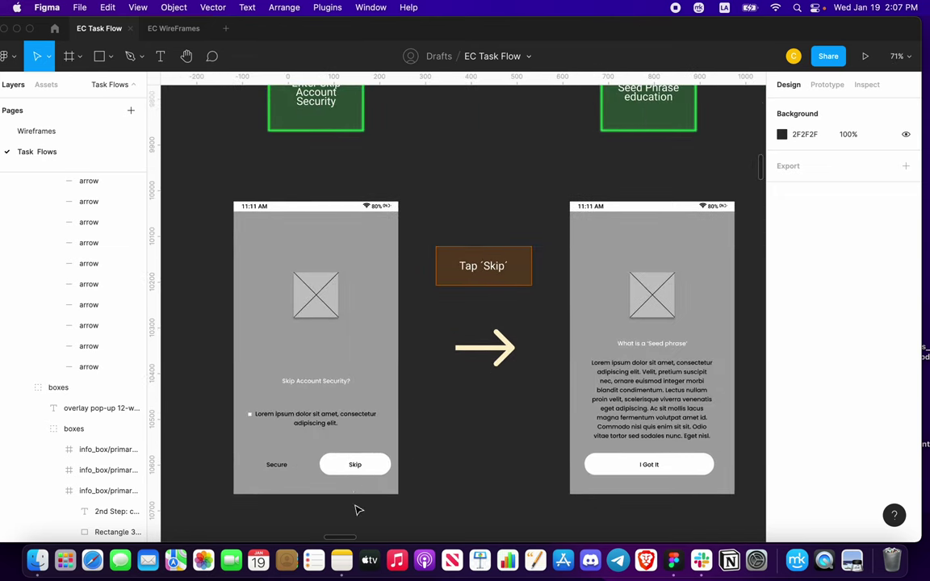
pyautogui.hscroll(5, 601, 339)
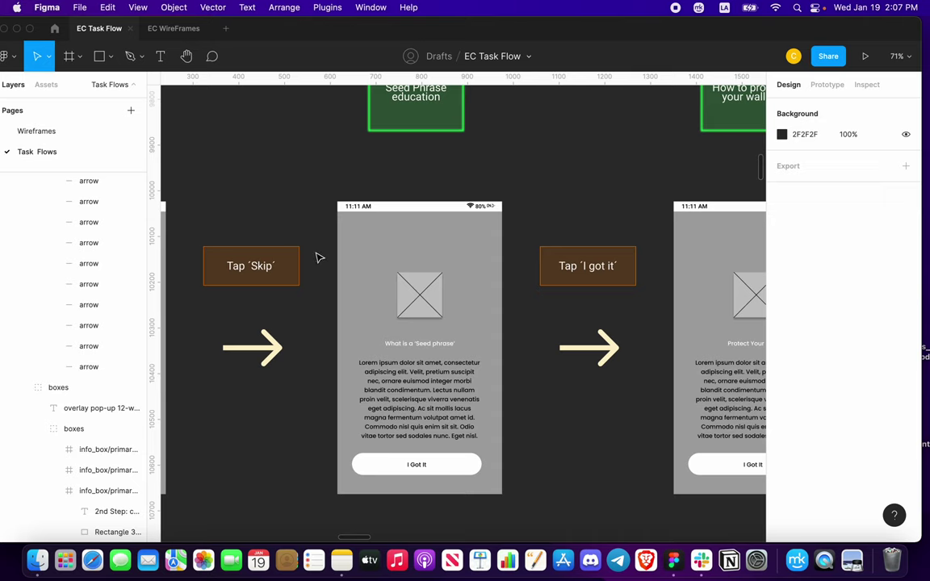
pyautogui.hscroll(5, 323, 260)
pyautogui.hscroll(2, 353, 283)
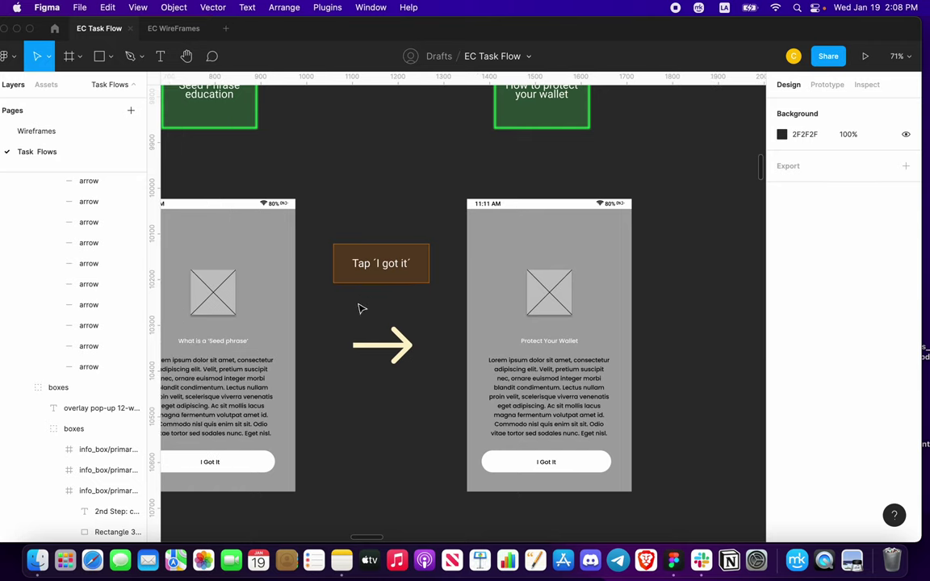
pyautogui.hscroll(3, 353, 307)
pyautogui.hscroll(2, 352, 308)
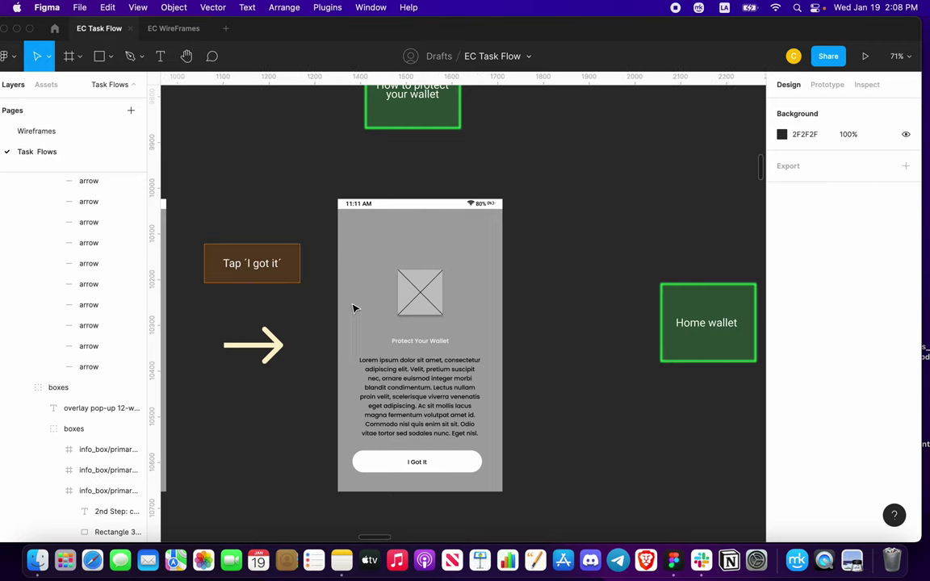
pyautogui.scroll(1, 353, 307)
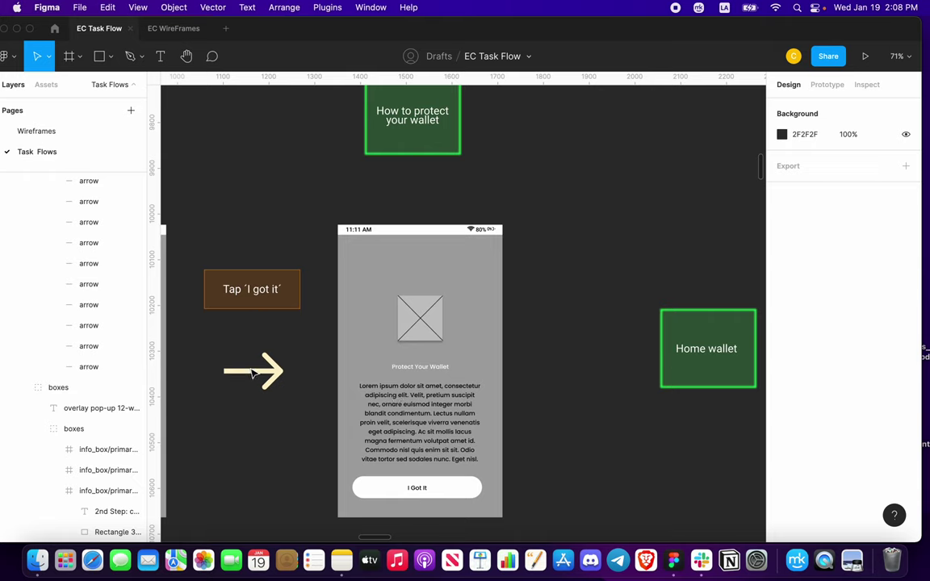
pyautogui.scroll(-5, 322, 365)
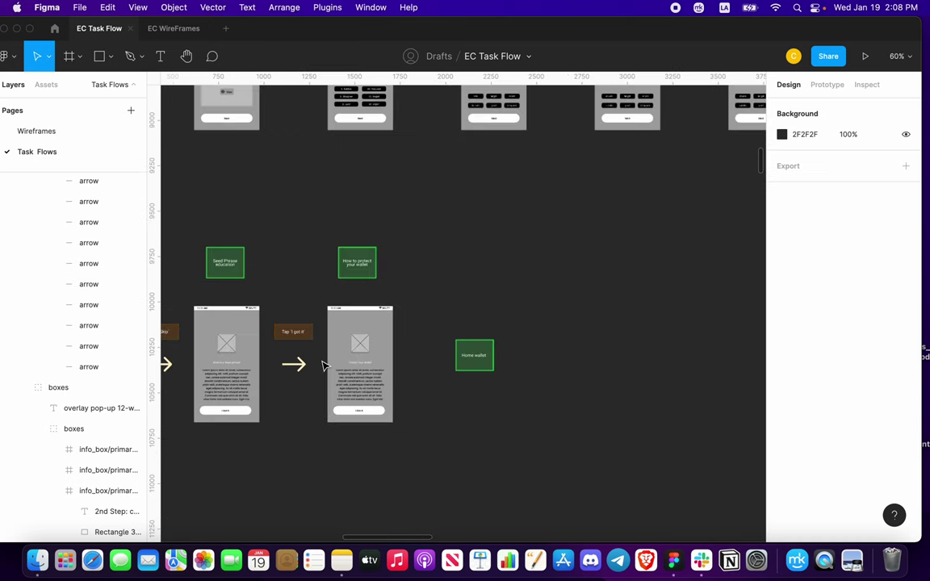
# Step: Zoom out to the overview, then zoom back into the Secure Your Wallet row
pyautogui.scroll(3, 315, 302)
pyautogui.scroll(-6, 316, 302)
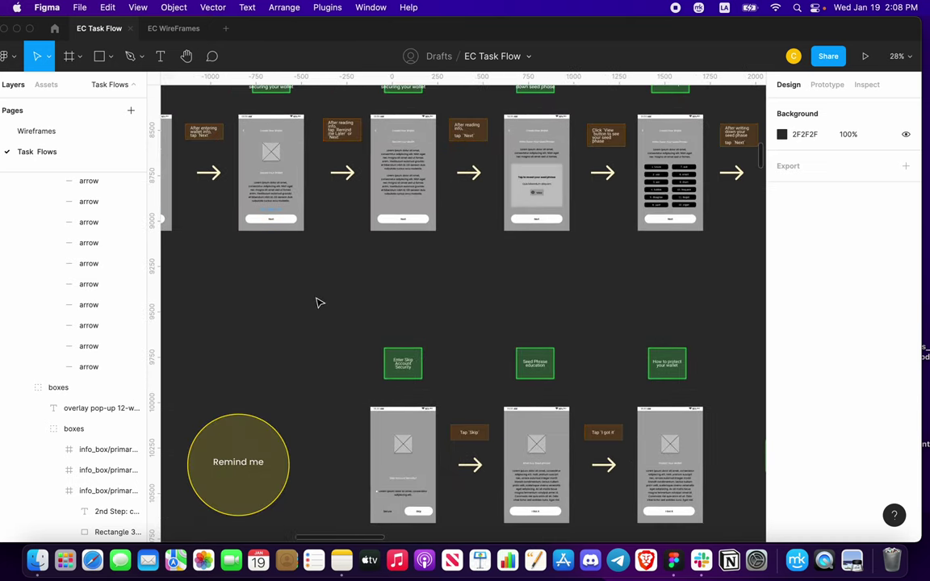
pyautogui.hscroll(-2, 306, 222)
pyautogui.scroll(2, 307, 222)
pyautogui.scroll(10, 328, 205)
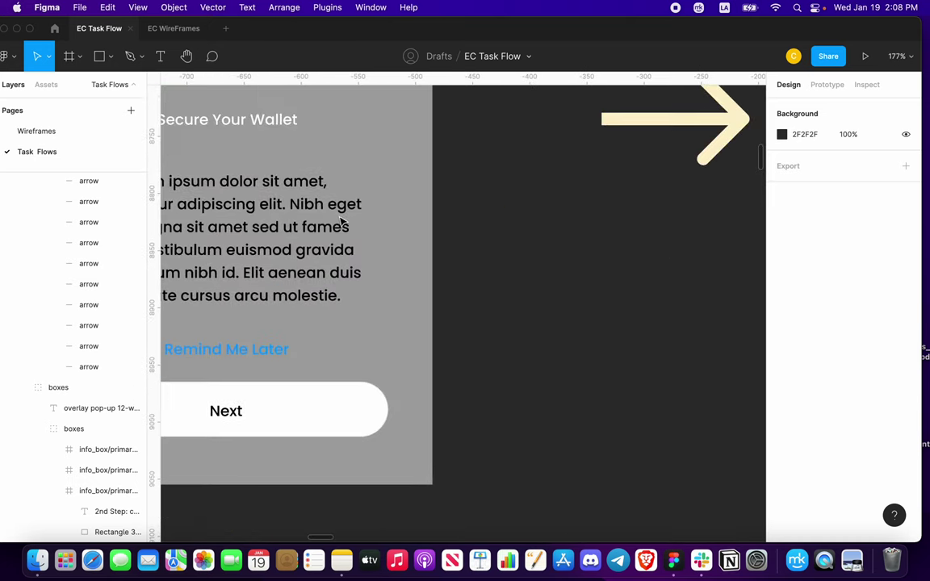
pyautogui.scroll(-10, 340, 224)
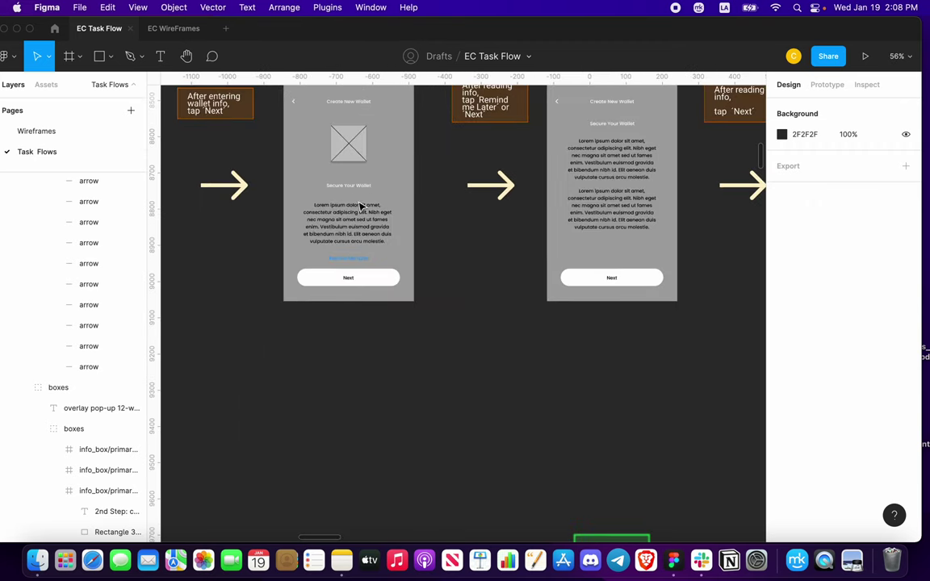
pyautogui.scroll(3, 360, 210)
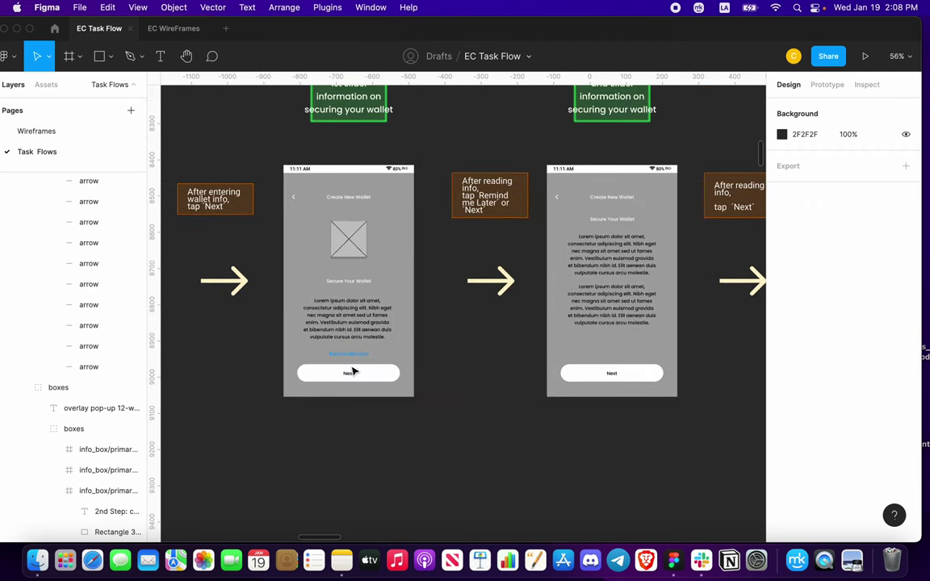
# Step: Pan right to the 3rd-slide seed reveal screen and the 12-word phrase slide
pyautogui.hscroll(5, 453, 341)
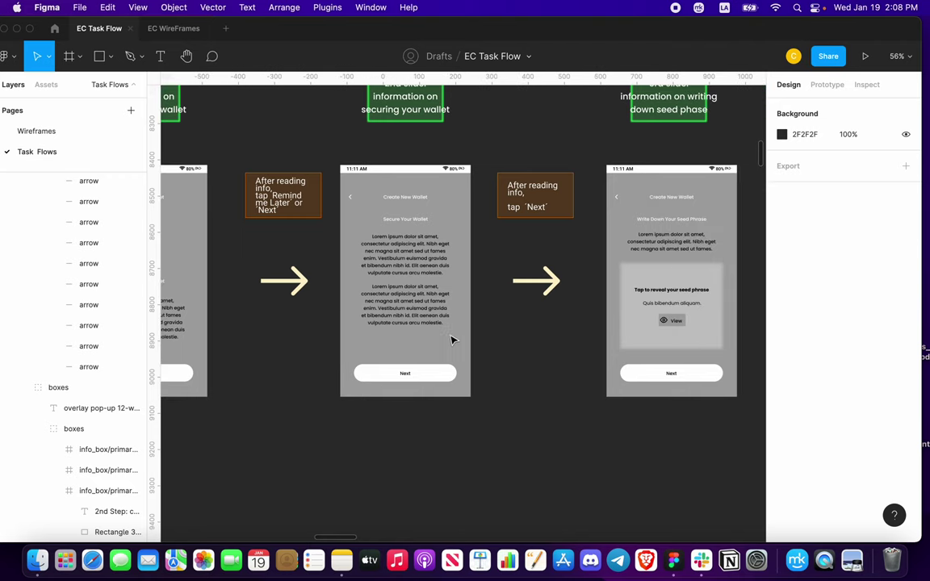
pyautogui.scroll(1, 459, 325)
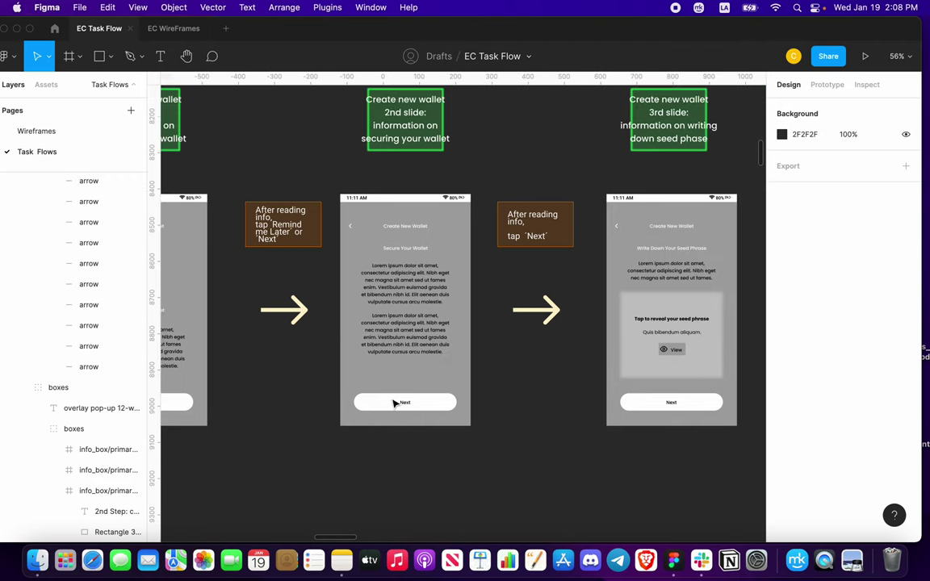
pyautogui.hscroll(1, 581, 300)
pyautogui.hscroll(4, 576, 303)
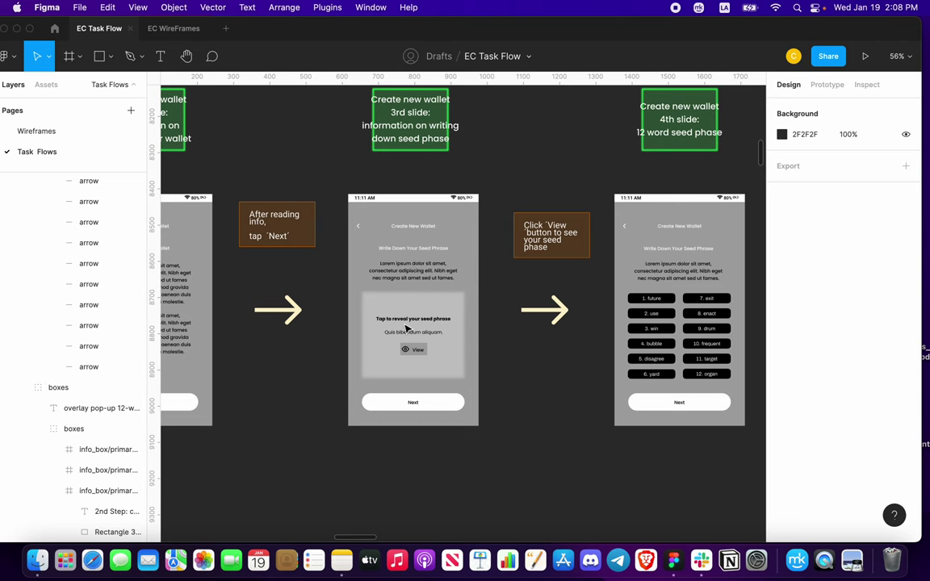
pyautogui.scroll(3, 407, 331)
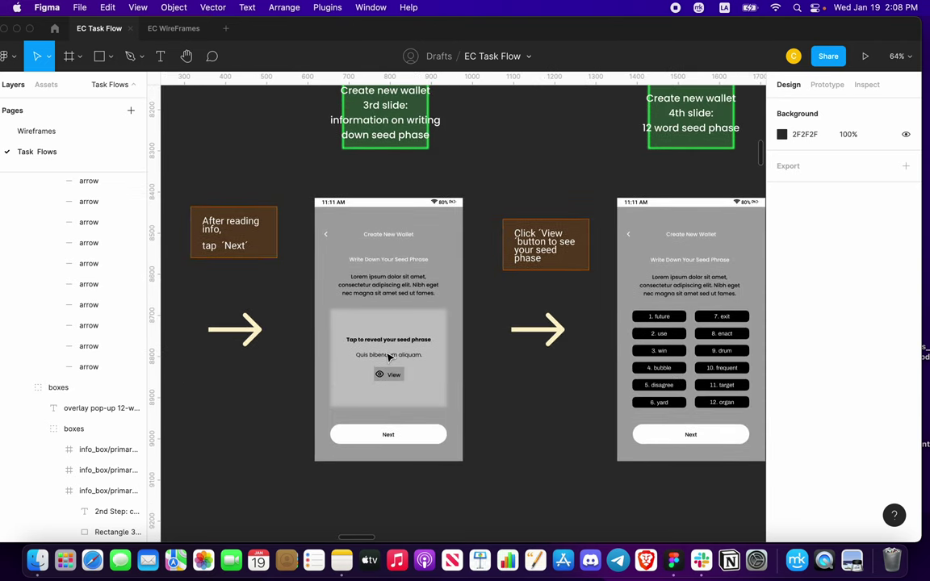
pyautogui.scroll(1, 389, 356)
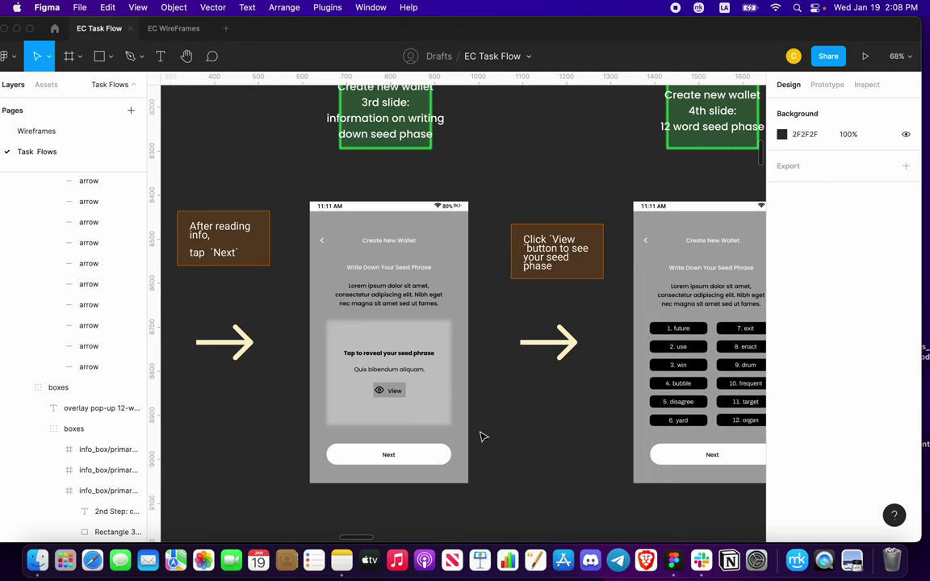
# Step: Strike an X through the 3rd slide's Next button with two crossing diagonal lines
pyautogui.press('l')
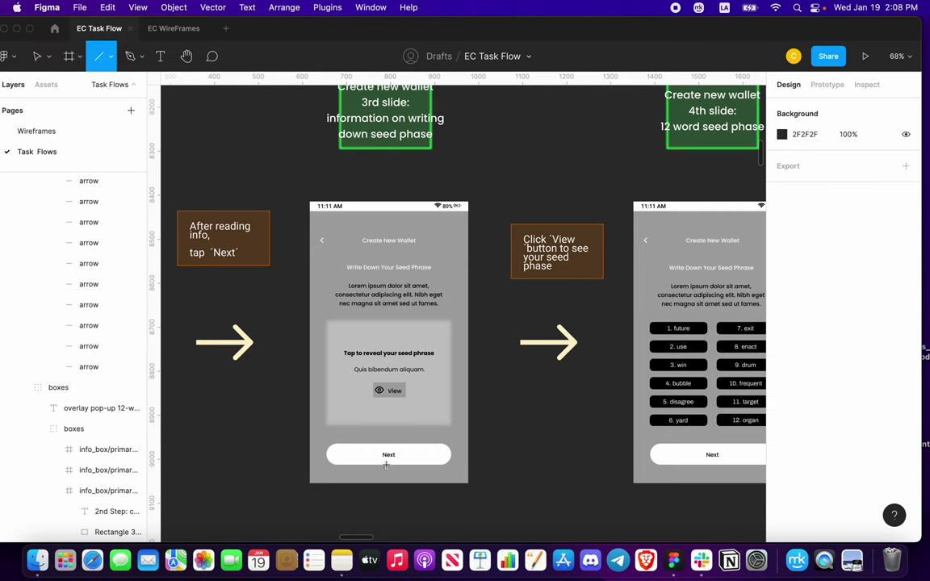
pyautogui.moveTo(325, 459)
pyautogui.mouseDown()
pyautogui.moveTo(481, 457)
pyautogui.moveTo(435, 458)
pyautogui.moveTo(440, 433)
pyautogui.moveTo(393, 445)
pyautogui.moveTo(401, 459)
pyautogui.mouseUp()
pyautogui.click(391, 442)
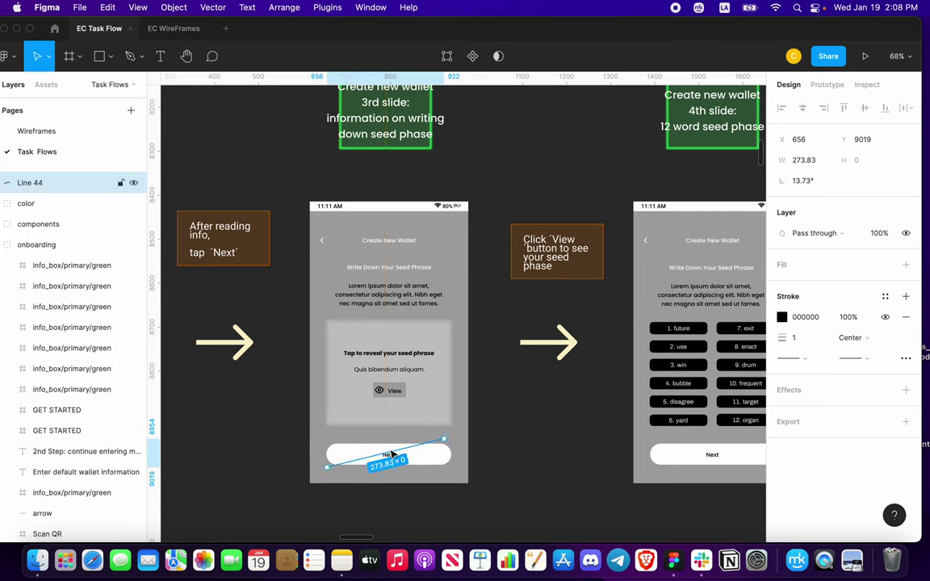
pyautogui.press('l')
pyautogui.moveTo(334, 440); pyautogui.dragTo(448, 468)
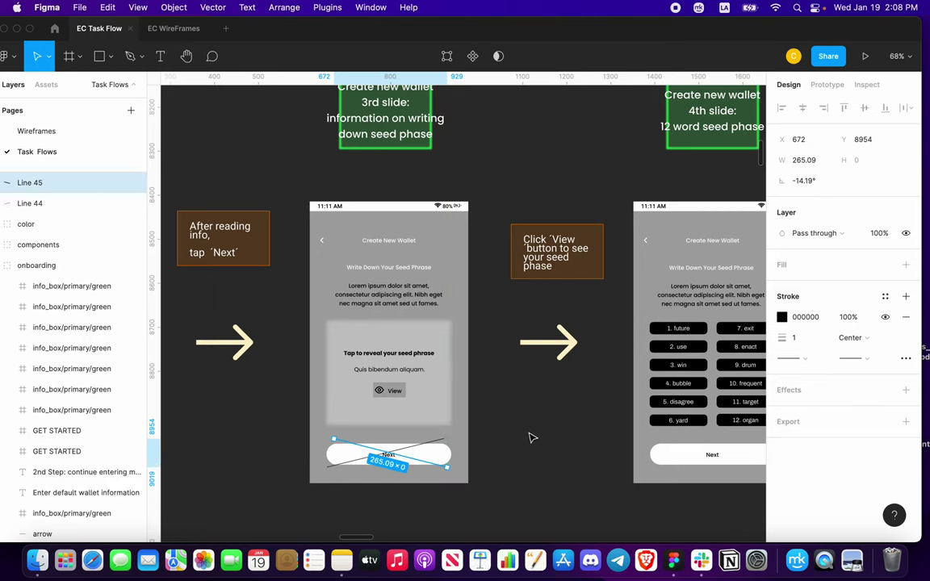
pyautogui.click(527, 443)
pyautogui.hscroll(3, 494, 444)
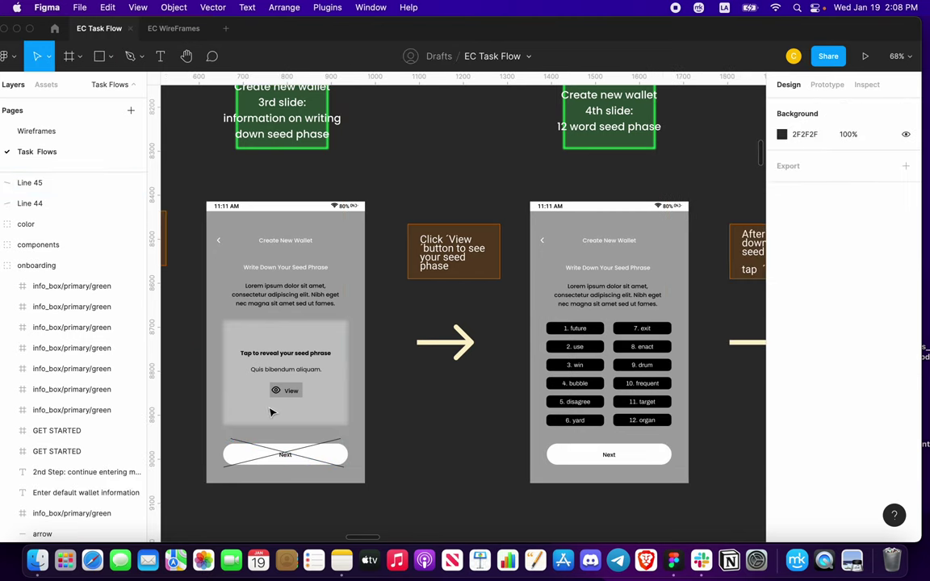
pyautogui.hscroll(6, 412, 339)
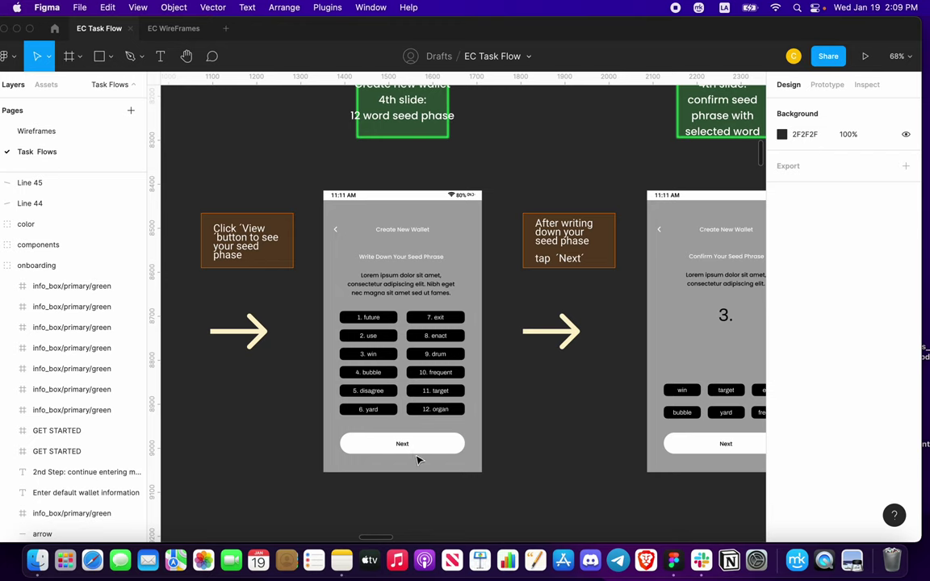
pyautogui.hscroll(8, 449, 417)
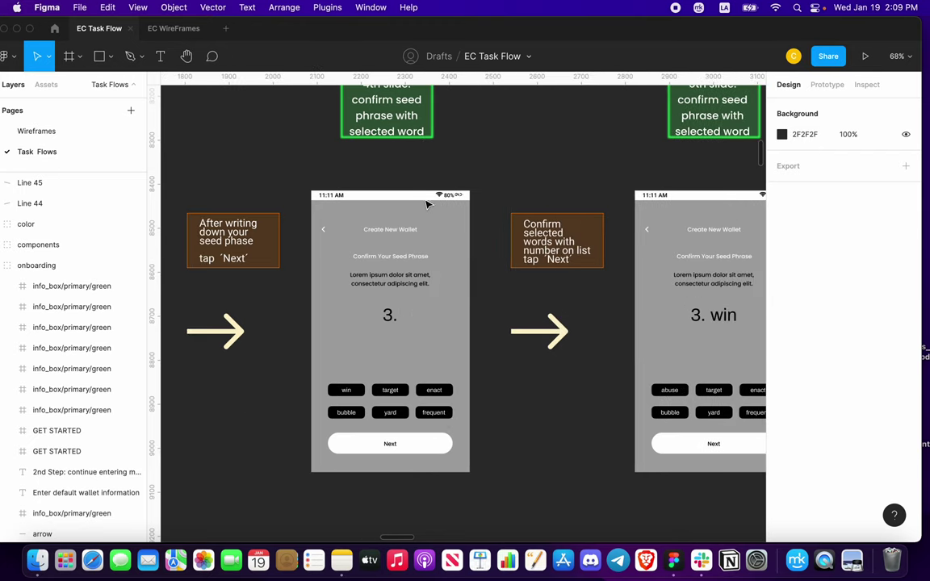
pyautogui.scroll(2, 428, 205)
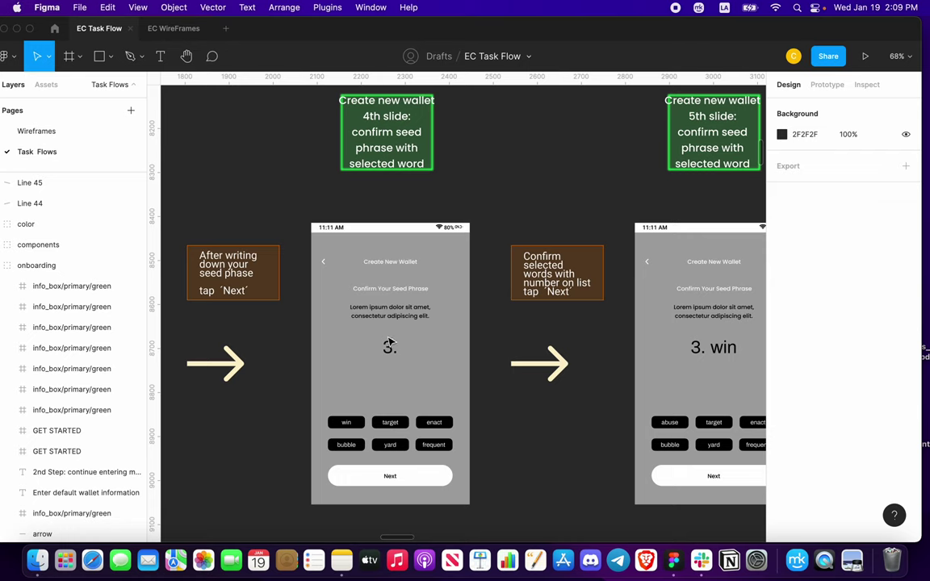
pyautogui.hscroll(-5, 388, 355)
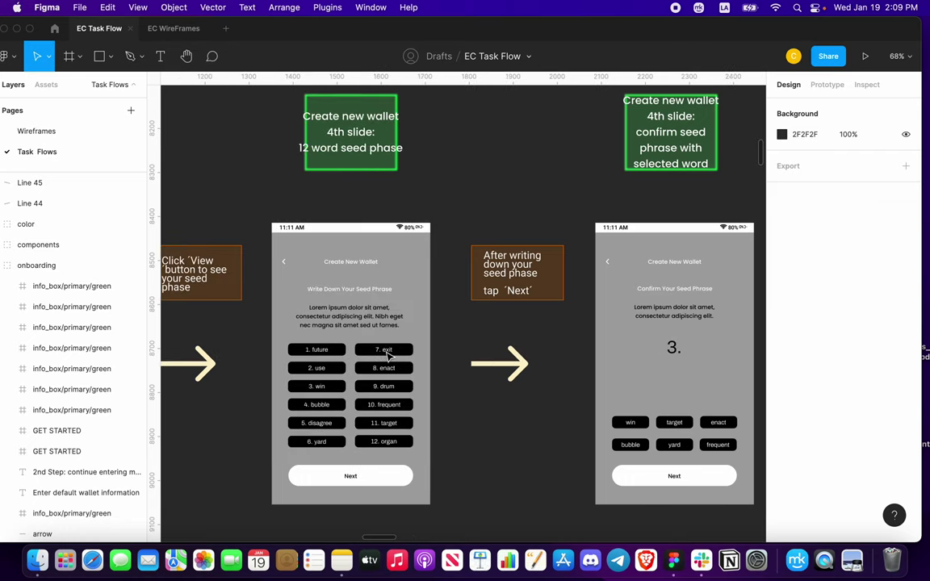
pyautogui.hscroll(5, 369, 392)
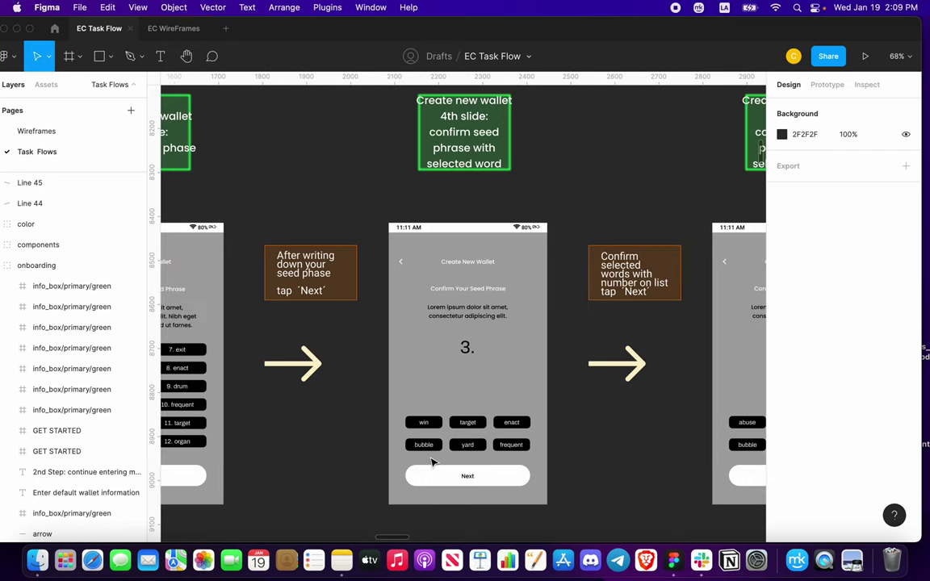
pyautogui.hscroll(5, 485, 474)
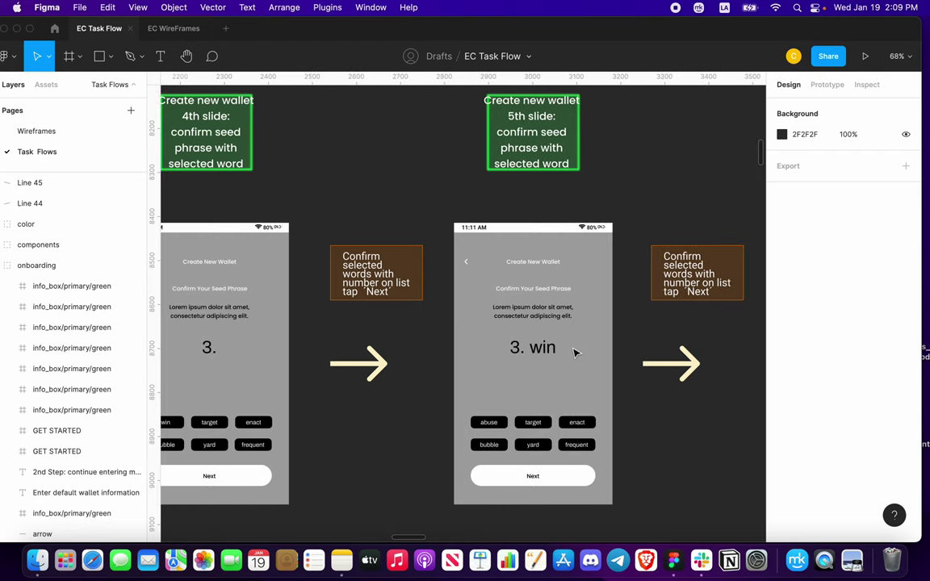
pyautogui.hscroll(5, 546, 484)
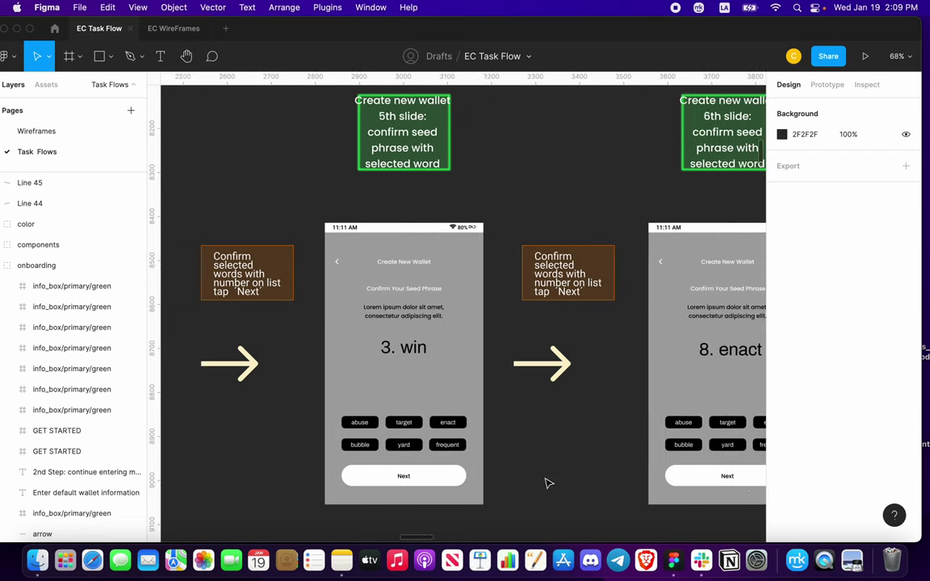
pyautogui.hscroll(5, 513, 338)
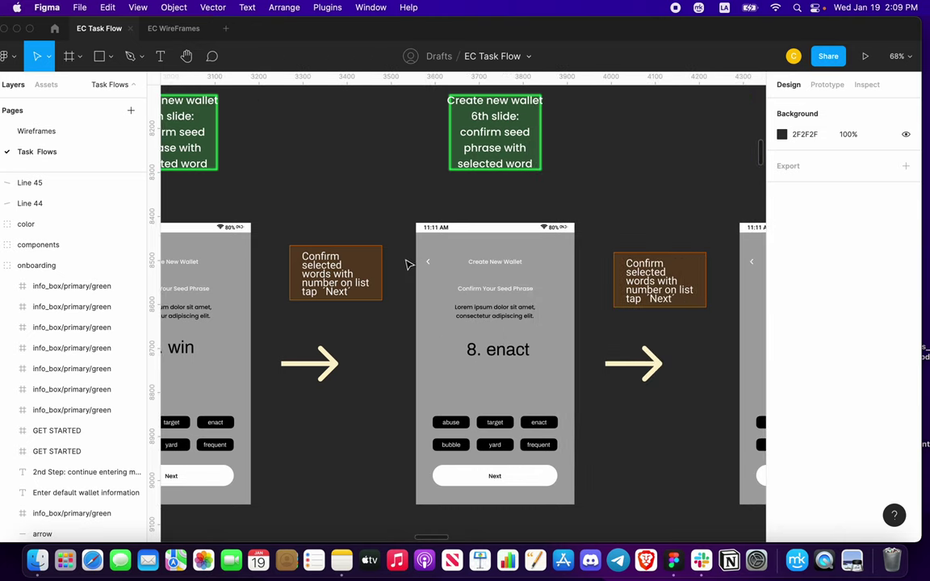
pyautogui.hscroll(3, 409, 392)
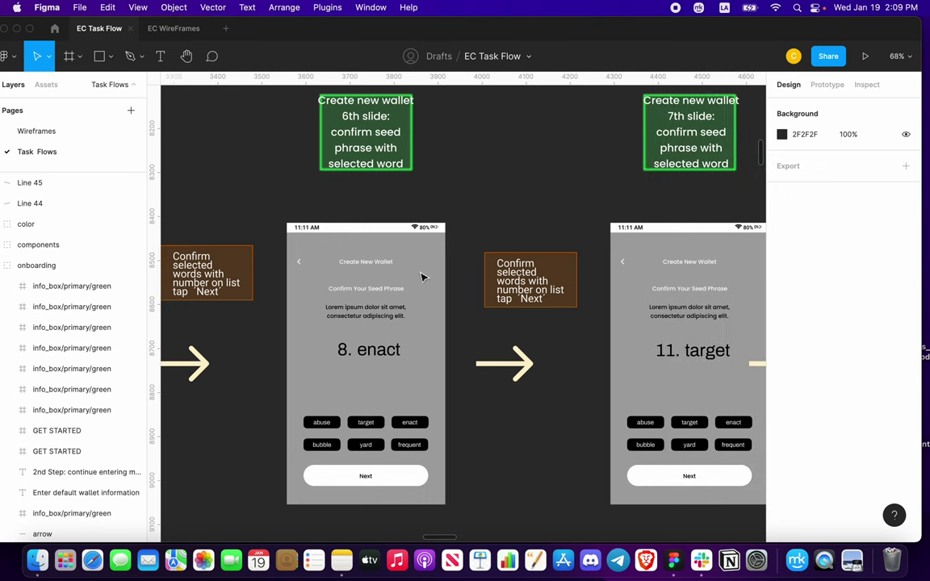
pyautogui.scroll(-1, 454, 214)
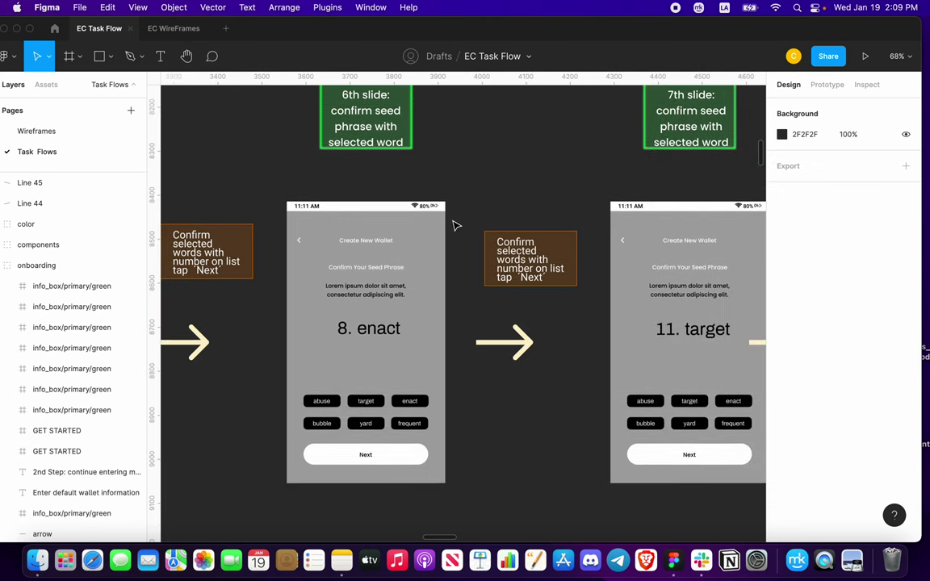
pyautogui.scroll(3, 455, 225)
pyautogui.scroll(-1, 455, 233)
pyautogui.hscroll(4, 454, 239)
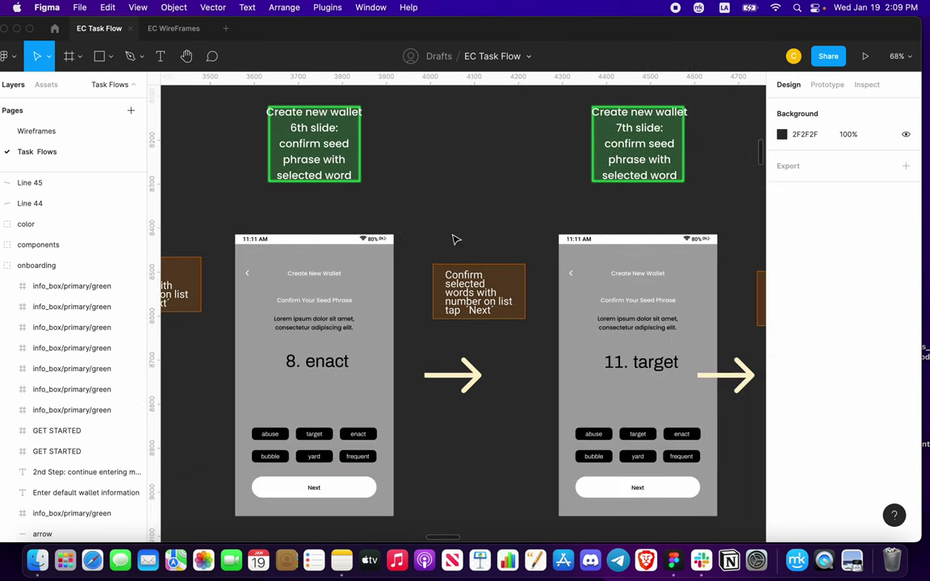
pyautogui.hscroll(5, 455, 245)
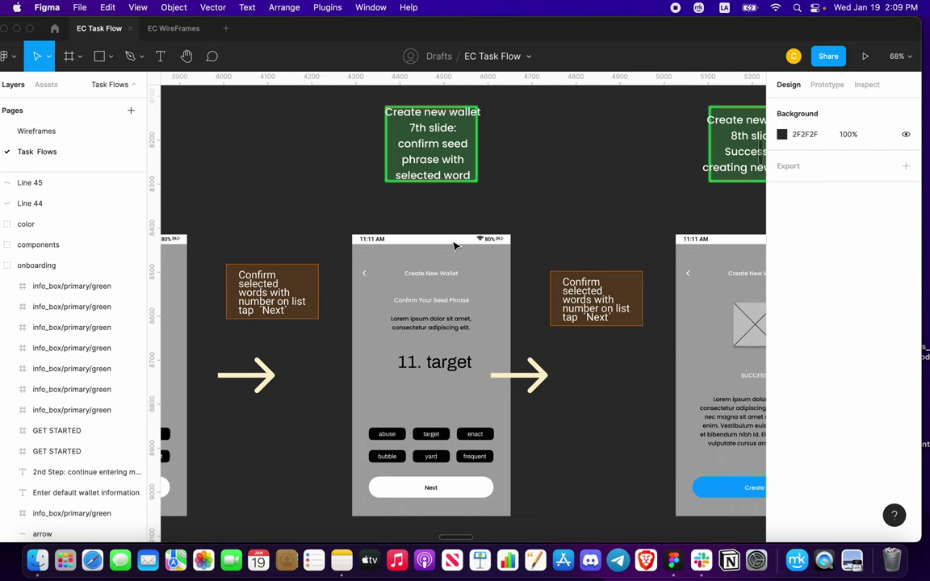
pyautogui.hscroll(2, 453, 246)
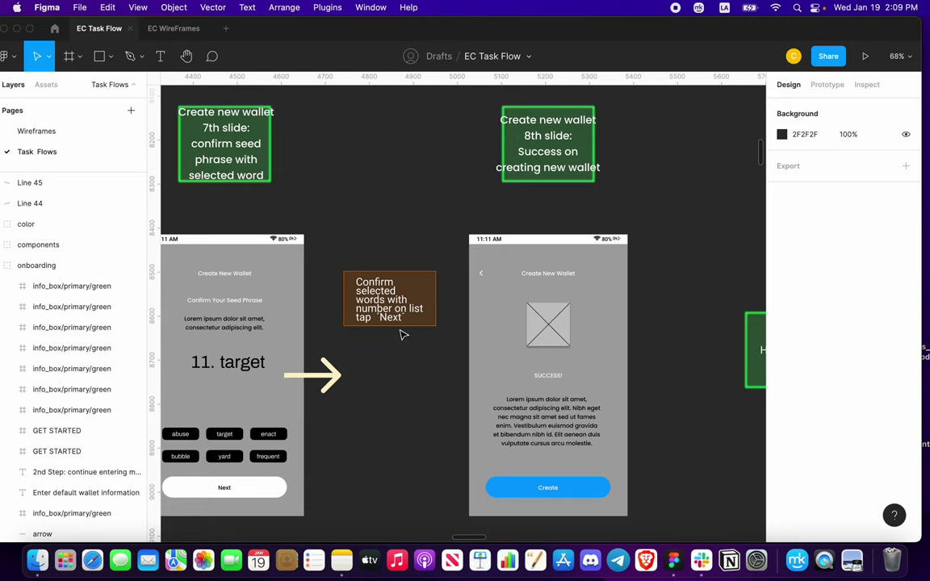
pyautogui.hscroll(1, 426, 346)
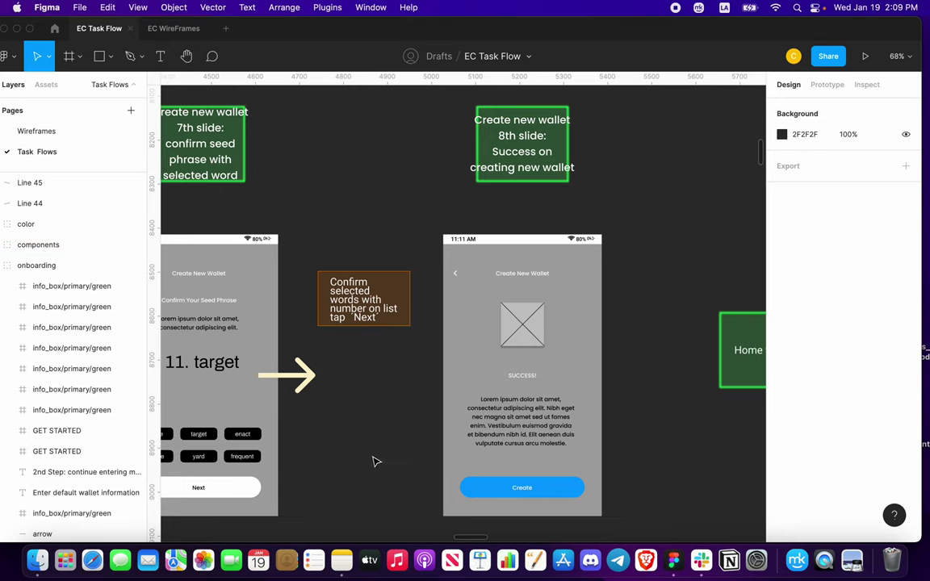
pyautogui.hscroll(5, 361, 395)
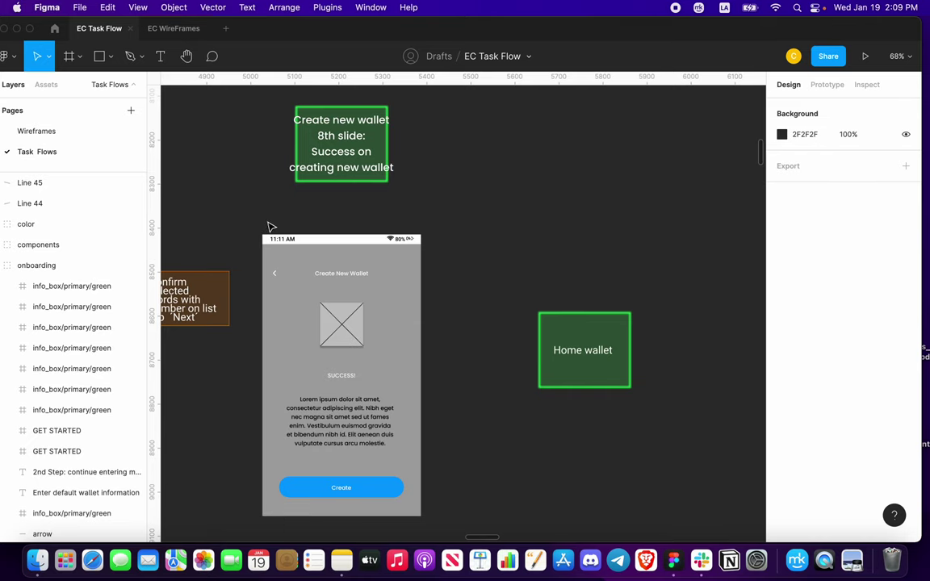
pyautogui.hscroll(1, 275, 225)
pyautogui.scroll(-3, 290, 254)
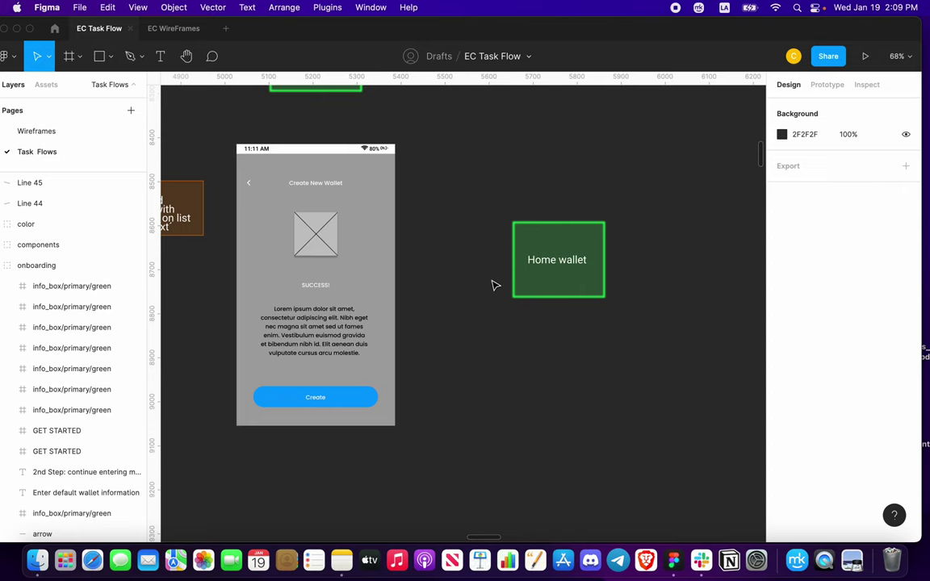
pyautogui.hscroll(1, 493, 284)
pyautogui.scroll(-5, 511, 270)
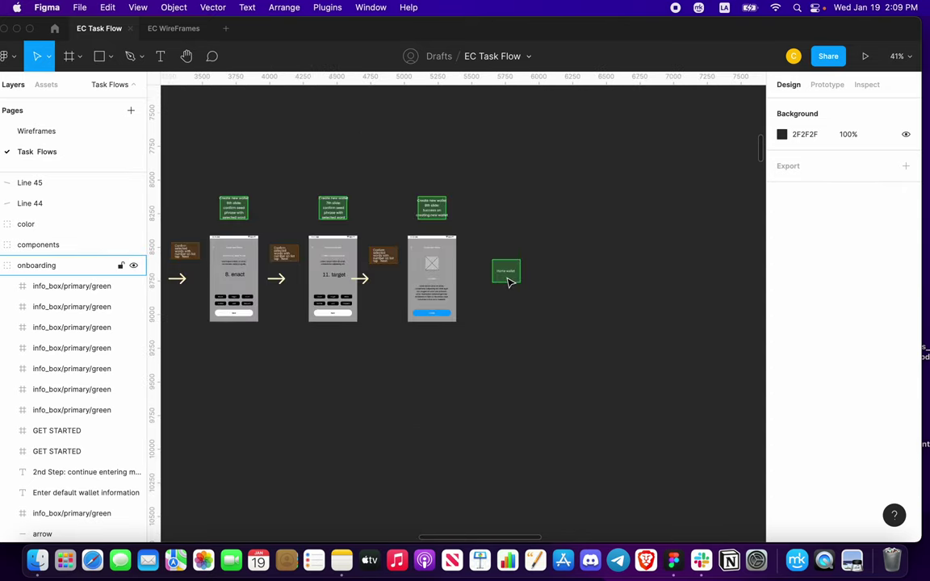
# Step: Zoom out and pan across the canvas to the Create New Wallet/Multi-Sig row
pyautogui.scroll(-3, 314, 396)
pyautogui.hscroll(-20, 337, 346)
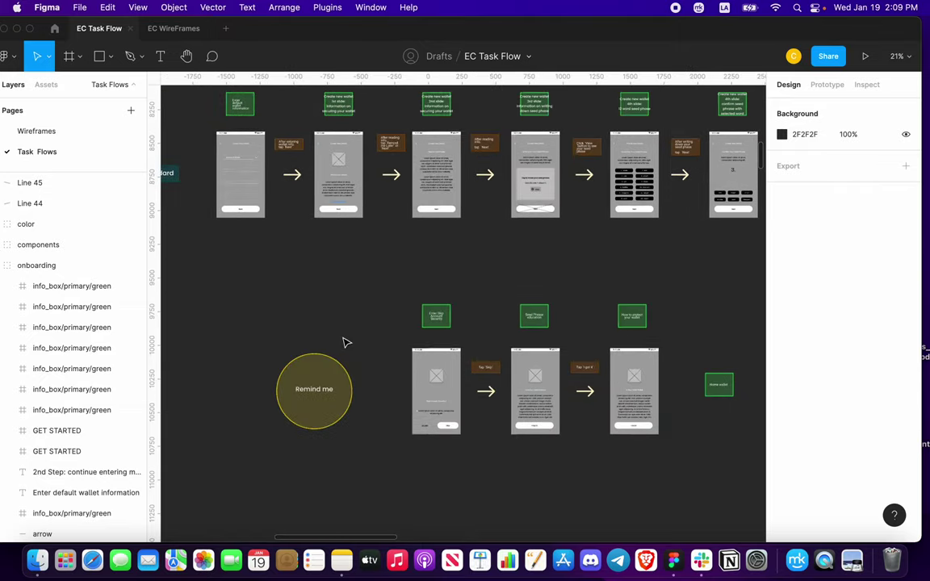
pyautogui.scroll(-10, 360, 344)
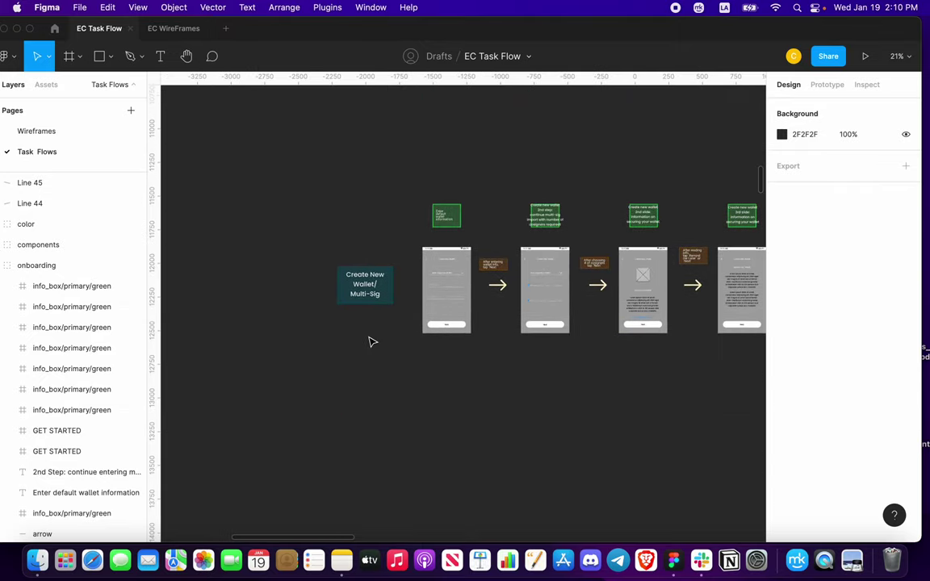
pyautogui.scroll(2, 400, 294)
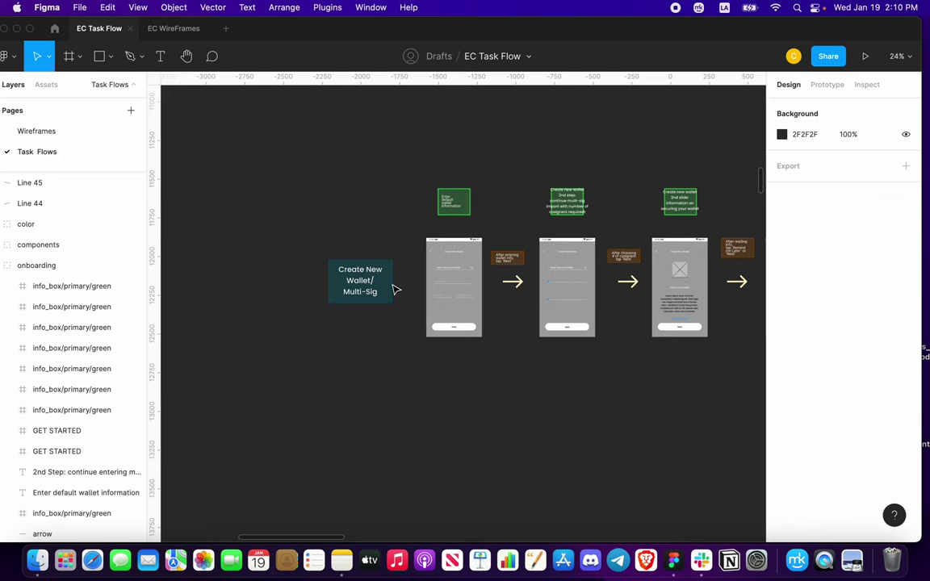
pyautogui.scroll(2, 403, 295)
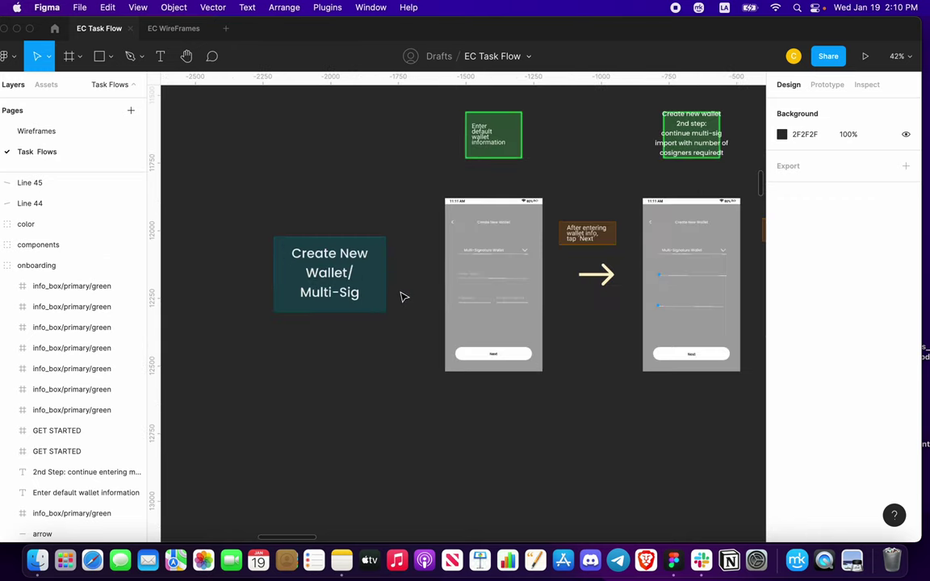
pyautogui.hscroll(5, 396, 266)
pyautogui.scroll(3, 396, 248)
pyautogui.scroll(-1, 403, 172)
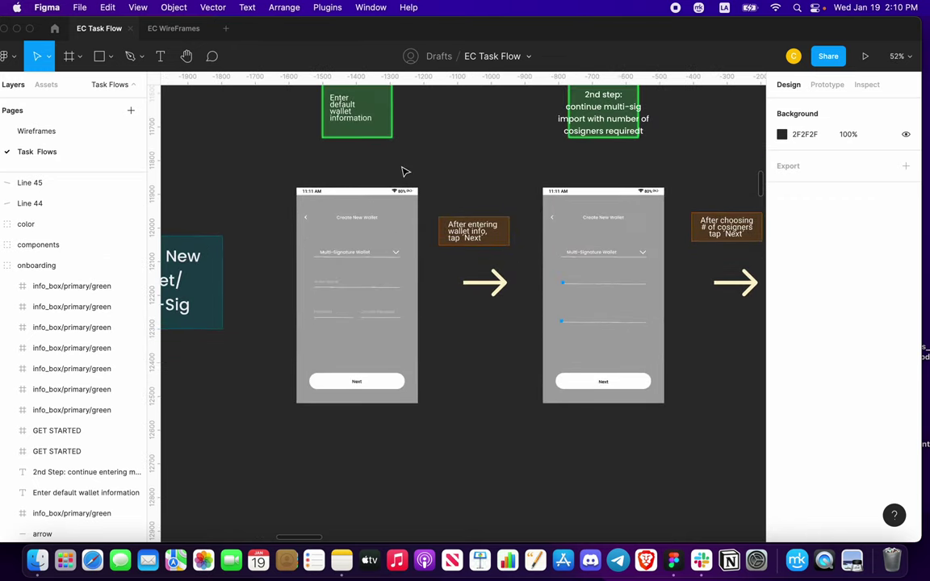
pyautogui.scroll(1, 388, 226)
pyautogui.scroll(2, 376, 276)
pyautogui.scroll(5, 374, 291)
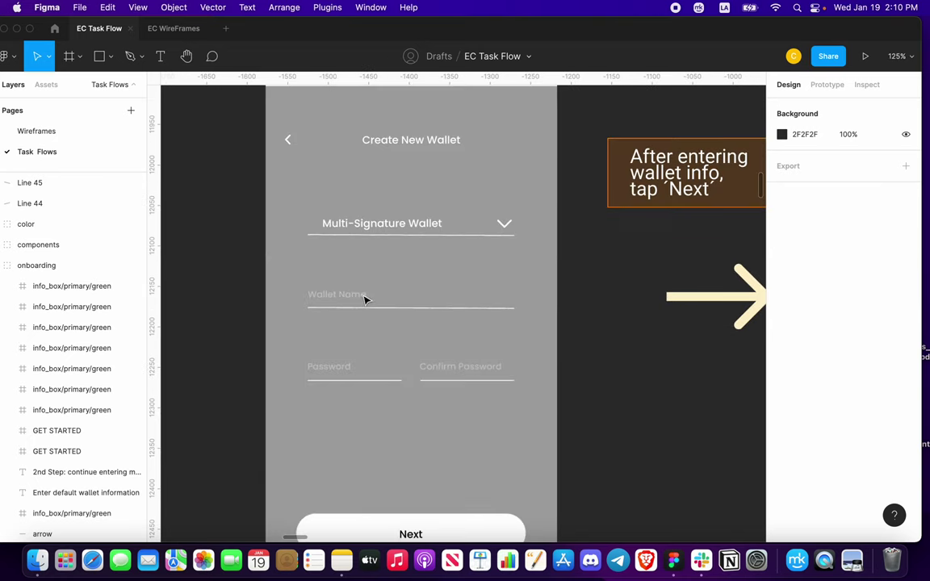
# Step: Zoom in on the Multi-Sig wallet info and cosigner-count screens
pyautogui.hscroll(3, 365, 299)
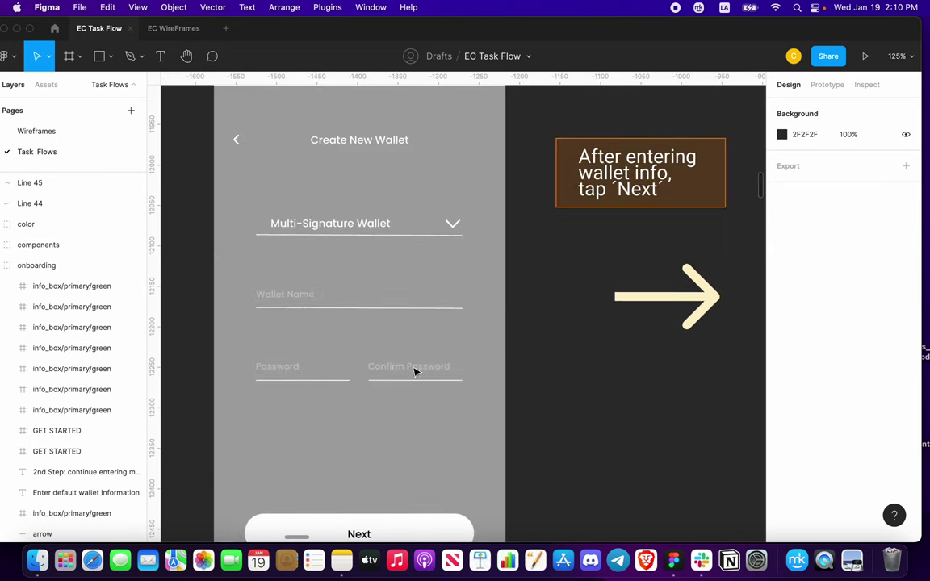
pyautogui.scroll(1, 467, 379)
pyautogui.scroll(-4, 426, 385)
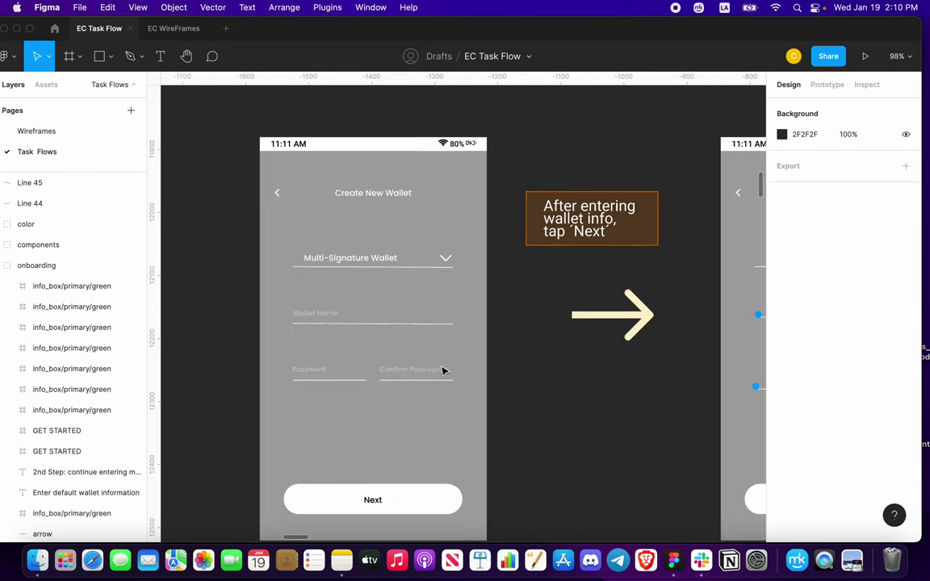
pyautogui.scroll(-1, 439, 371)
pyautogui.hscroll(5, 501, 328)
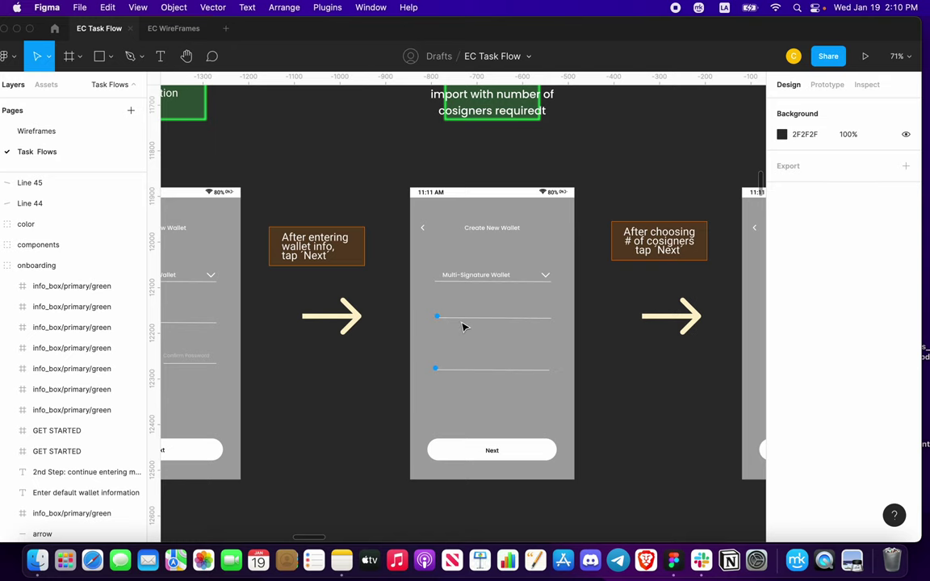
# Step: Pan from the multi-sig cosigner slide across the secure-wallet slides
pyautogui.hscroll(4, 463, 326)
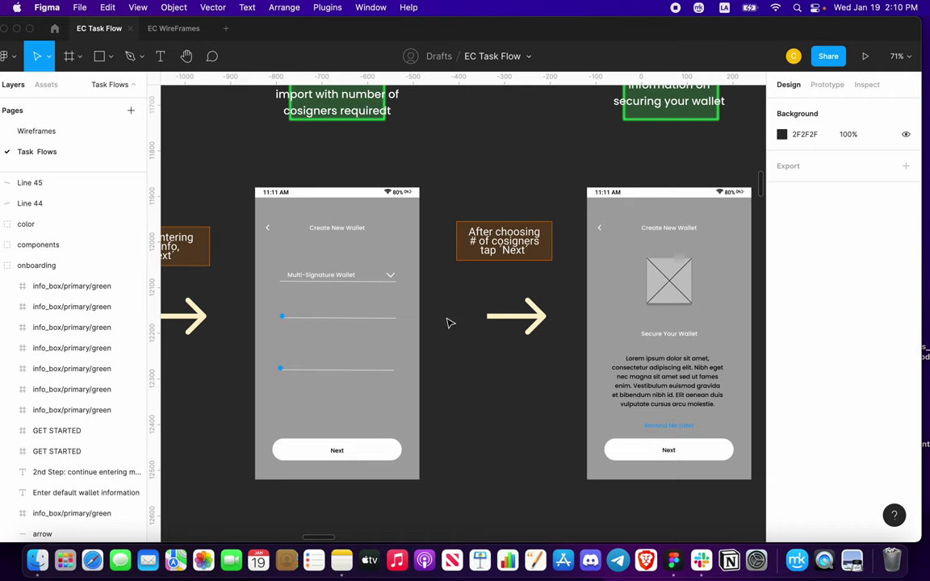
pyautogui.scroll(1, 457, 364)
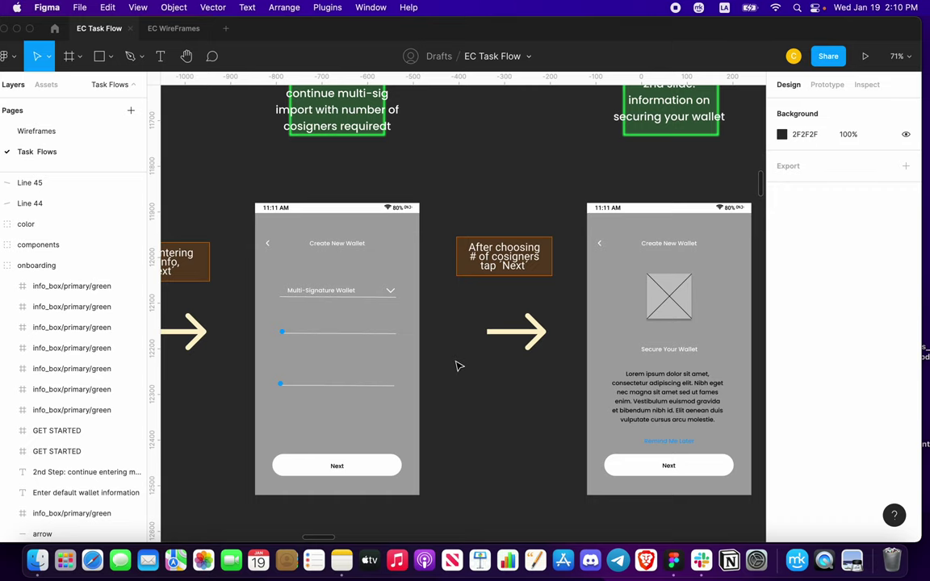
pyautogui.hscroll(2, 456, 366)
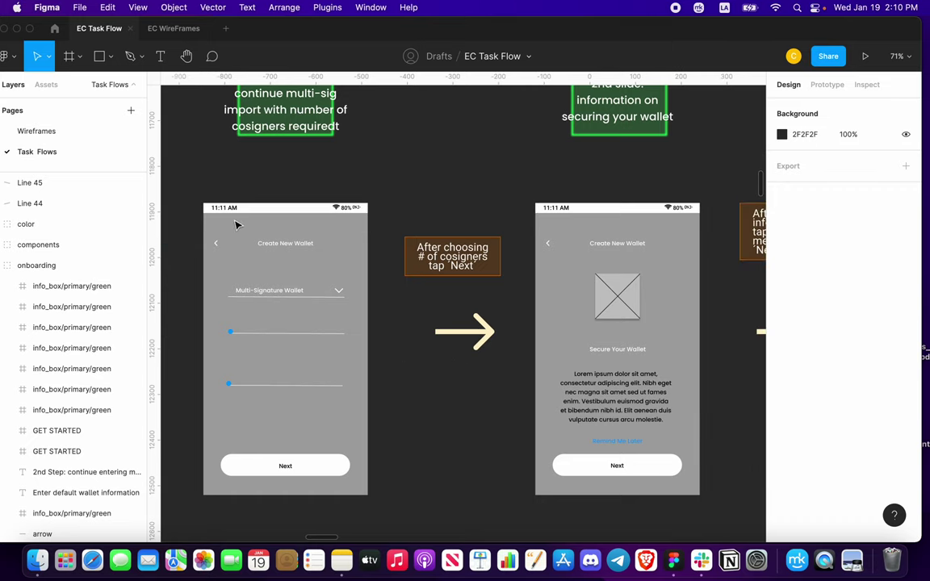
pyautogui.hscroll(2, 613, 249)
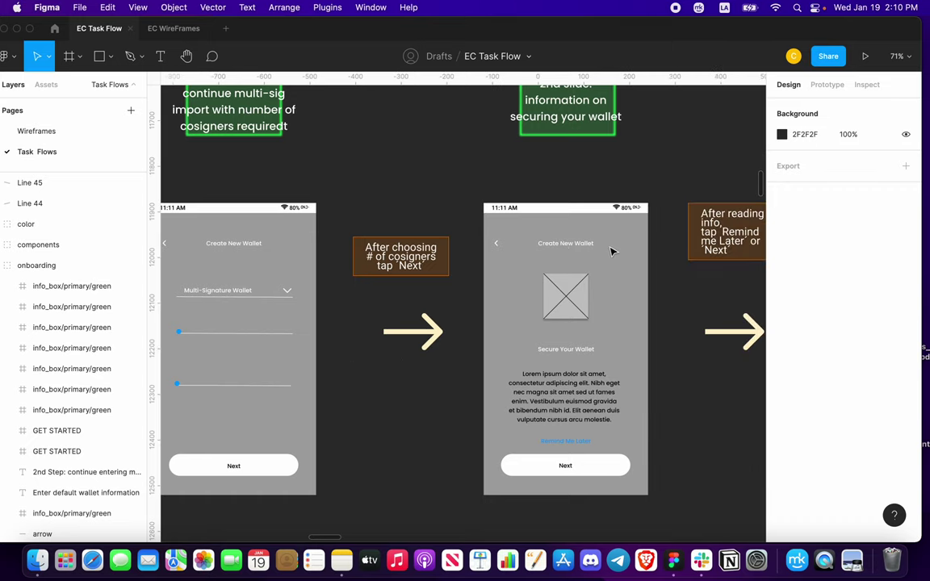
pyautogui.hscroll(7, 604, 325)
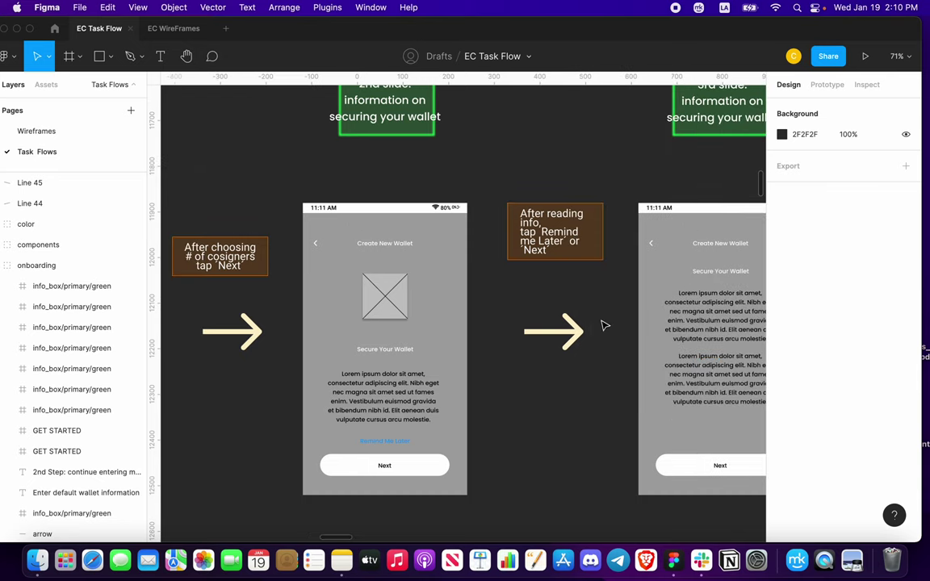
pyautogui.hscroll(-3, 440, 394)
pyautogui.scroll(-3, 440, 394)
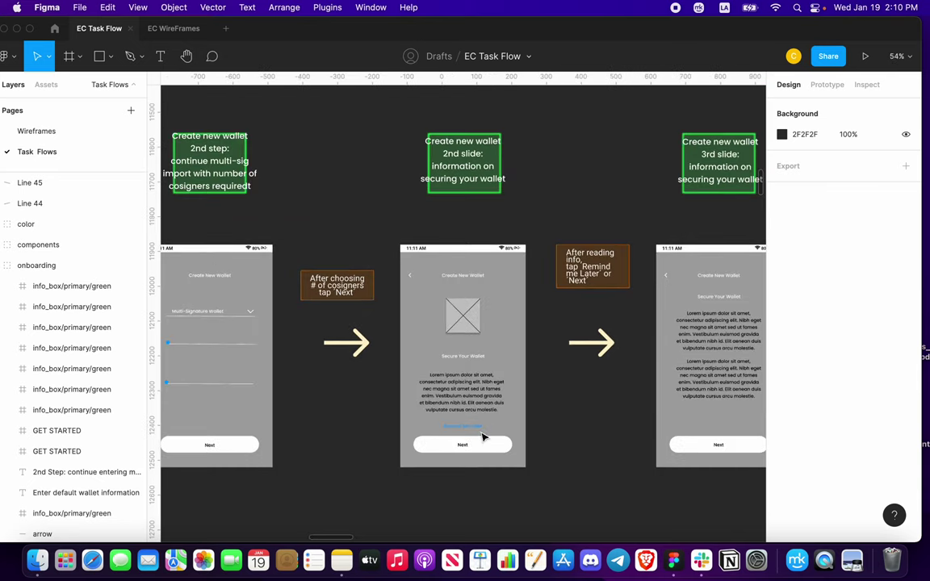
pyautogui.scroll(10, 478, 328)
pyautogui.hscroll(10, 477, 331)
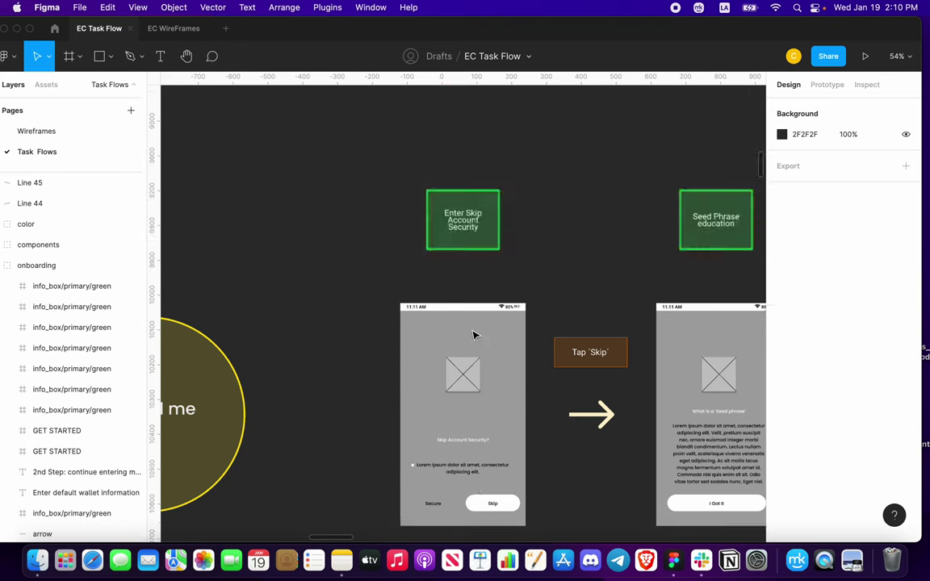
# Step: Zoom out to 20% for an overview of the whole slide sequence
pyautogui.scroll(-5, 443, 413)
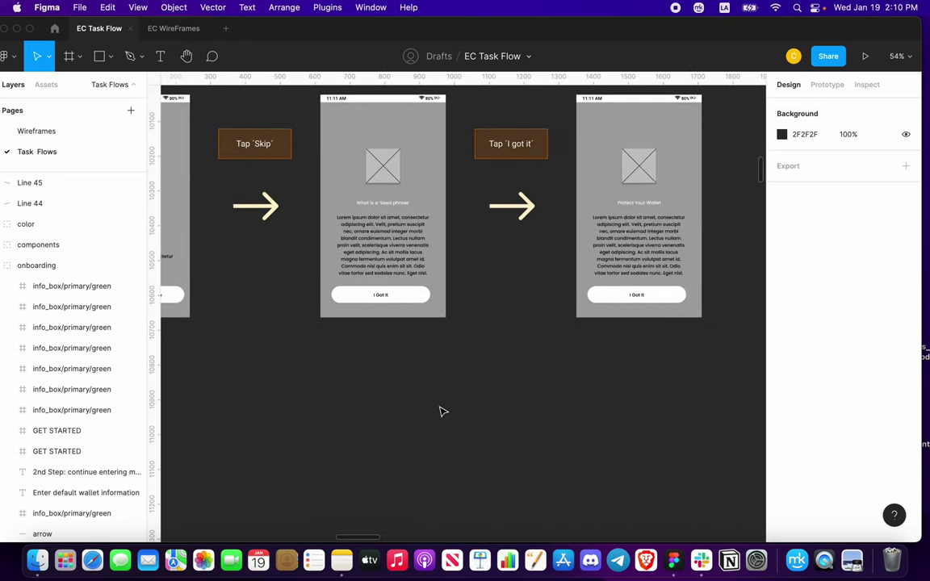
pyautogui.scroll(-2, 443, 413)
pyautogui.scroll(-6, 442, 413)
pyautogui.scroll(-5, 441, 412)
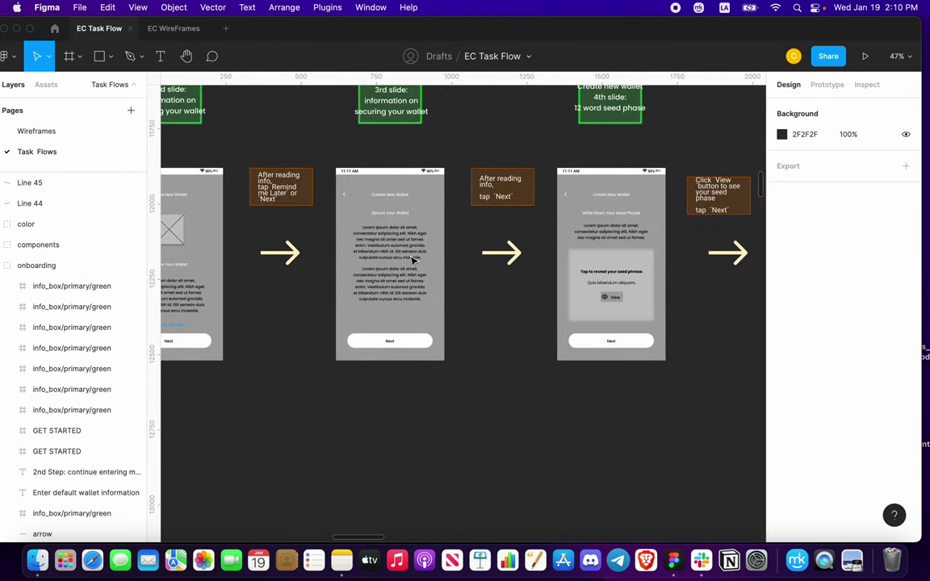
pyautogui.scroll(-4, 420, 251)
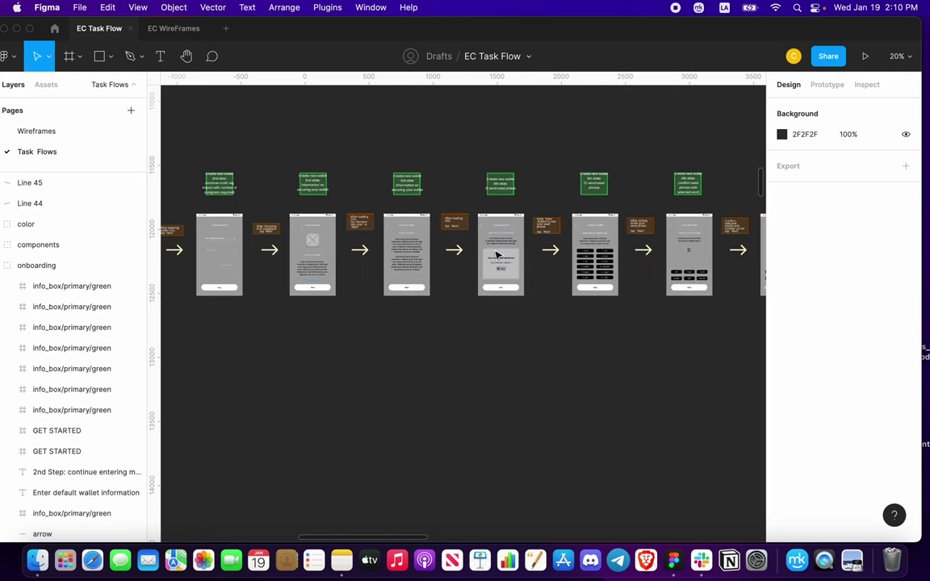
# Step: Zoom to about 52%, scroll across slides 4–9, then zoom to 62% on the 10th-slide Success screen
pyautogui.scroll(10, 521, 311)
pyautogui.hscroll(5, 509, 331)
pyautogui.scroll(-5, 497, 348)
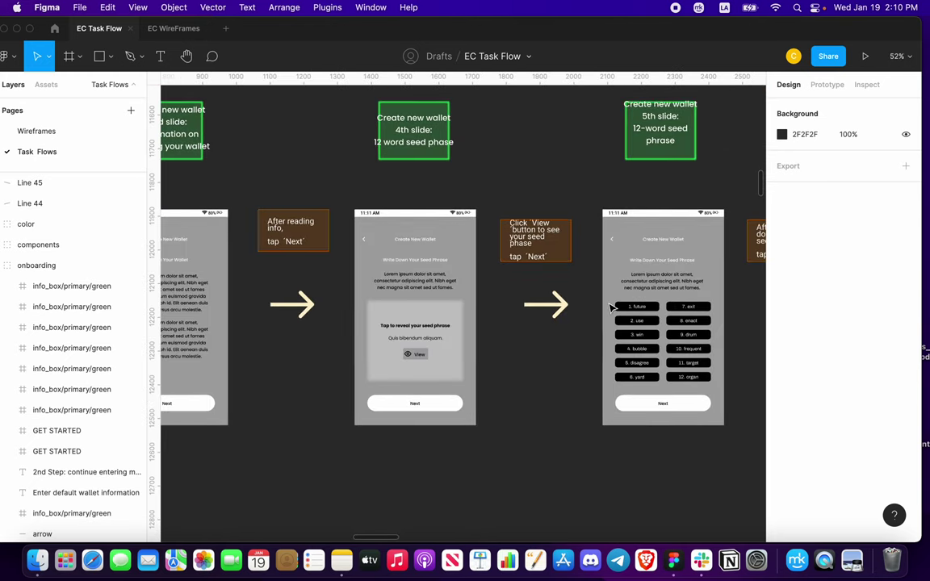
pyautogui.hscroll(10, 482, 412)
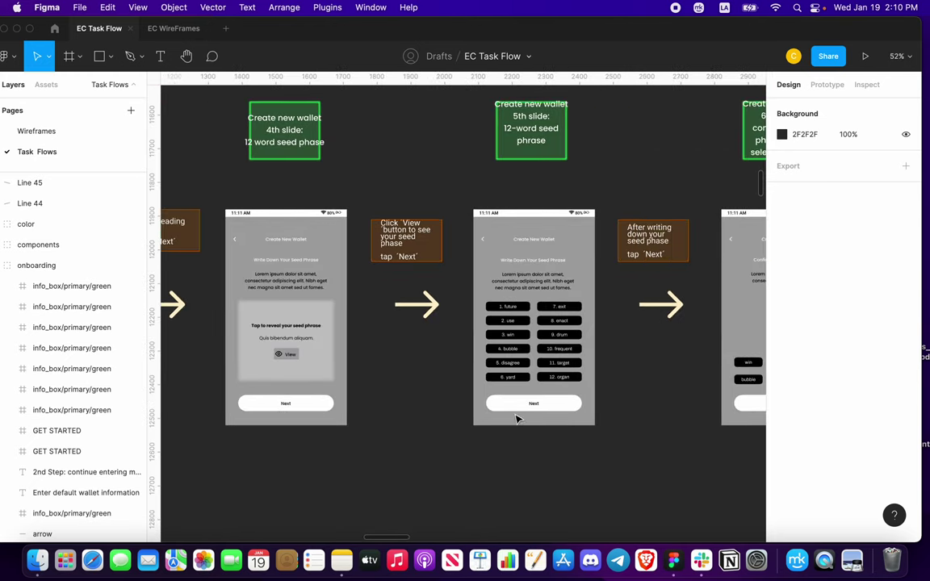
pyautogui.hscroll(15, 467, 353)
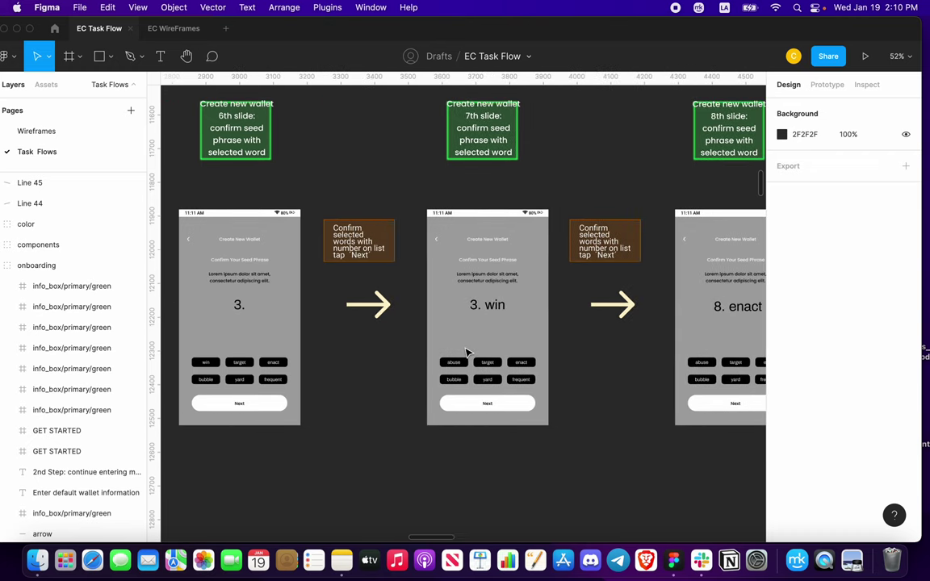
pyautogui.hscroll(8, 467, 353)
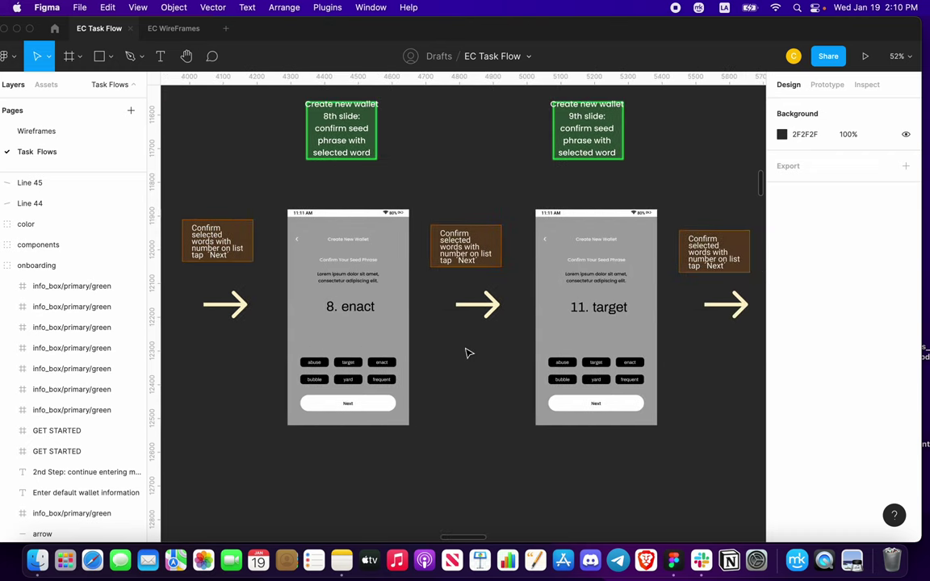
pyautogui.hscroll(8, 467, 353)
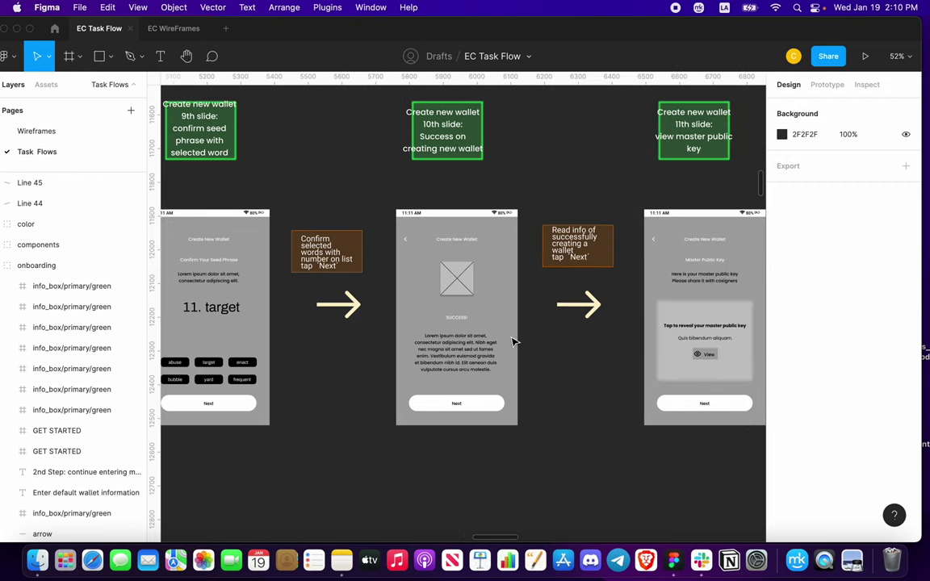
pyautogui.scroll(3, 472, 356)
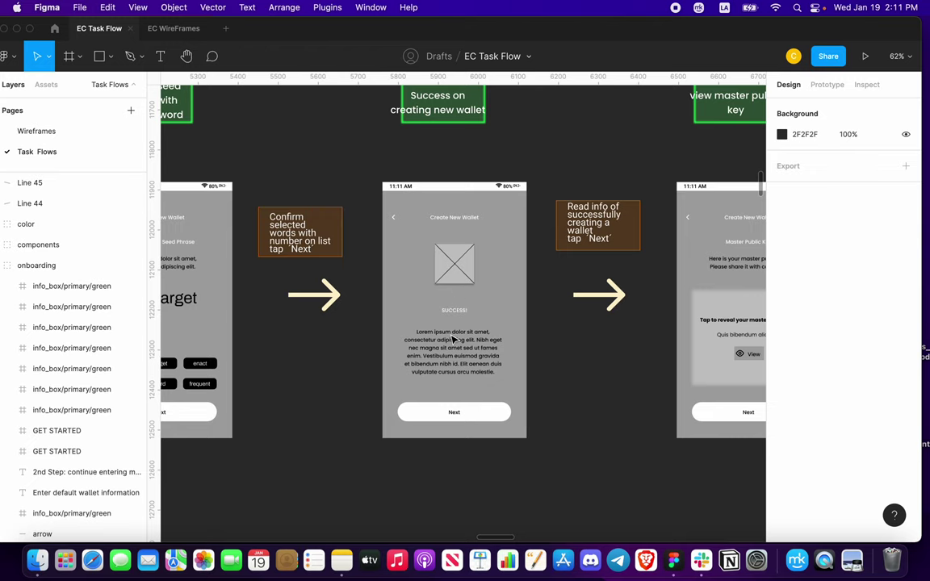
# Step: Scroll past the 11th slide and zoom to 90% on the revealed master public key
pyautogui.hscroll(5, 455, 342)
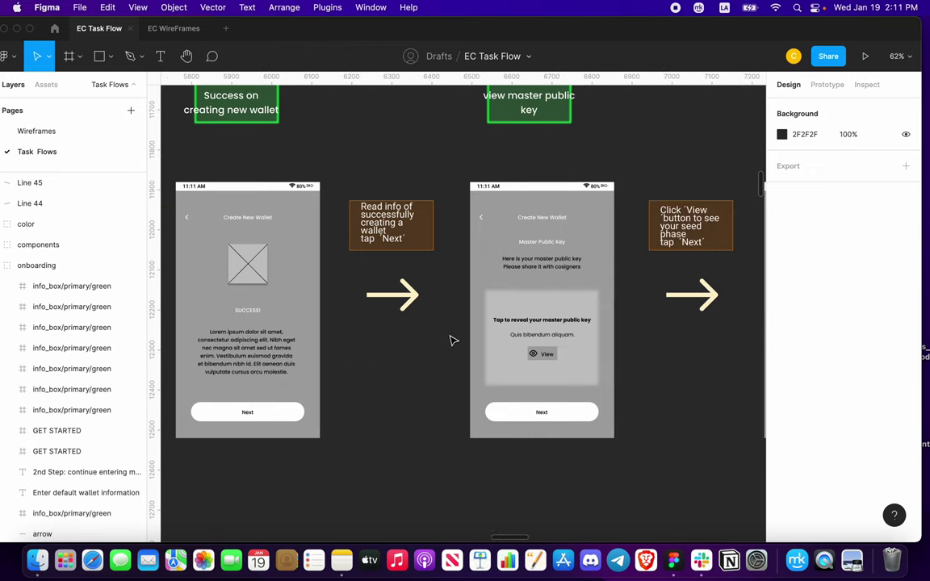
pyautogui.hscroll(2, 452, 341)
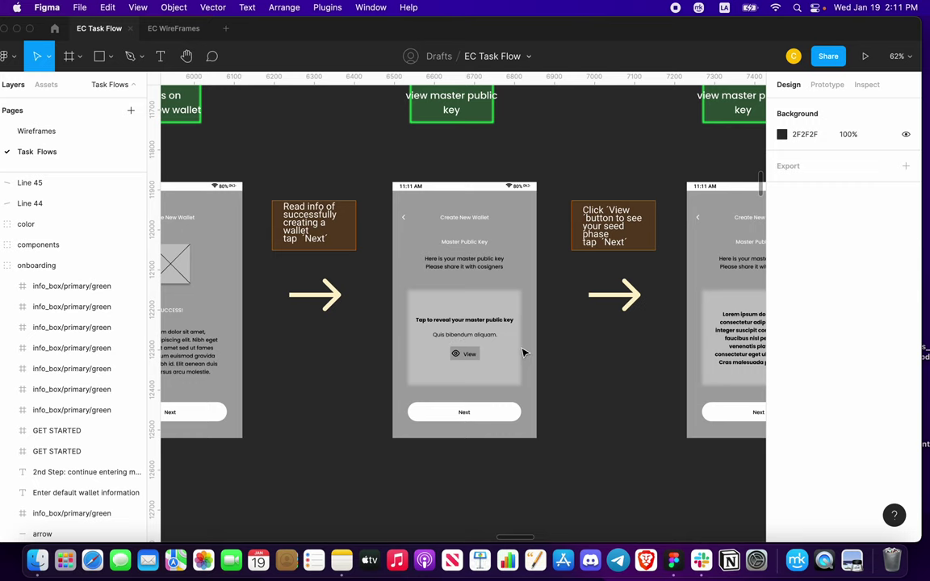
pyautogui.hscroll(-2, 521, 353)
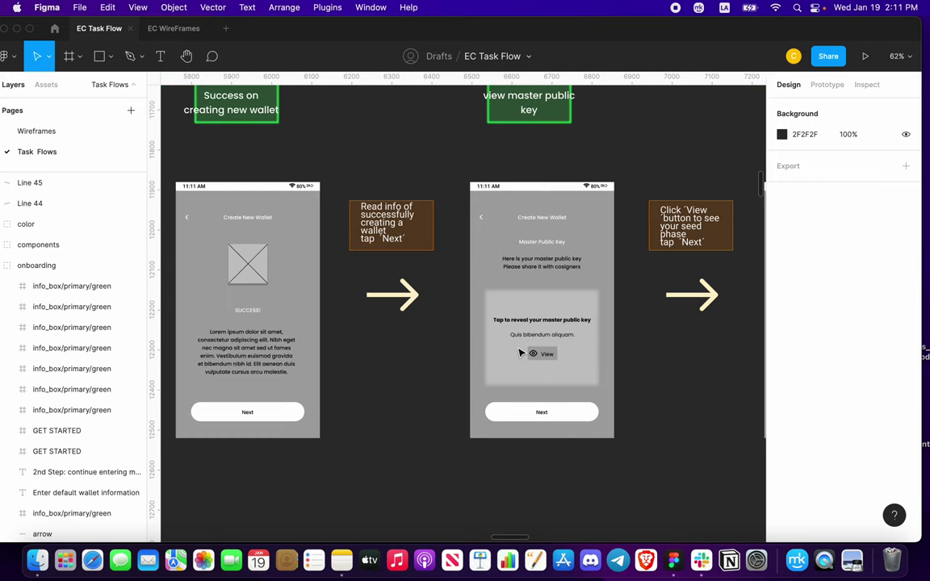
pyautogui.hscroll(2, 521, 353)
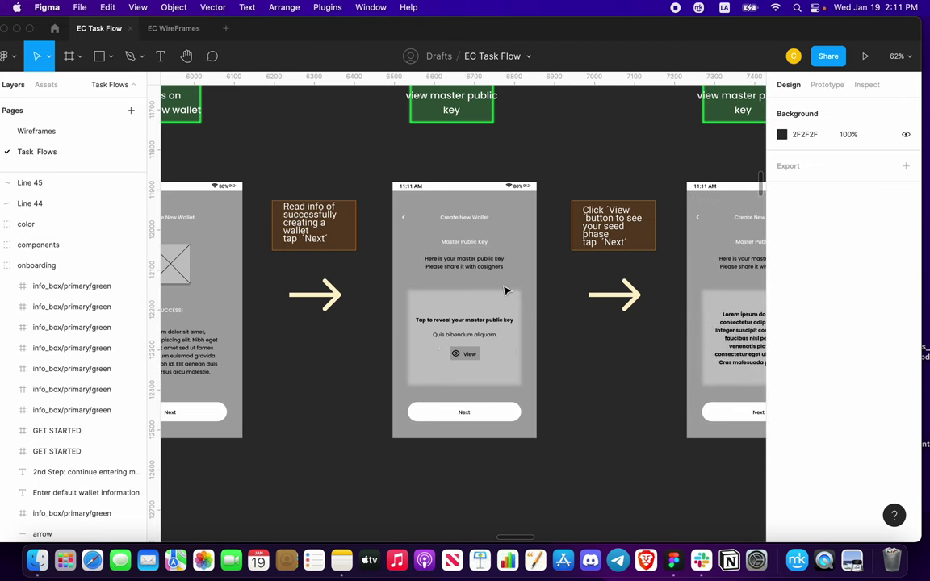
pyautogui.scroll(3, 506, 292)
pyautogui.hscroll(2, 502, 326)
pyautogui.scroll(-1, 501, 329)
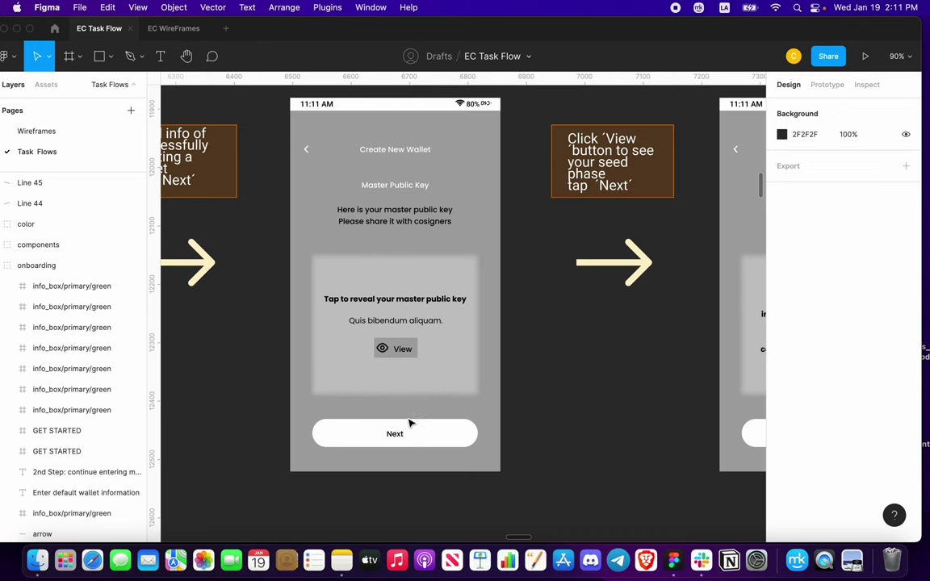
# Step: Zoom out and settle at 57% on the 12th and 13th slides
pyautogui.hscroll(10, 407, 413)
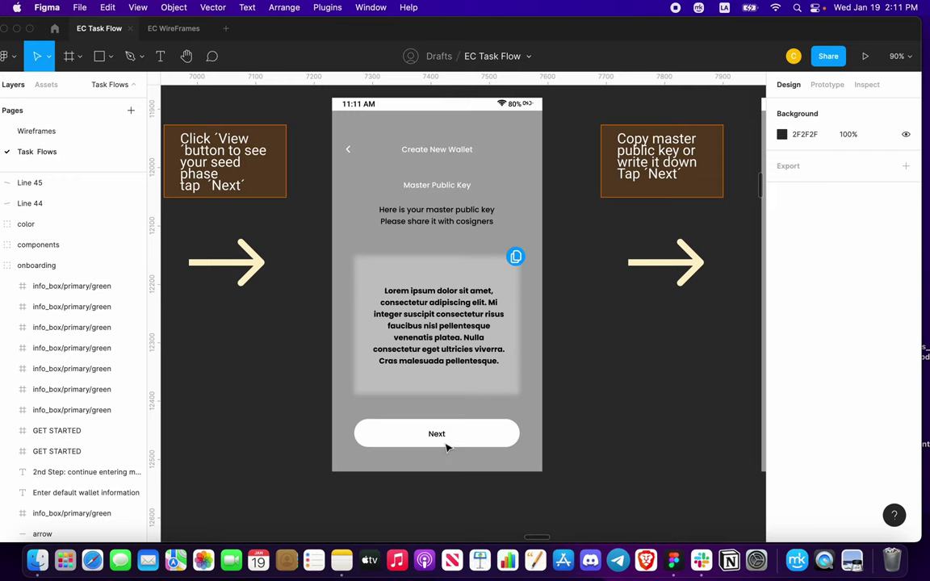
pyautogui.hscroll(5, 444, 439)
pyautogui.scroll(3, 525, 372)
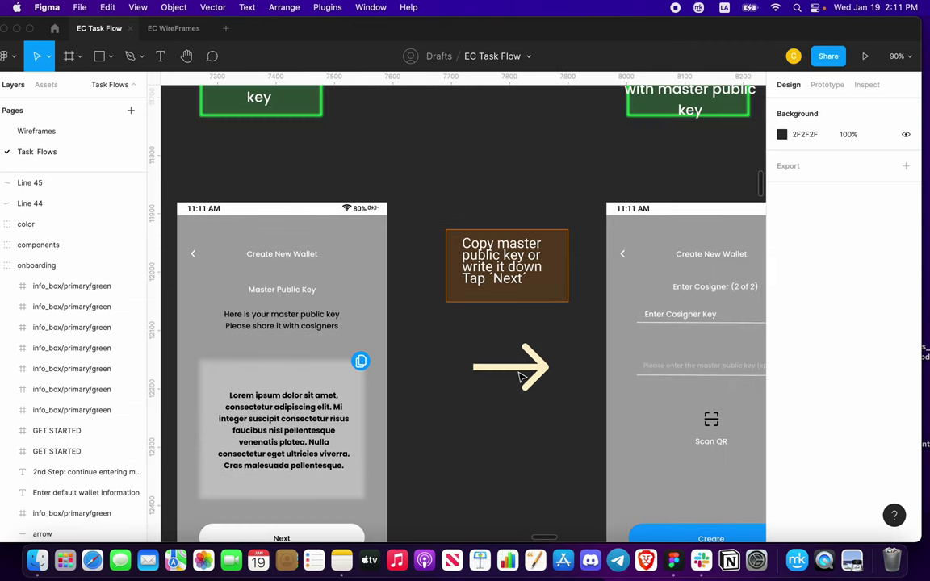
pyautogui.scroll(-5, 521, 376)
pyautogui.hscroll(-1, 452, 323)
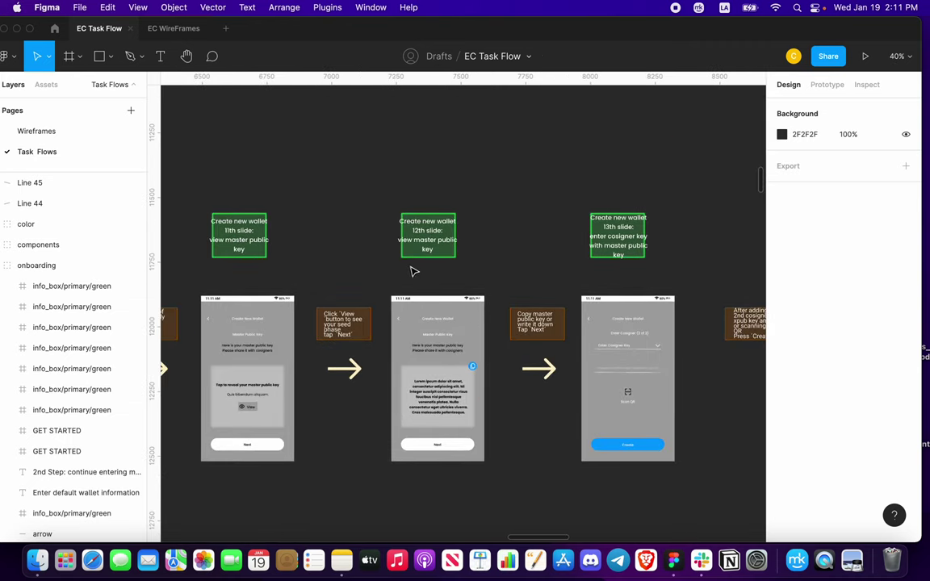
pyautogui.scroll(3, 398, 244)
pyautogui.hscroll(5, 399, 251)
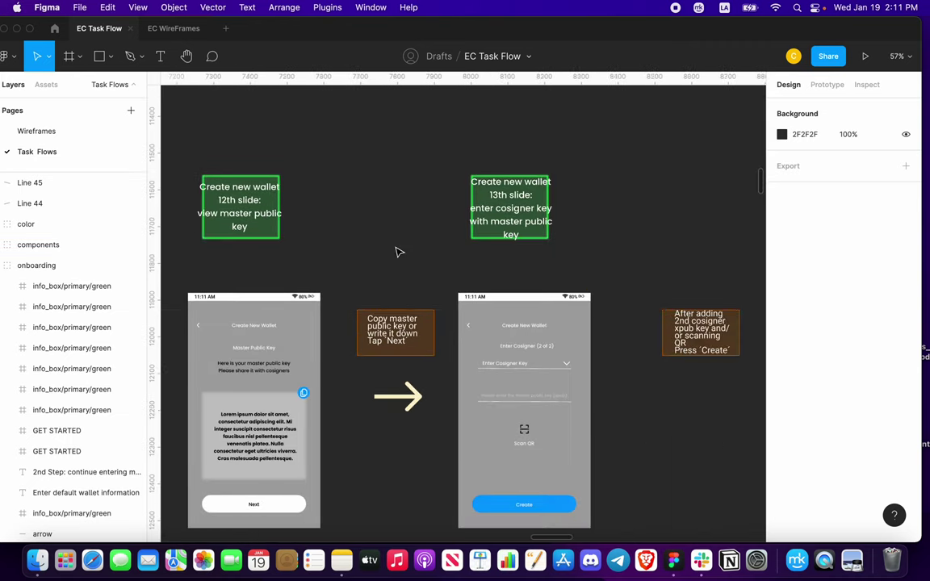